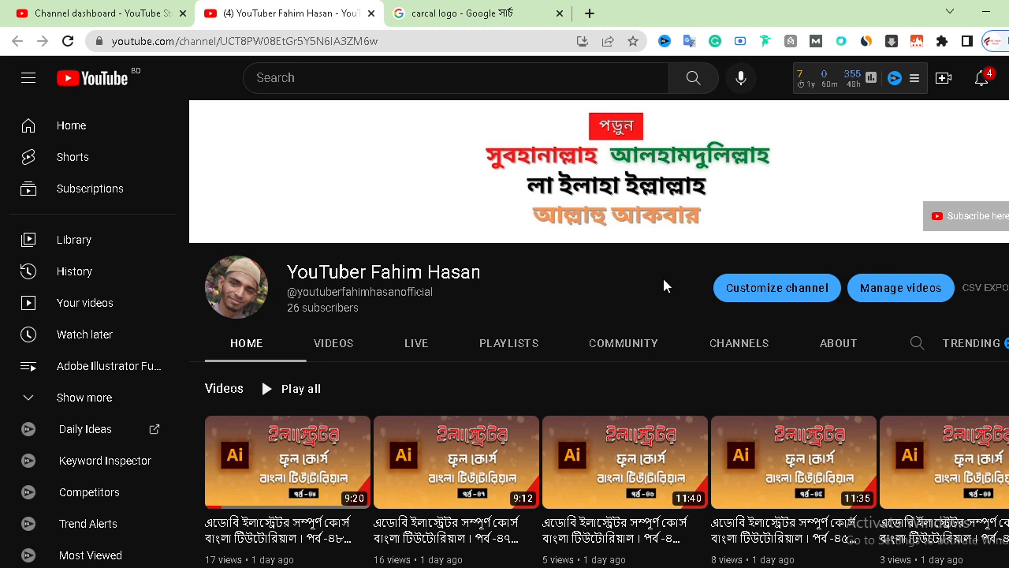
# Browse the Google image results for "carcal logo" to find a circular logo as a reference
pyautogui.click(470, 11)
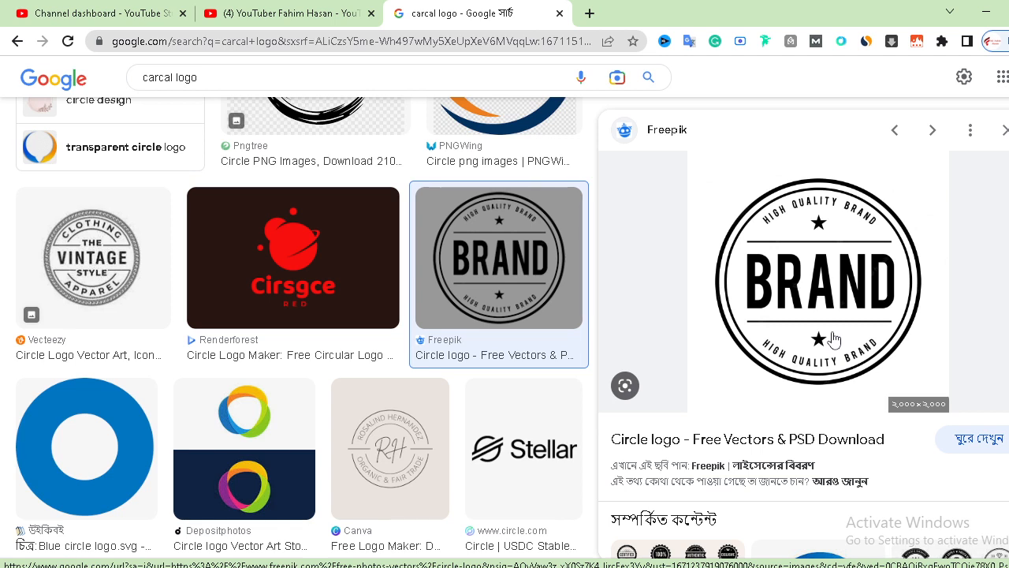
pyautogui.scroll(-3, 833, 339)
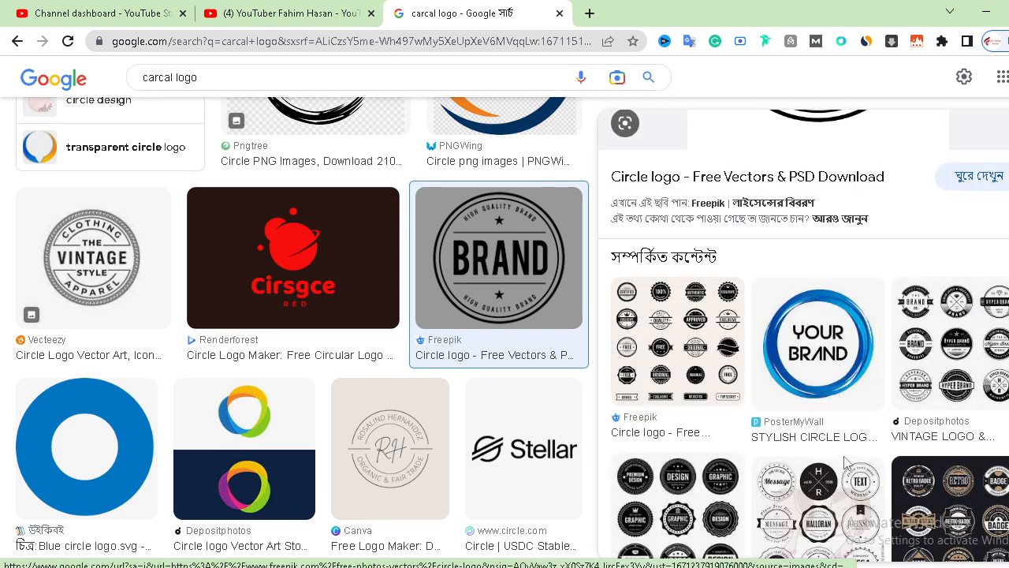
pyautogui.scroll(-3, 850, 456)
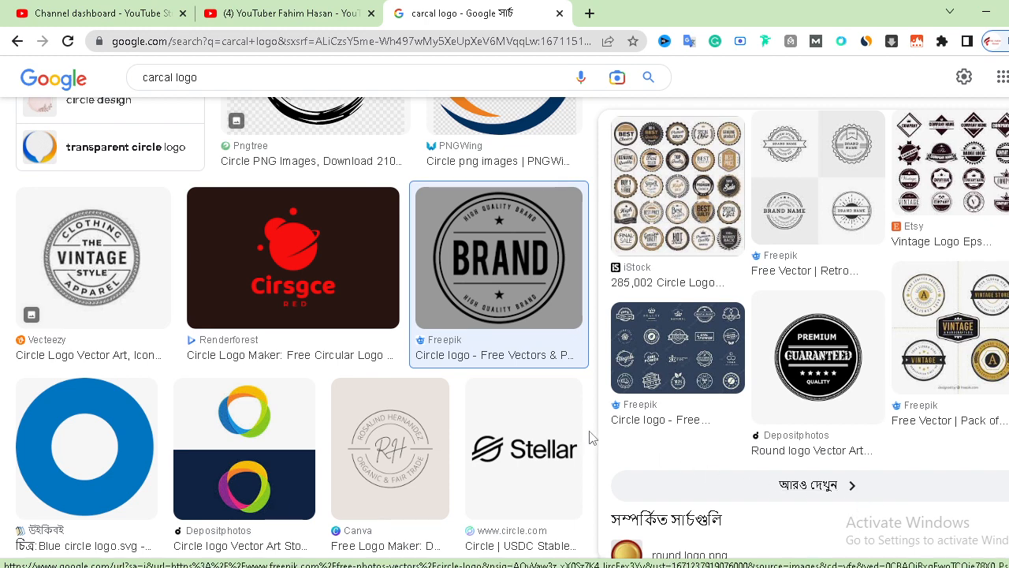
pyautogui.scroll(-3, 593, 438)
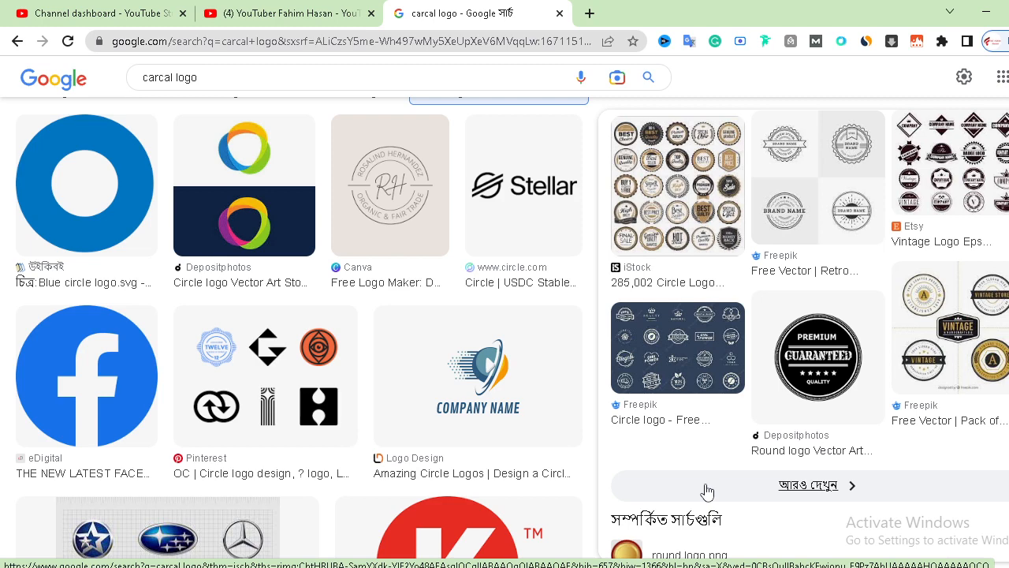
pyautogui.scroll(-3, 482, 517)
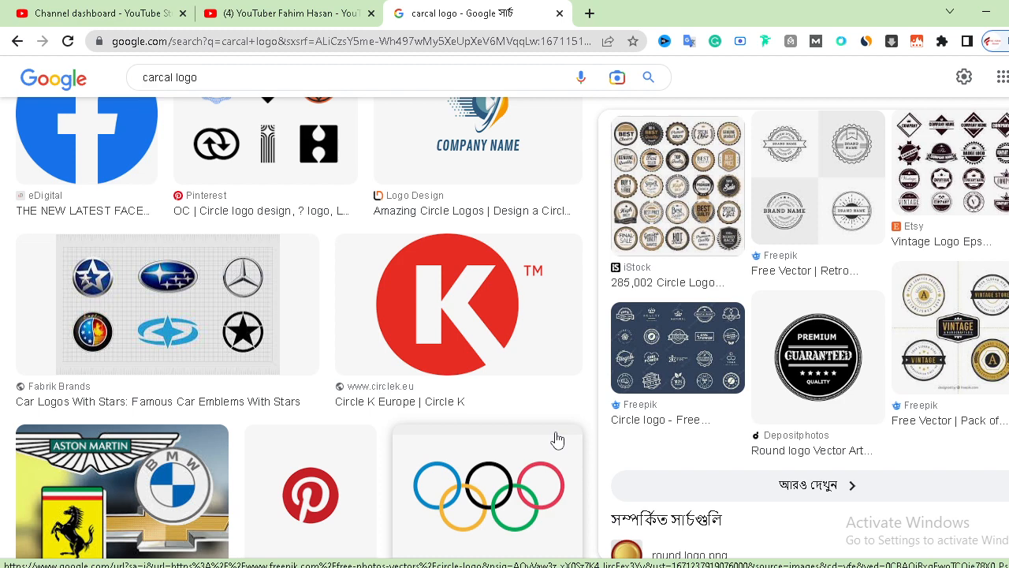
pyautogui.scroll(-3, 557, 439)
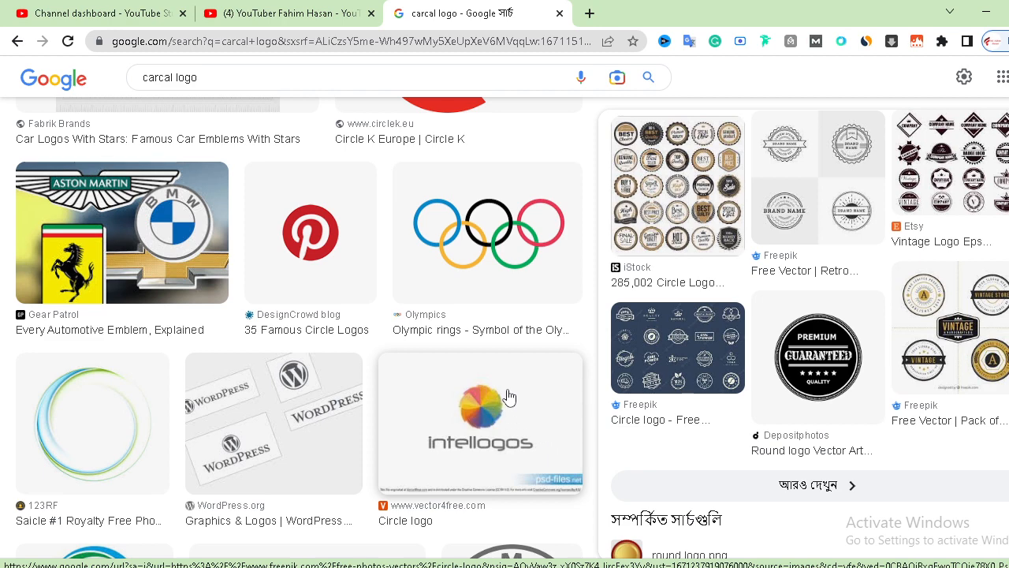
pyautogui.scroll(-3, 504, 397)
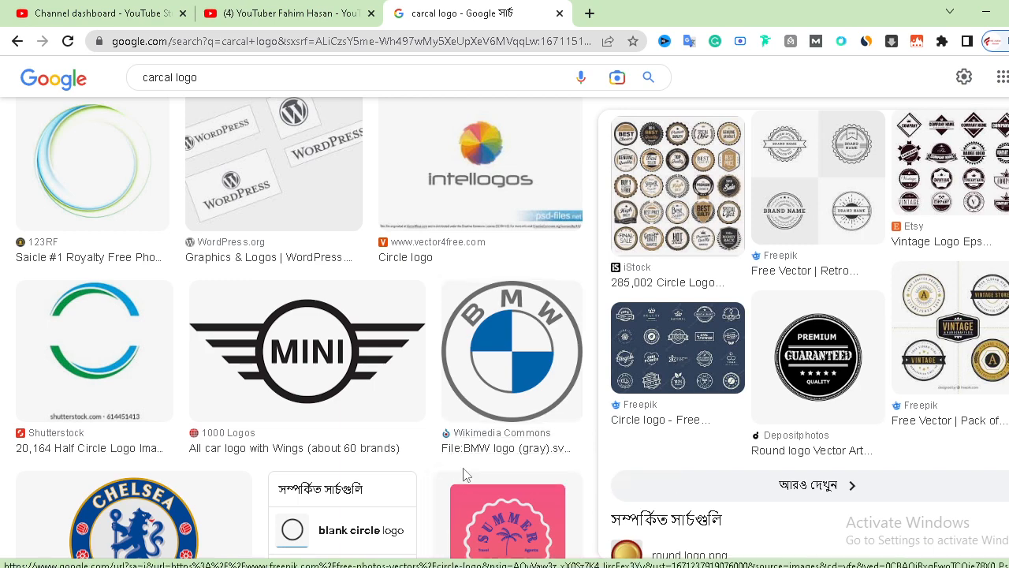
pyautogui.scroll(-3, 463, 479)
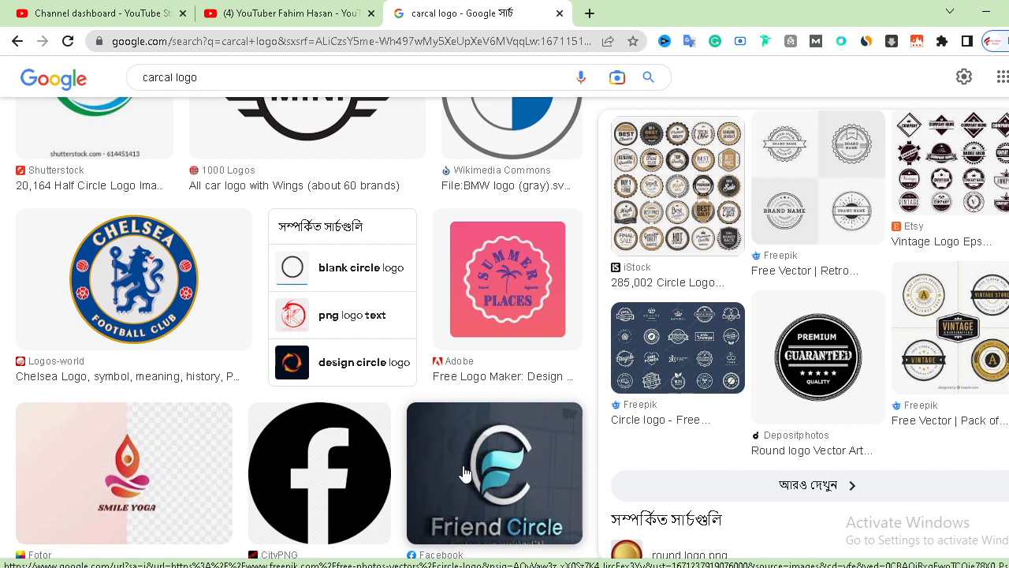
pyautogui.scroll(3, 463, 473)
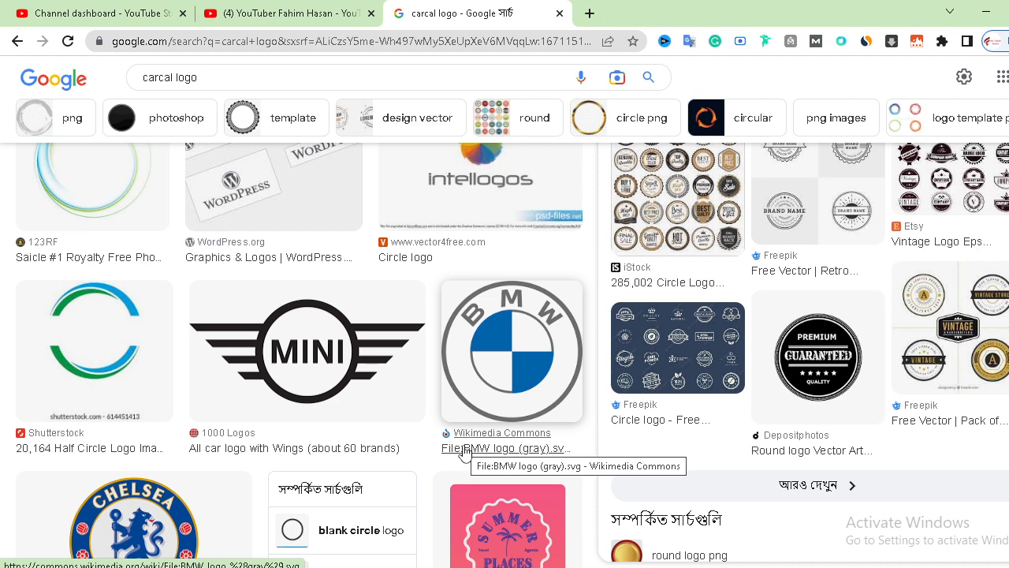
# Open the BMW Logo Transparent PNG among the images related to the gray BMW logo and copy it
pyautogui.click(511, 316)
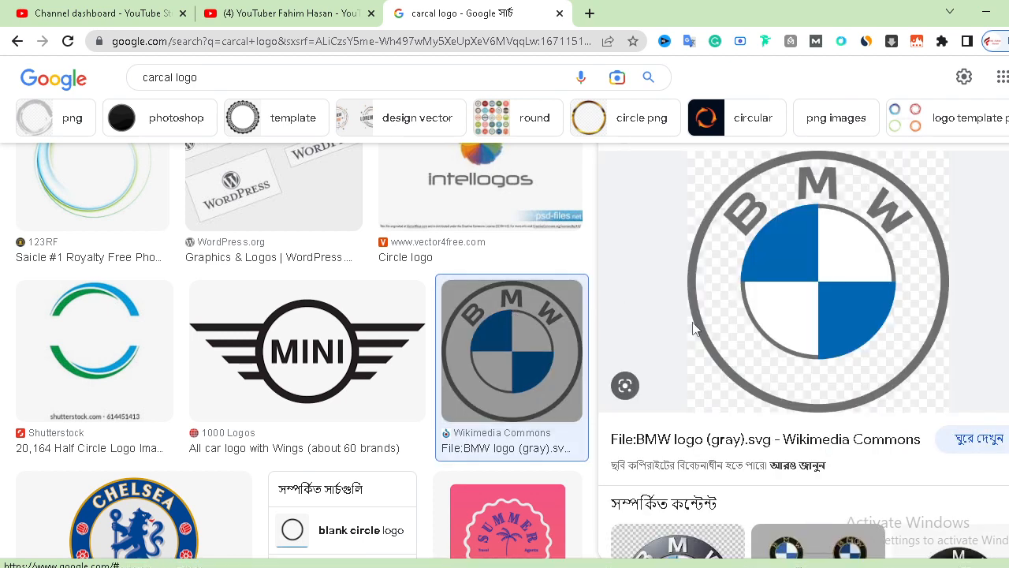
pyautogui.scroll(-3, 709, 355)
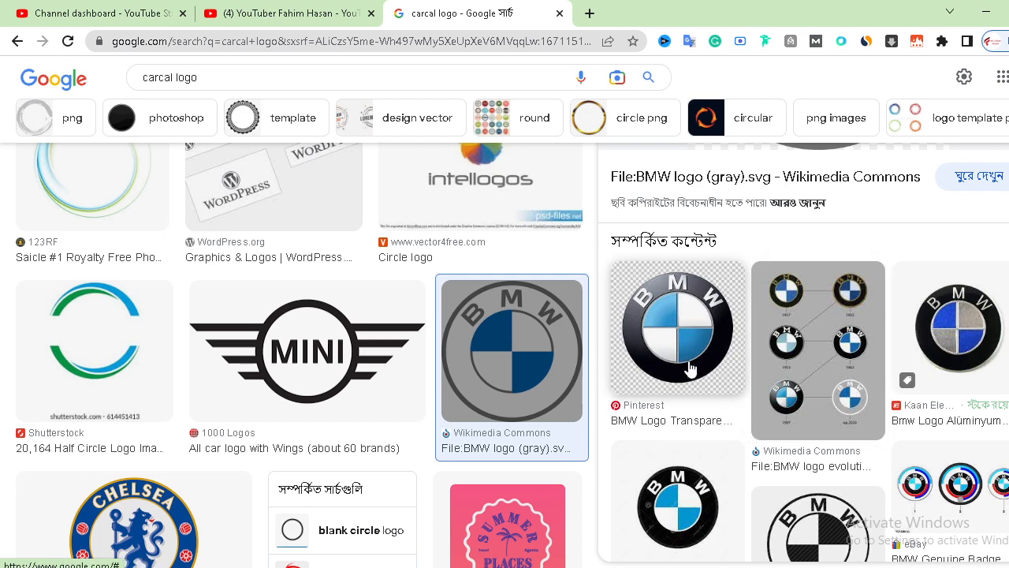
pyautogui.click(625, 387)
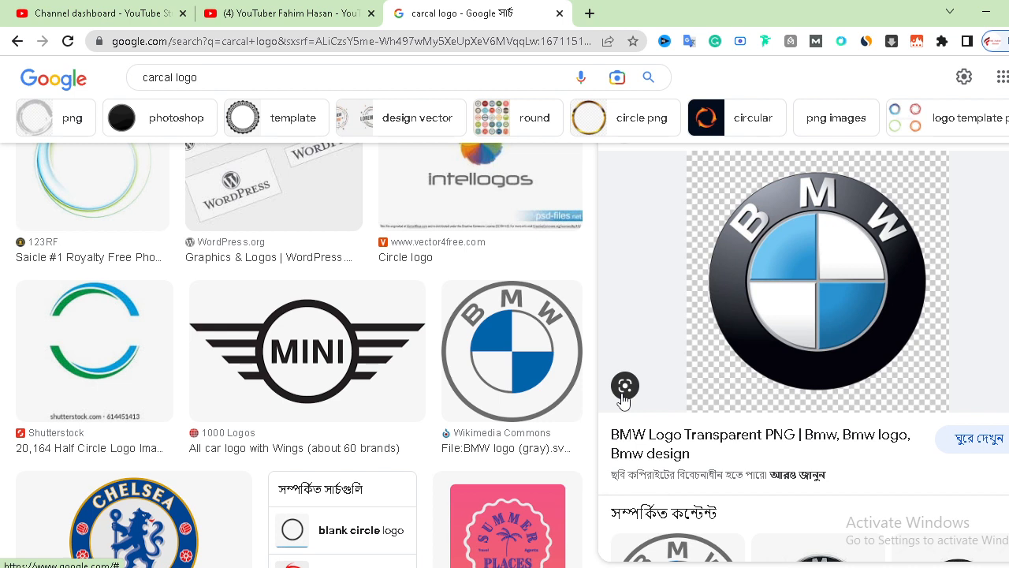
pyautogui.rightClick(816, 237)
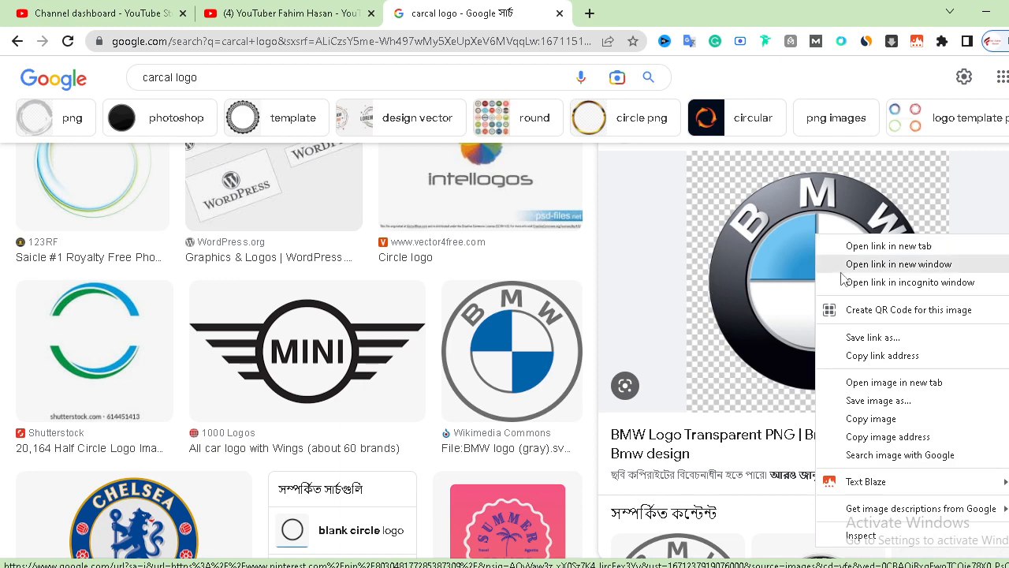
pyautogui.click(873, 419)
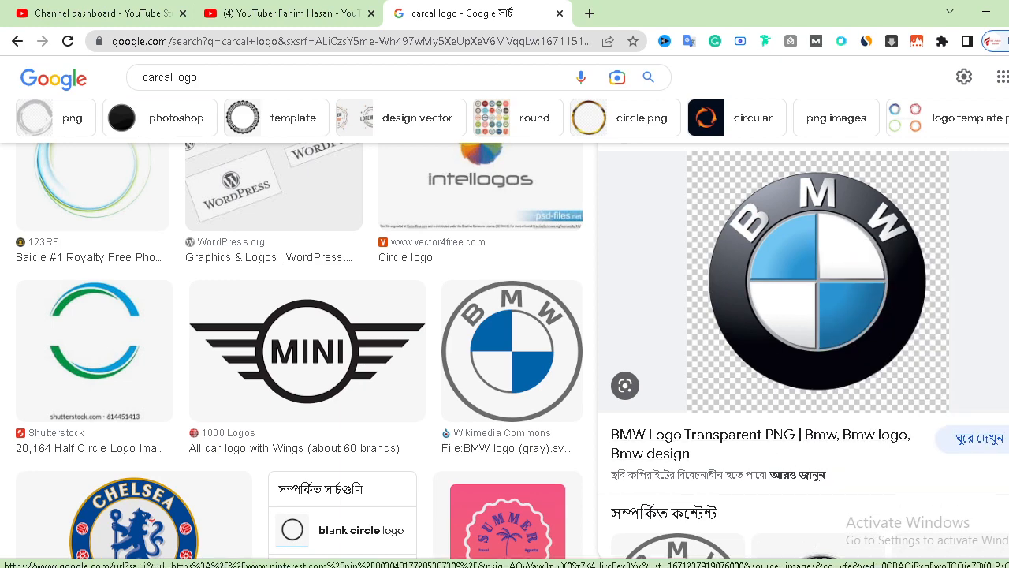
# Switch to Photoshop
pyautogui.moveTo(444, 567)
pyautogui.click(442, 544)
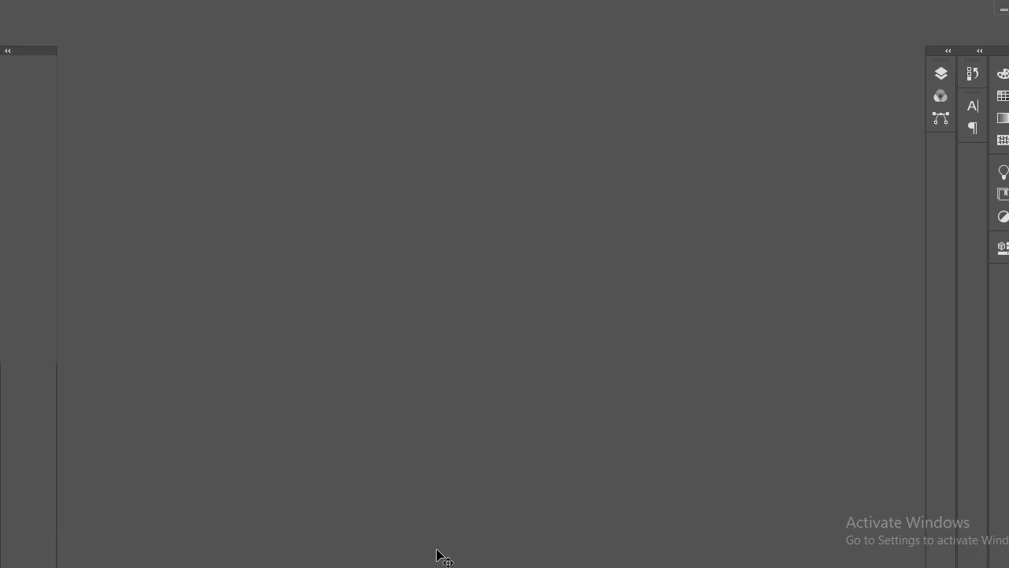
pyautogui.moveTo(646, 431); pyautogui.dragTo(258, 293)
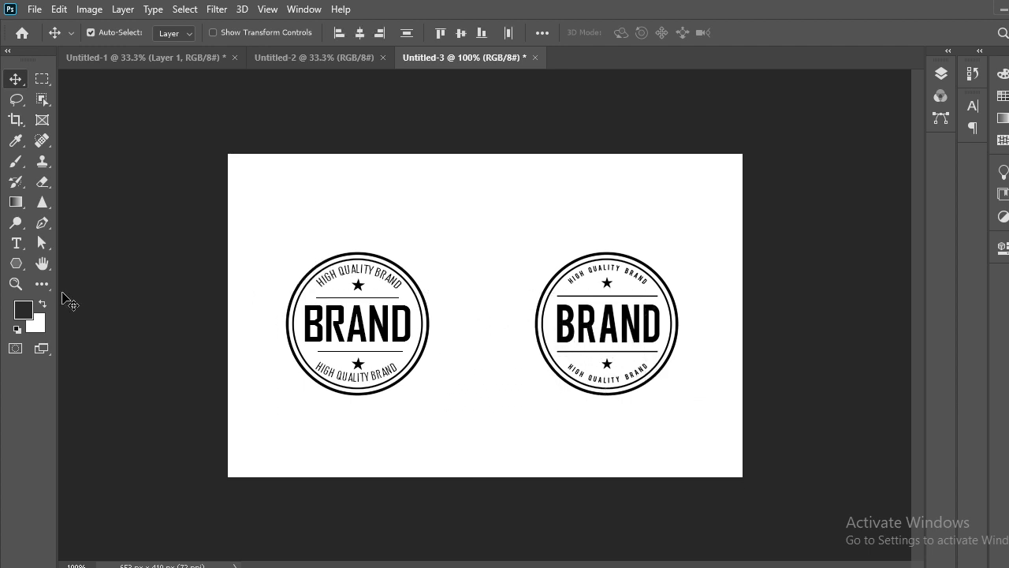
# Create a new white 728 x 724 px document at 72 ppi from the Clipboard preset
pyautogui.click(36, 11)
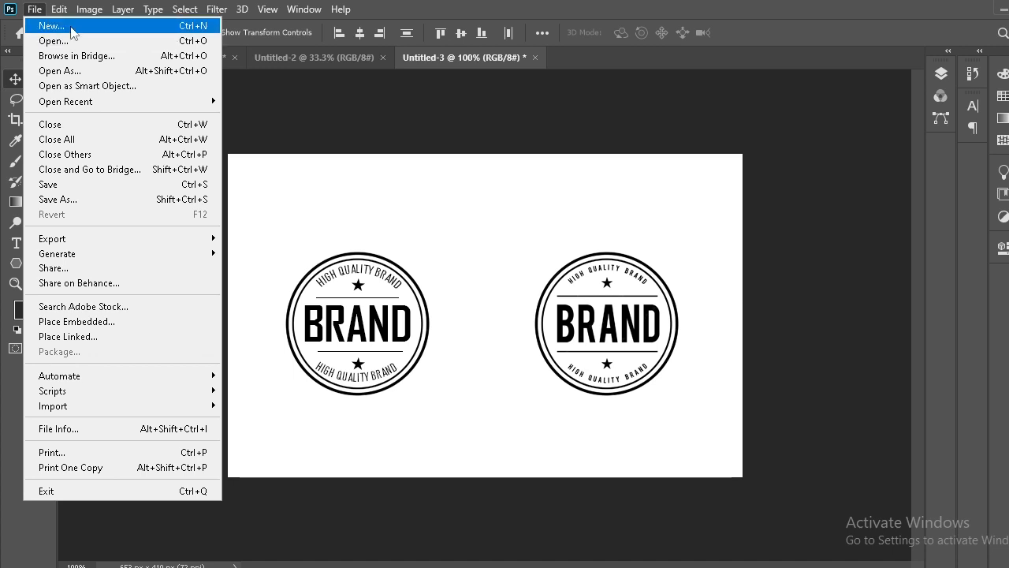
pyautogui.click(51, 25)
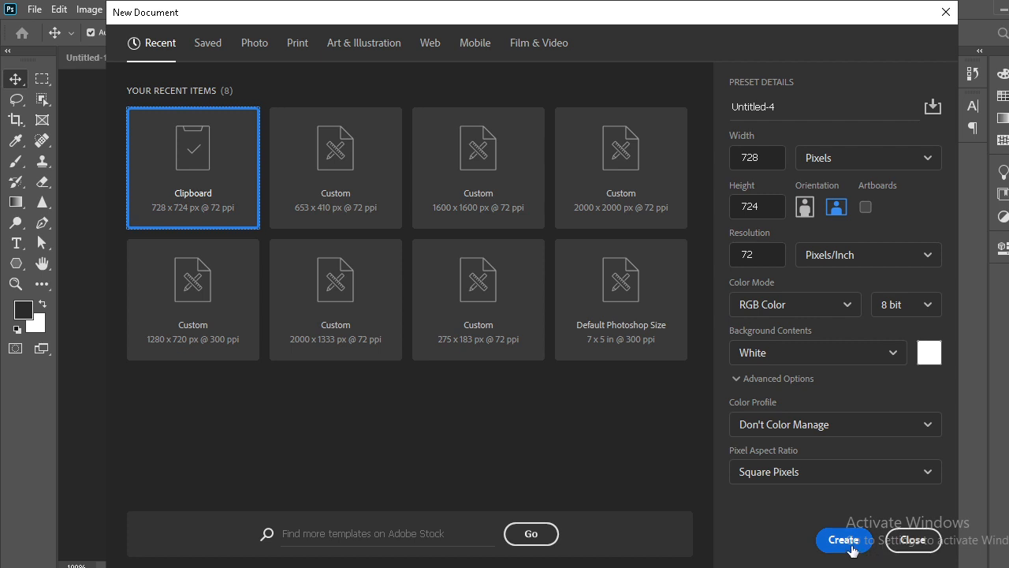
pyautogui.click(850, 546)
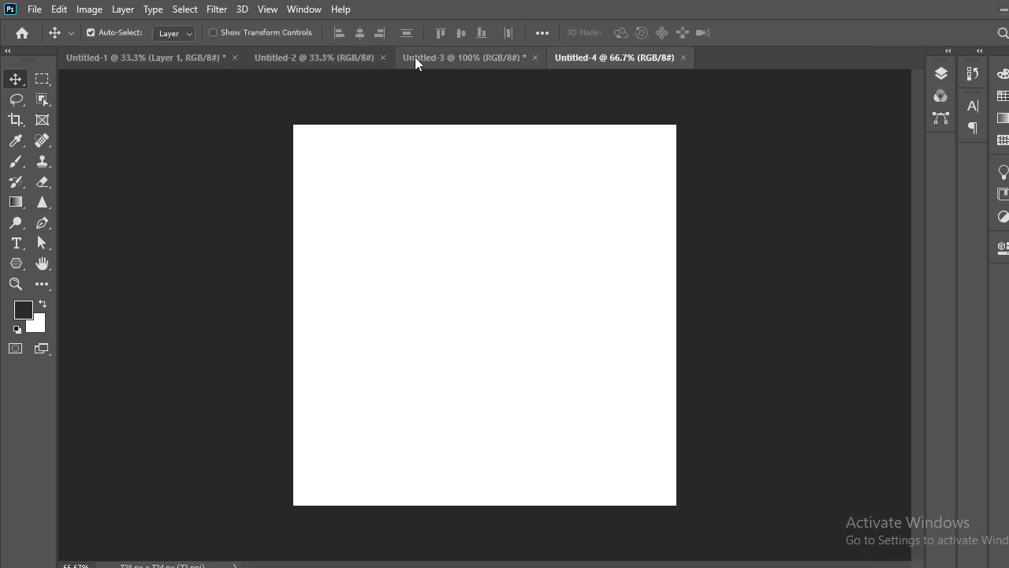
# Create a document from the recent Custom 728 x 724 px preset and close the duplicate blank document Untitled-4
pyautogui.click(38, 9)
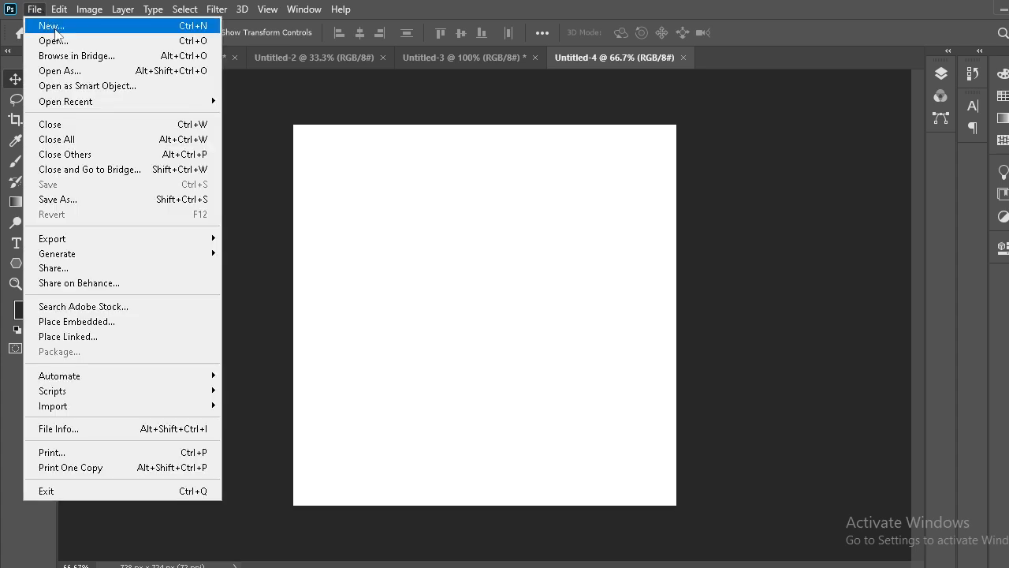
pyautogui.click(52, 28)
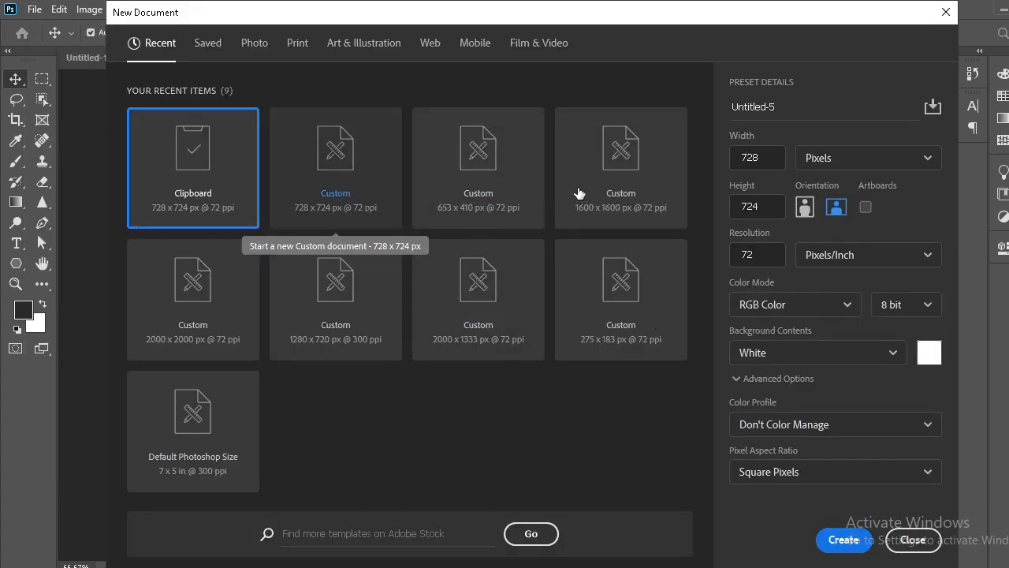
pyautogui.click(298, 190)
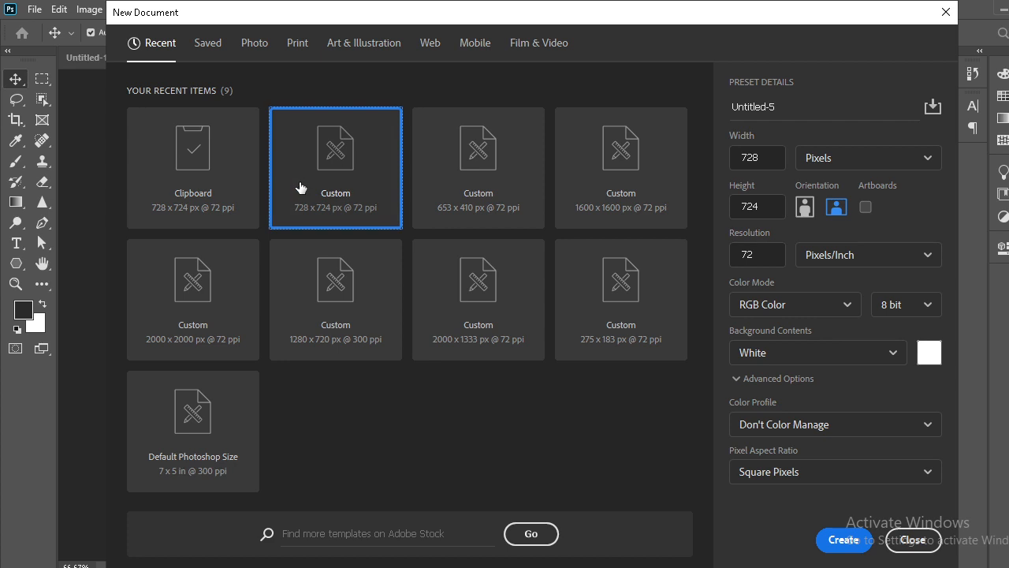
pyautogui.click(843, 540)
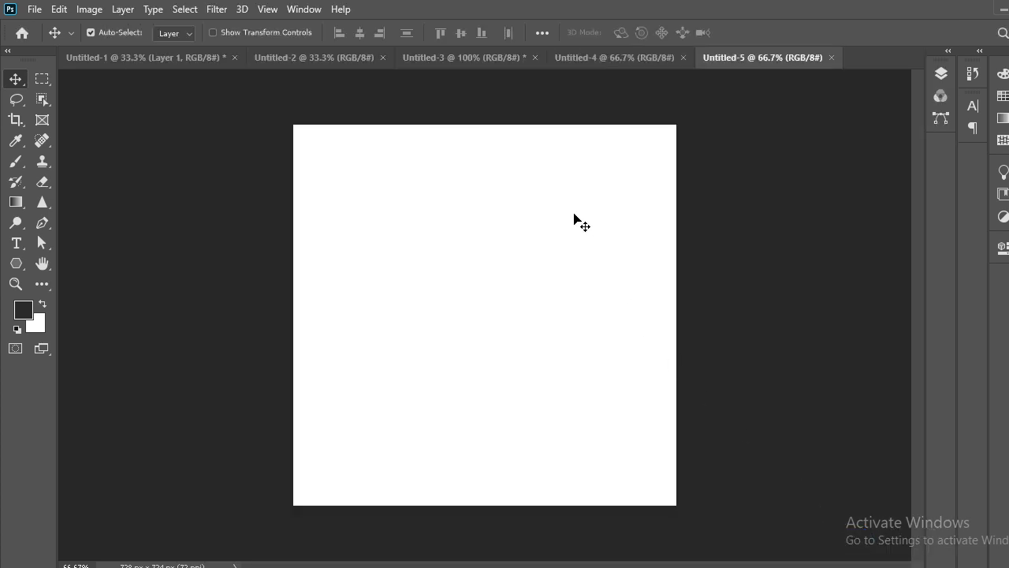
pyautogui.click(683, 58)
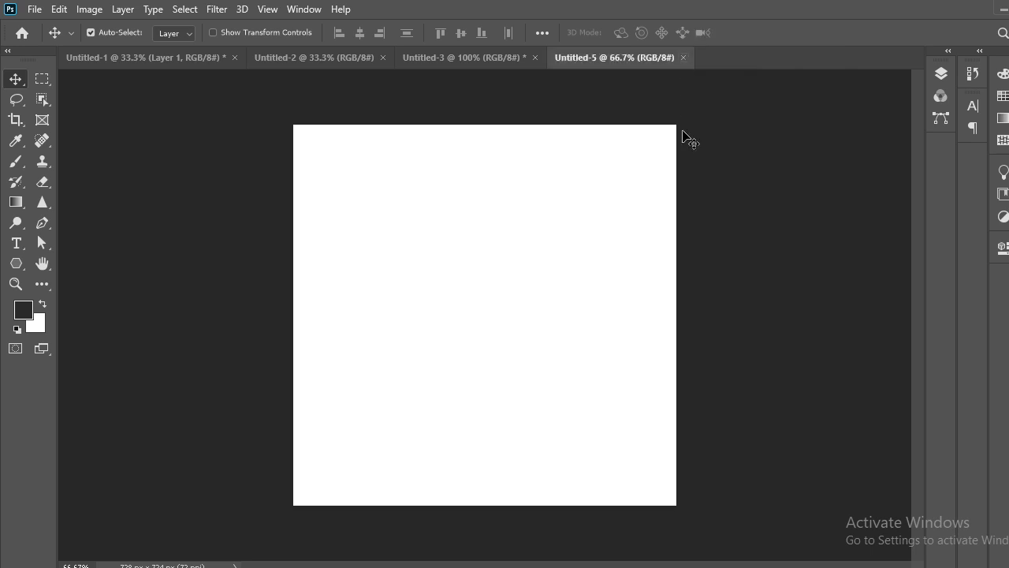
# Paste the copied BMW logo and scale it down to about 48.7% in the upper middle of the canvas
pyautogui.hotkey('ctrl', 'v')
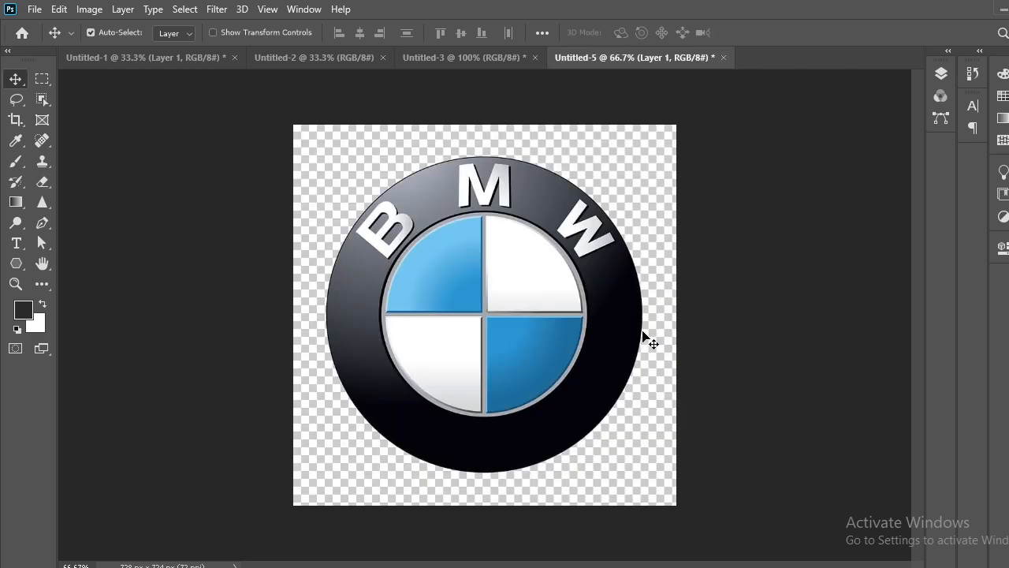
pyautogui.moveTo(642, 331)
pyautogui.mouseDown()
pyautogui.moveTo(618, 322)
pyautogui.moveTo(631, 316)
pyautogui.moveTo(626, 335)
pyautogui.mouseUp()
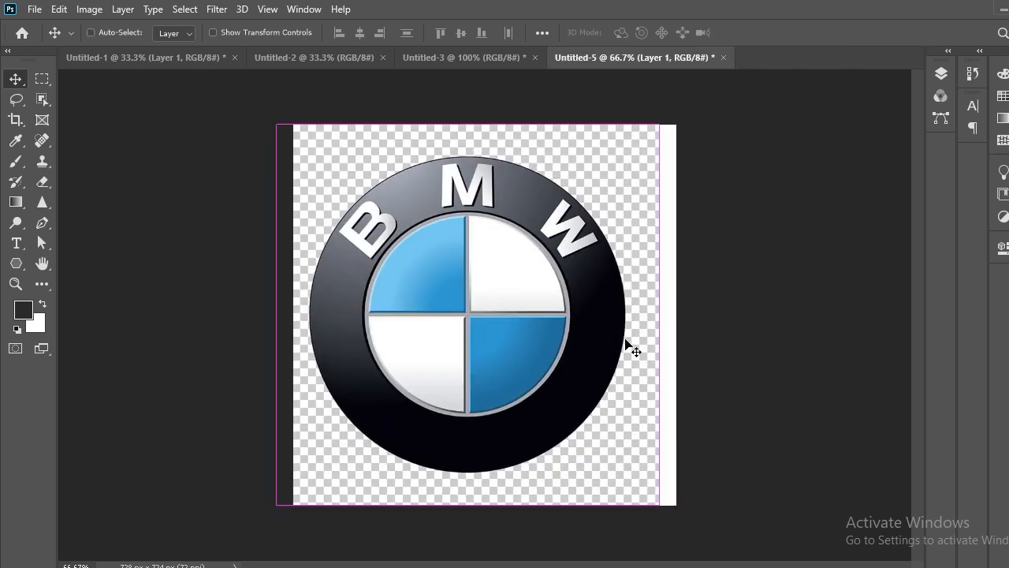
pyautogui.hotkey('ctrl', 't')
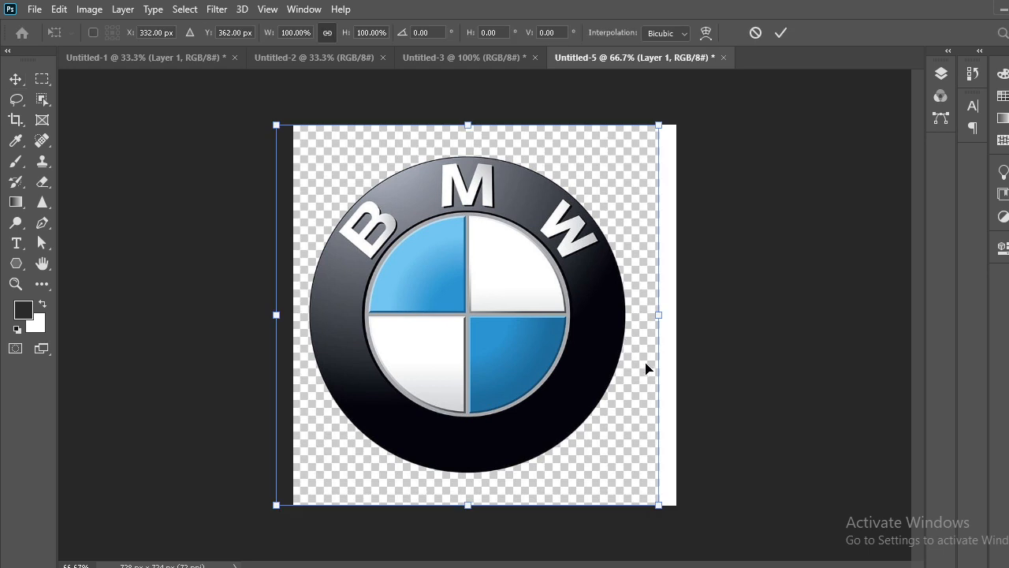
pyautogui.moveTo(645, 368); pyautogui.dragTo(660, 354)
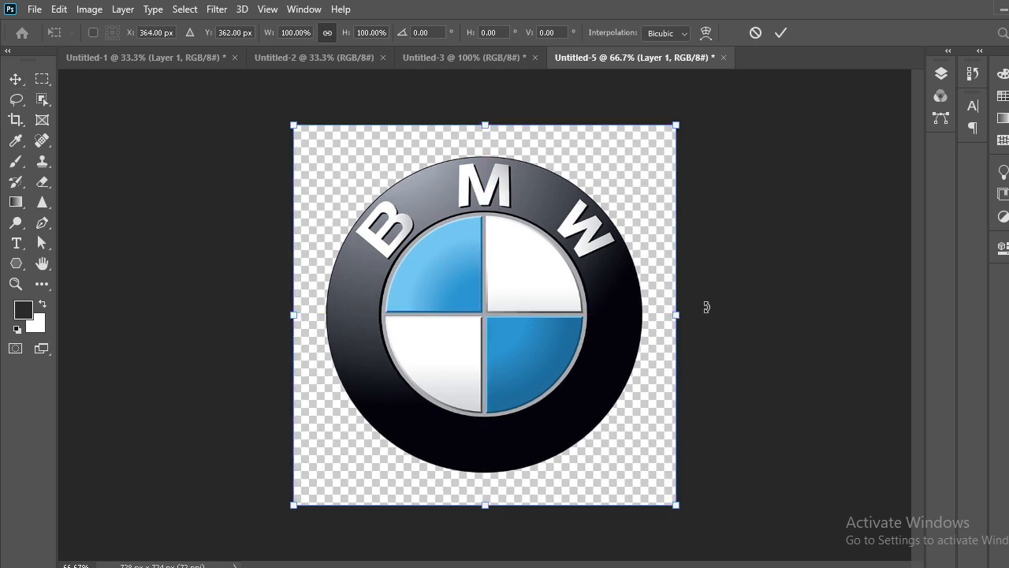
pyautogui.moveTo(675, 502); pyautogui.dragTo(543, 368)
pyautogui.moveTo(469, 318); pyautogui.dragTo(536, 306)
pyautogui.moveTo(608, 359); pyautogui.dragTo(545, 295)
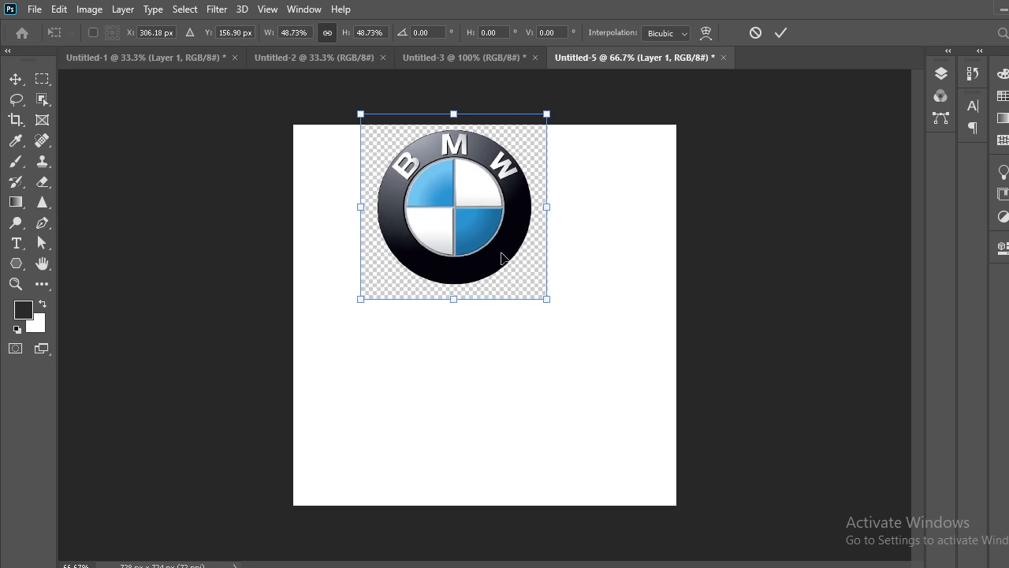
pyautogui.moveTo(480, 216); pyautogui.dragTo(519, 234)
pyautogui.click(781, 32)
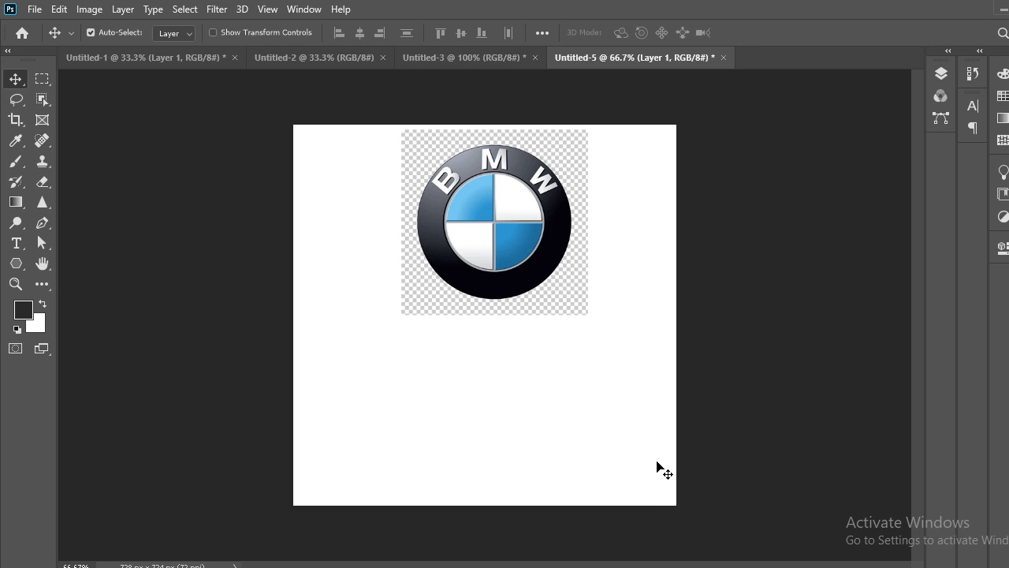
# Move the logo near the canvas centre, about 201 px from the left edge and 186 px from the upper edge
pyautogui.moveTo(557, 273); pyautogui.dragTo(533, 338)
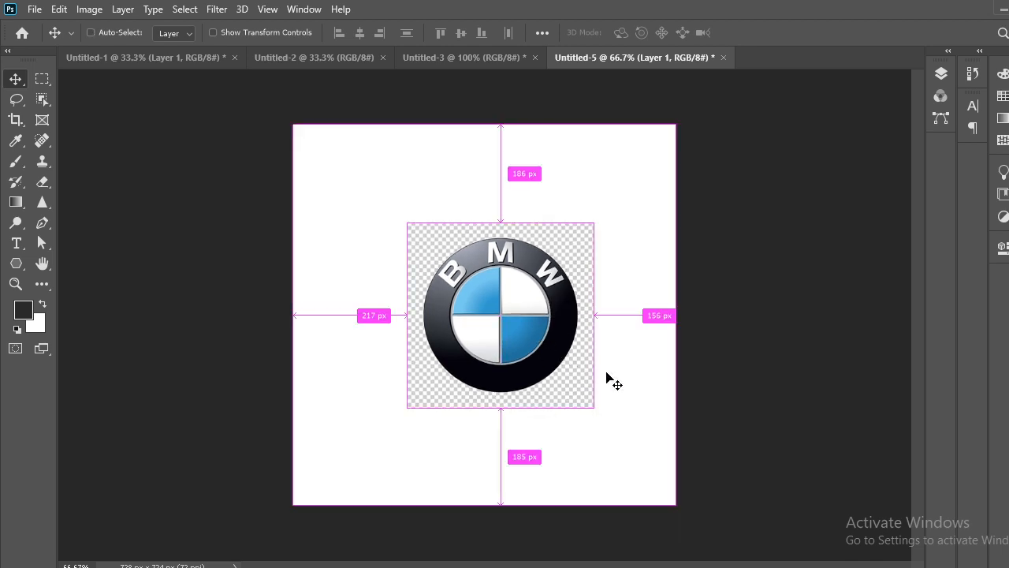
pyautogui.hotkey('ctrl', '1')
pyautogui.moveTo(611, 380); pyautogui.dragTo(599, 381)
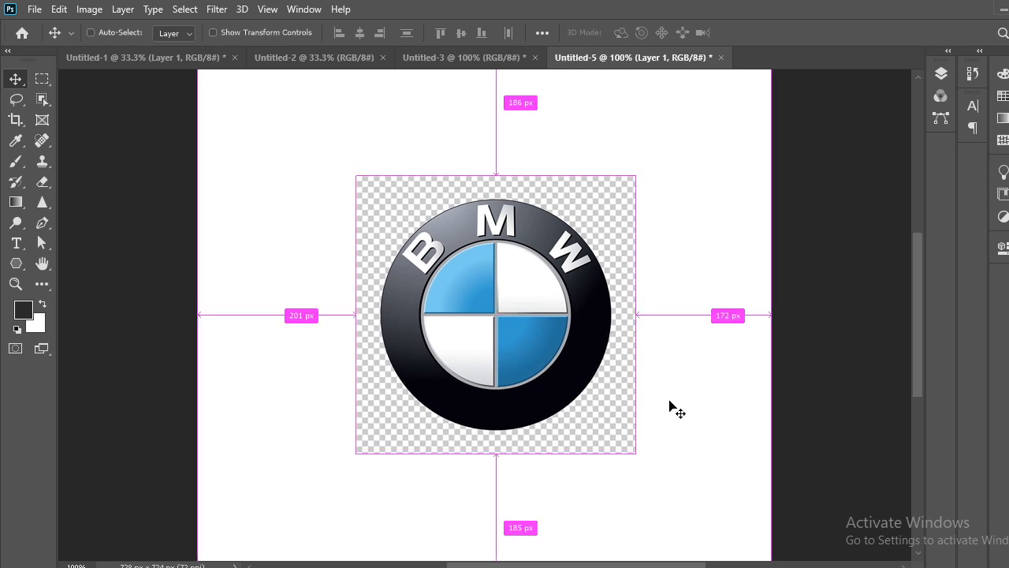
pyautogui.hotkey('ctrl', '+')
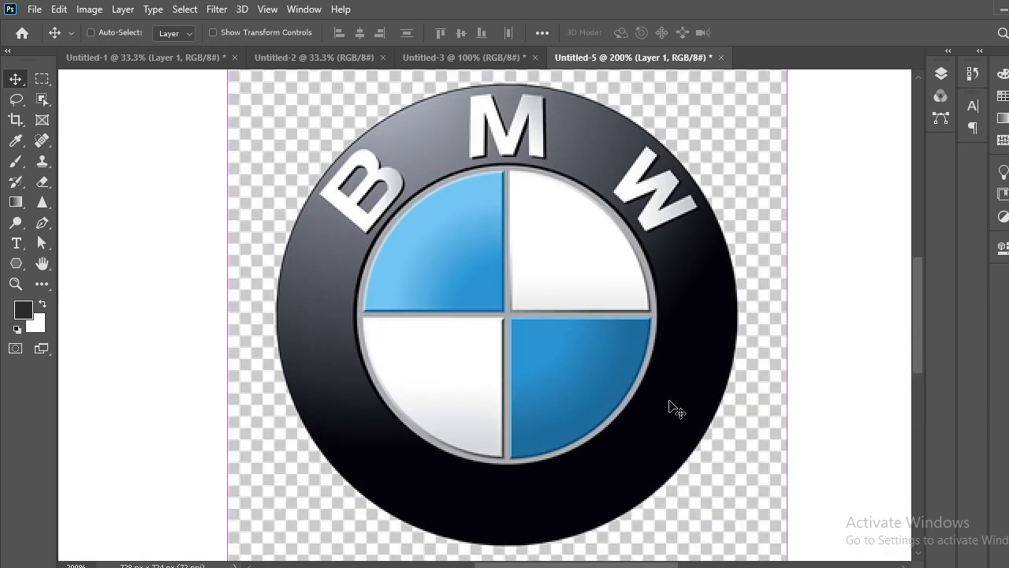
pyautogui.hotkey('ctrl', '-')
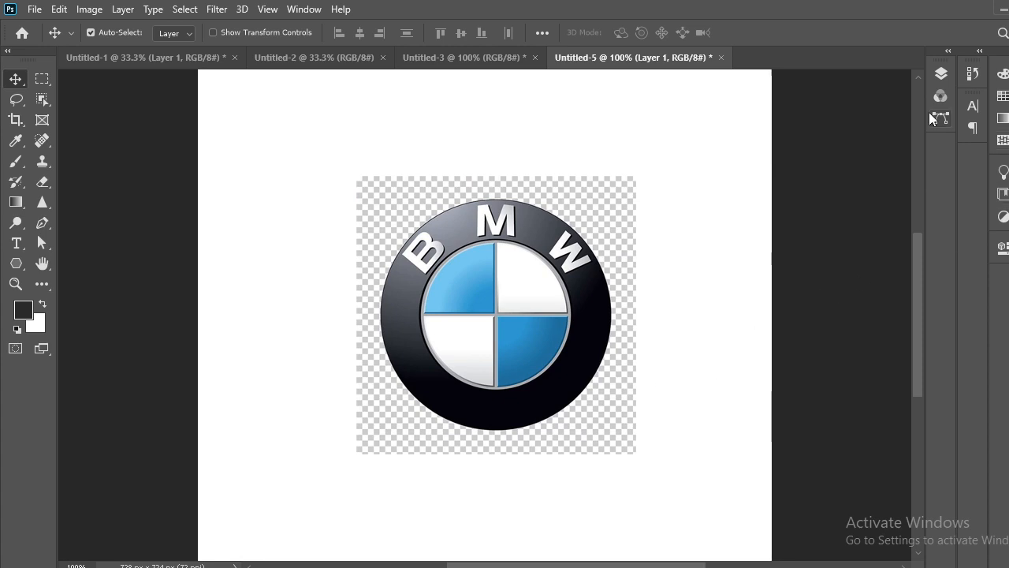
pyautogui.click(938, 74)
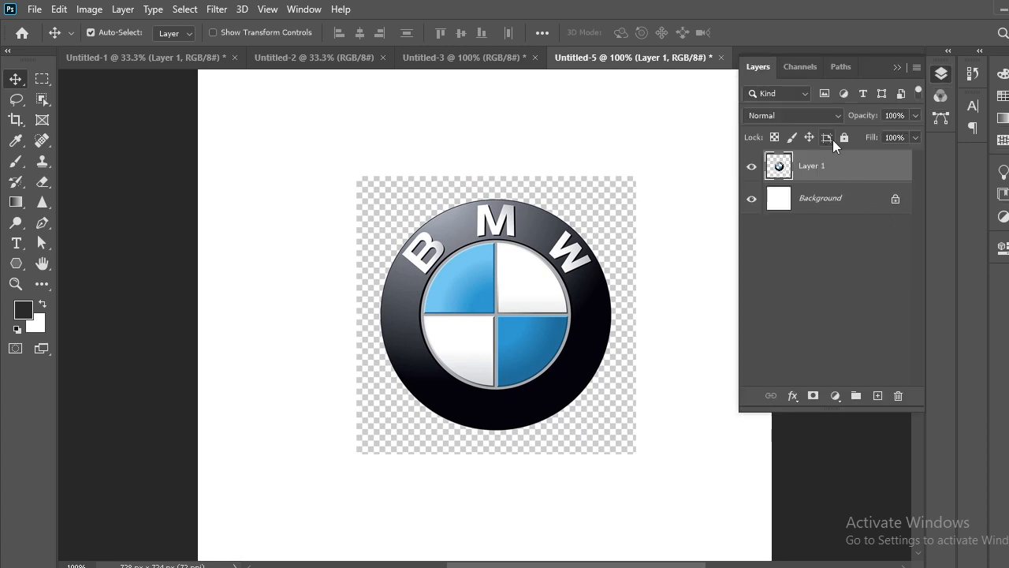
pyautogui.click(896, 67)
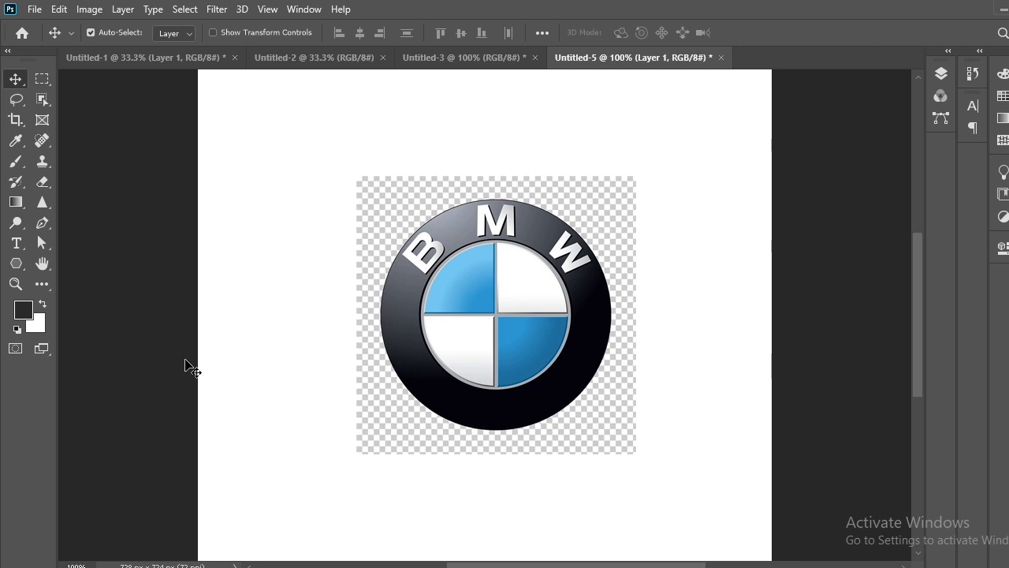
pyautogui.click(430, 356)
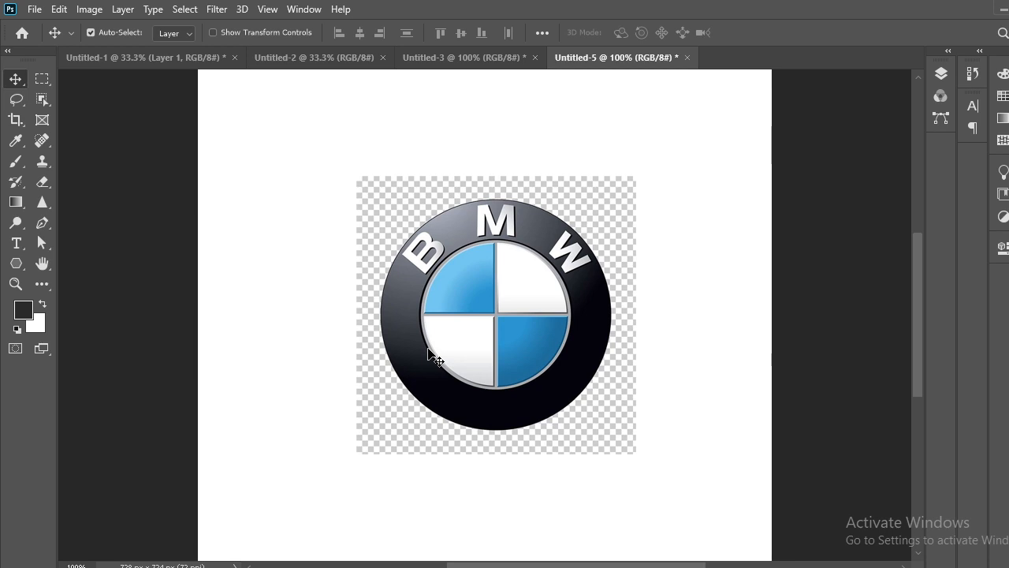
# Draw a circle about 278 px in diameter with the Ellipse tool, outward from the centre of the BMW logo
pyautogui.click(15, 266)
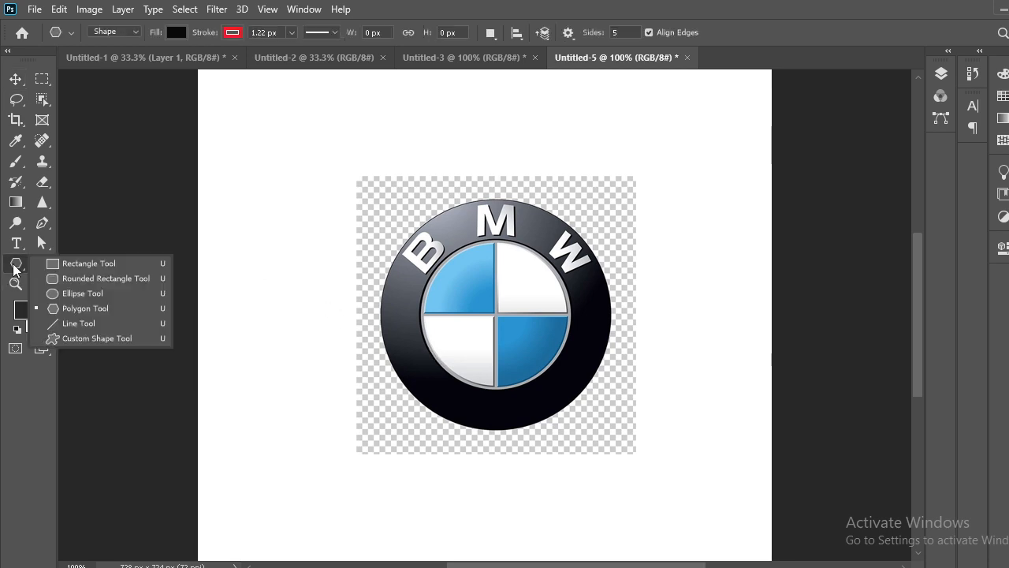
pyautogui.click(73, 293)
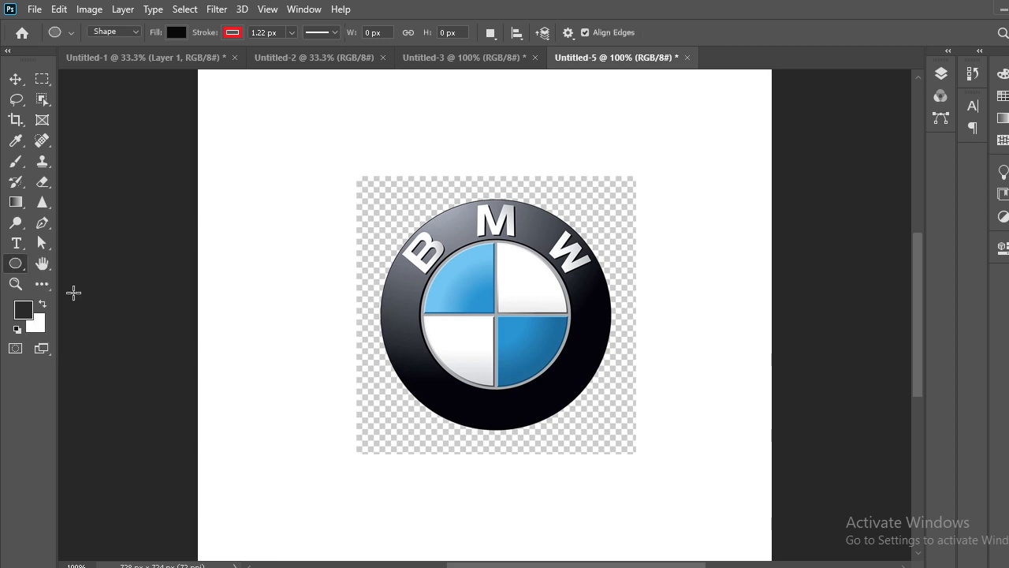
pyautogui.click(15, 263)
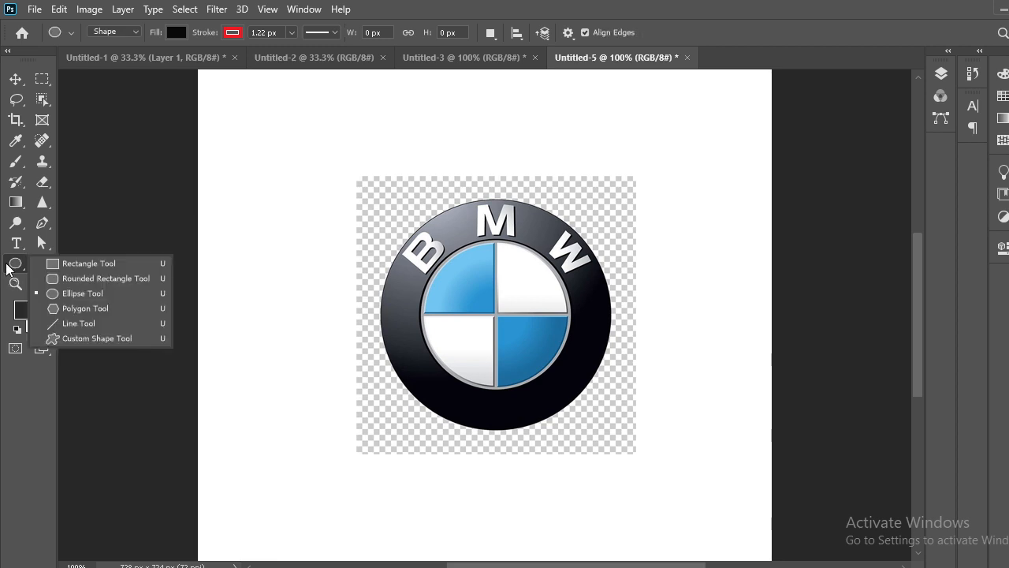
pyautogui.click(65, 292)
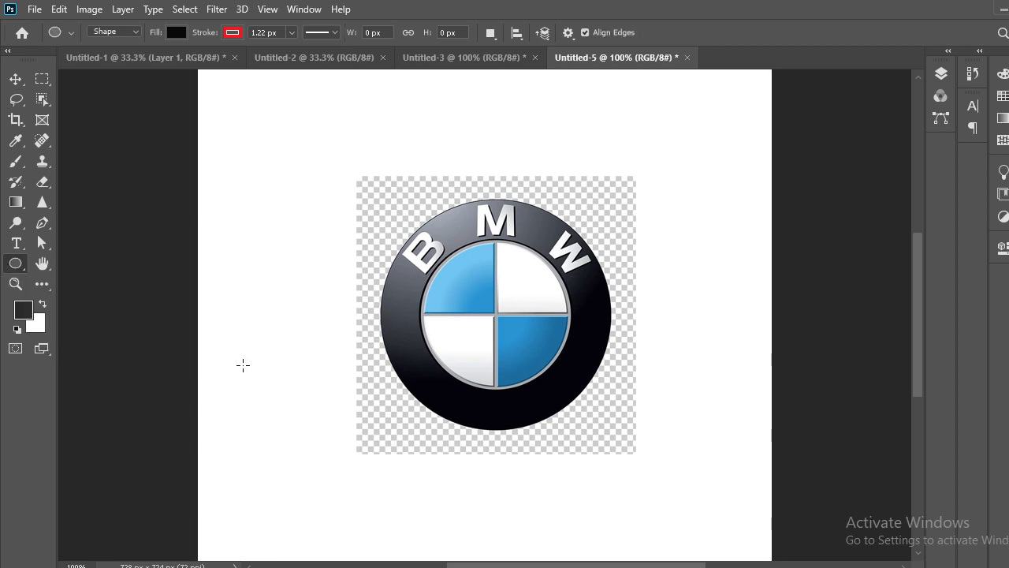
pyautogui.keyDown('alt'); pyautogui.click(493, 314); pyautogui.keyUp('alt')
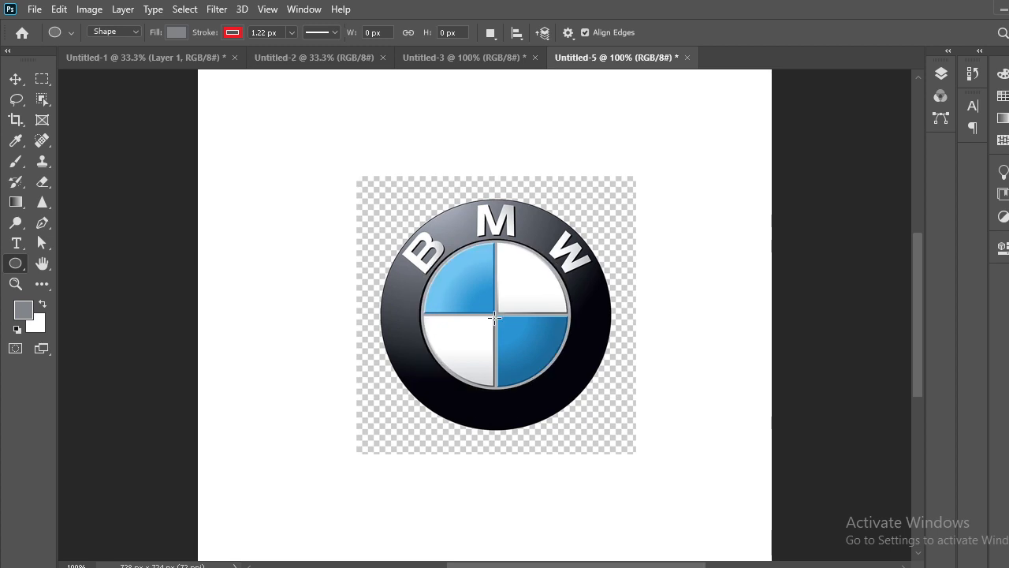
pyautogui.moveTo(494, 318)
pyautogui.mouseDown()
pyautogui.moveTo(504, 327)
pyautogui.moveTo(504, 297)
pyautogui.moveTo(494, 310)
pyautogui.mouseUp()
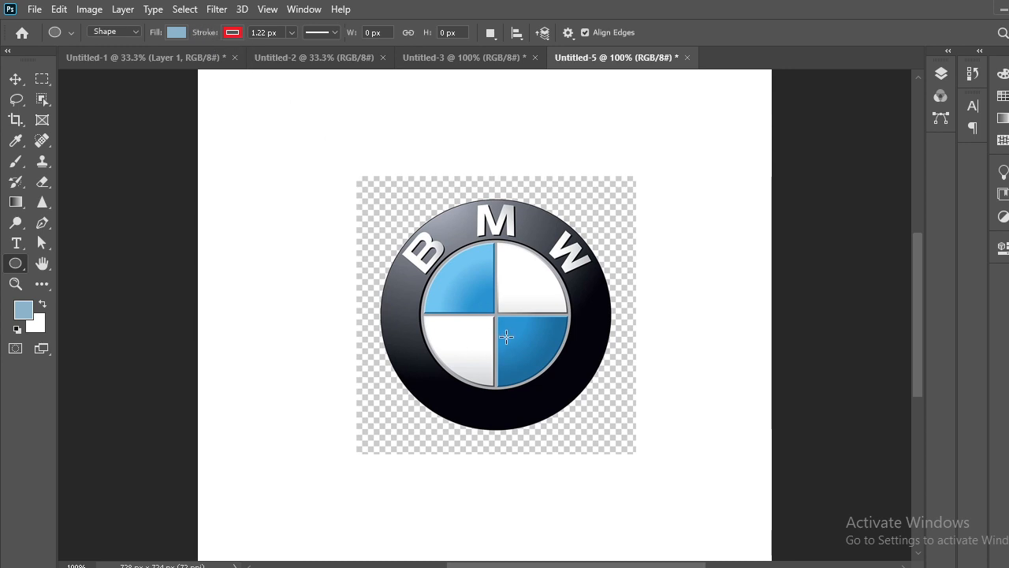
pyautogui.moveTo(509, 300)
pyautogui.mouseDown()
pyautogui.moveTo(497, 316)
pyautogui.moveTo(587, 452)
pyautogui.moveTo(605, 528)
pyautogui.moveTo(595, 517)
pyautogui.mouseUp()
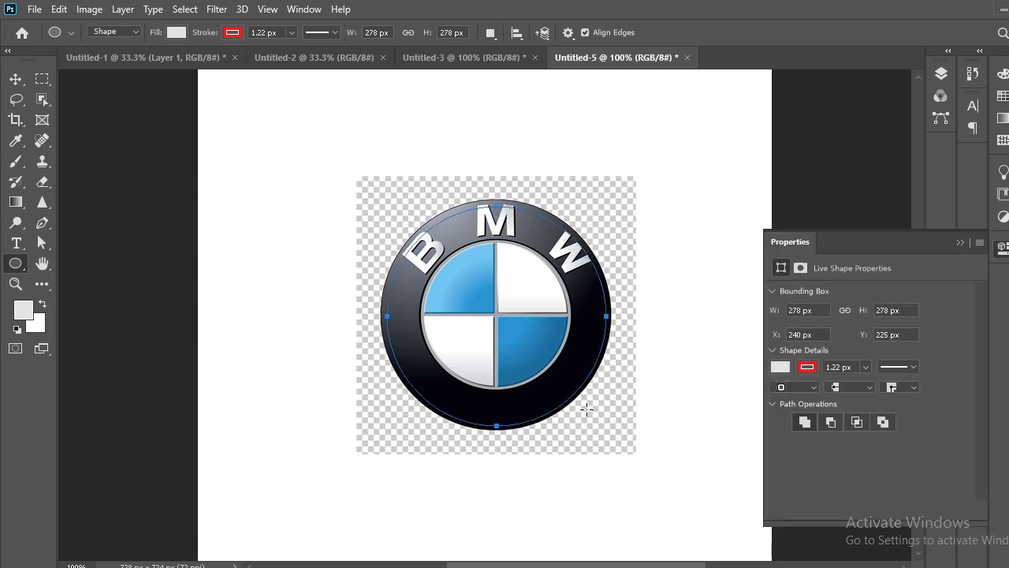
# Scale the circle proportionally to about 110.43% and centre it over the logo so it covers the outer ring
pyautogui.click(16, 79)
pyautogui.moveTo(556, 369)
pyautogui.mouseDown()
pyautogui.moveTo(554, 360)
pyautogui.moveTo(559, 368)
pyautogui.mouseUp()
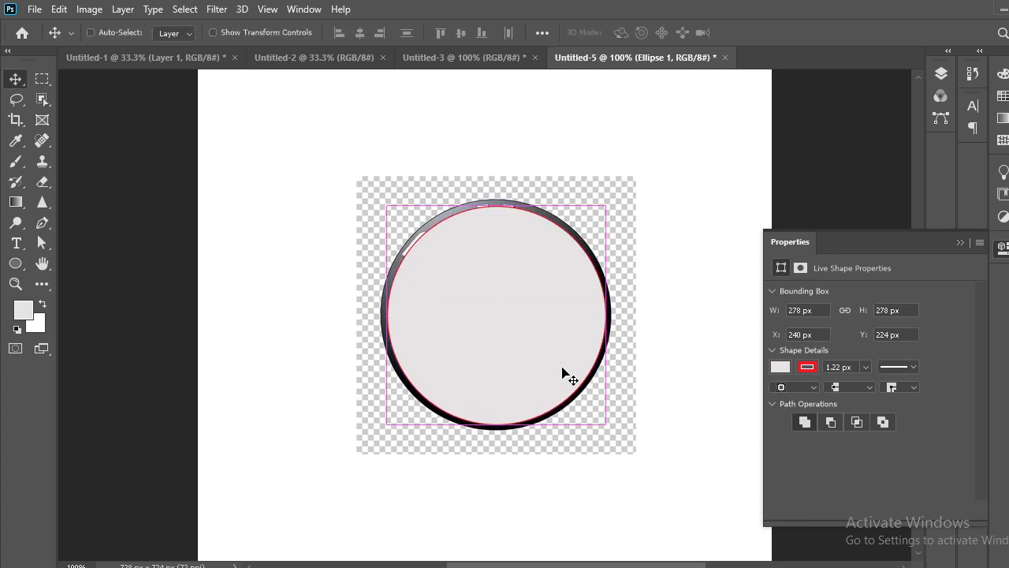
pyautogui.hotkey('ctrl', 't')
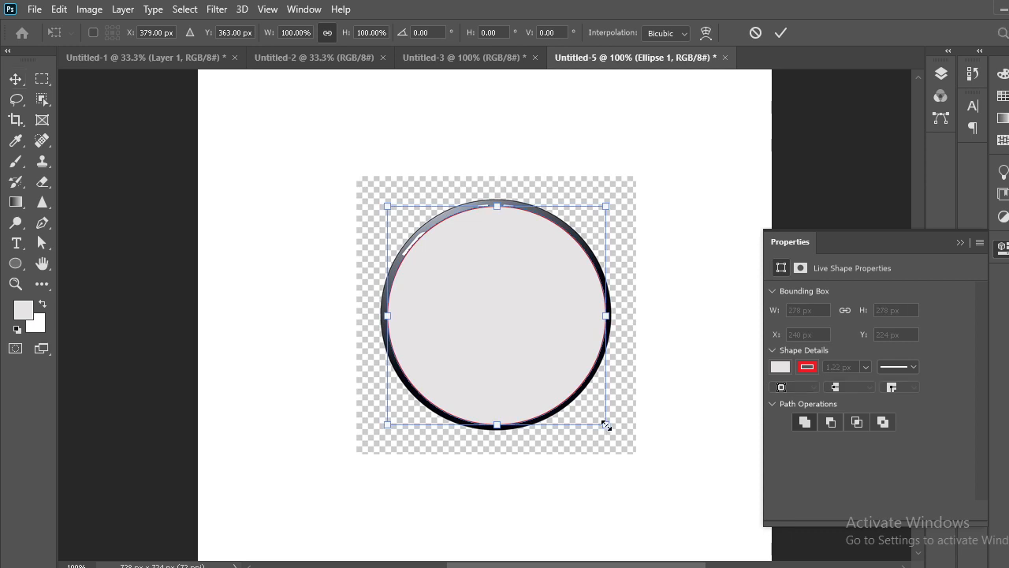
pyautogui.moveTo(604, 425); pyautogui.dragTo(629, 447)
pyautogui.hotkey('ctrl', 'z')
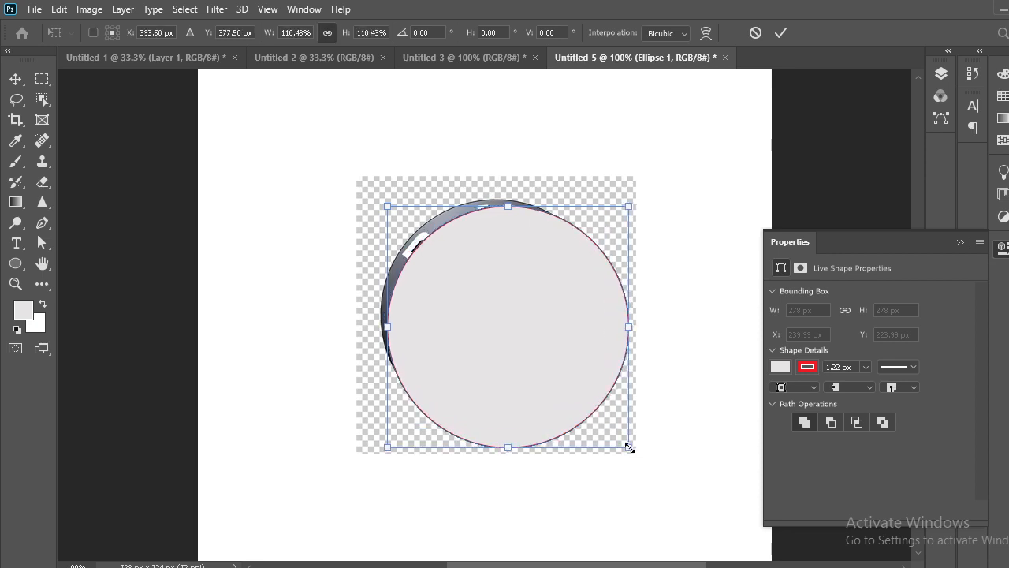
pyautogui.moveTo(579, 391); pyautogui.dragTo(565, 372)
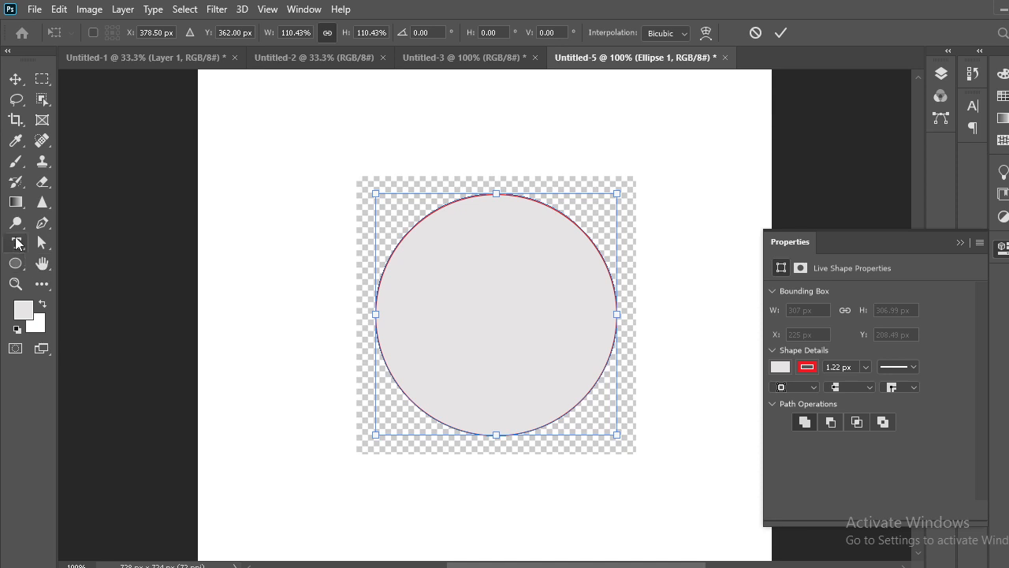
# Set the large circle's fill to black and remove its stroke
pyautogui.rightClick(15, 264)
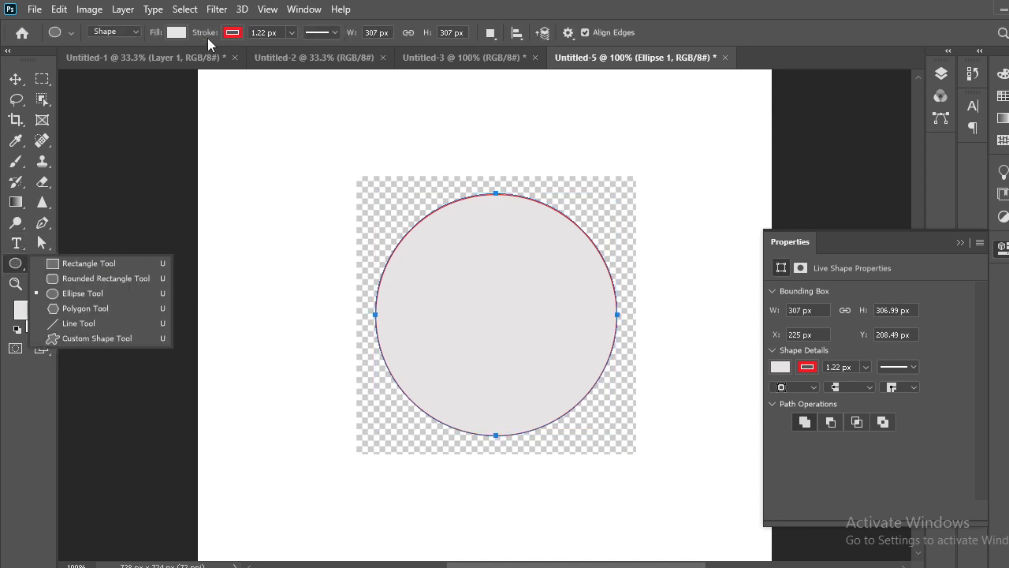
pyautogui.click(176, 34)
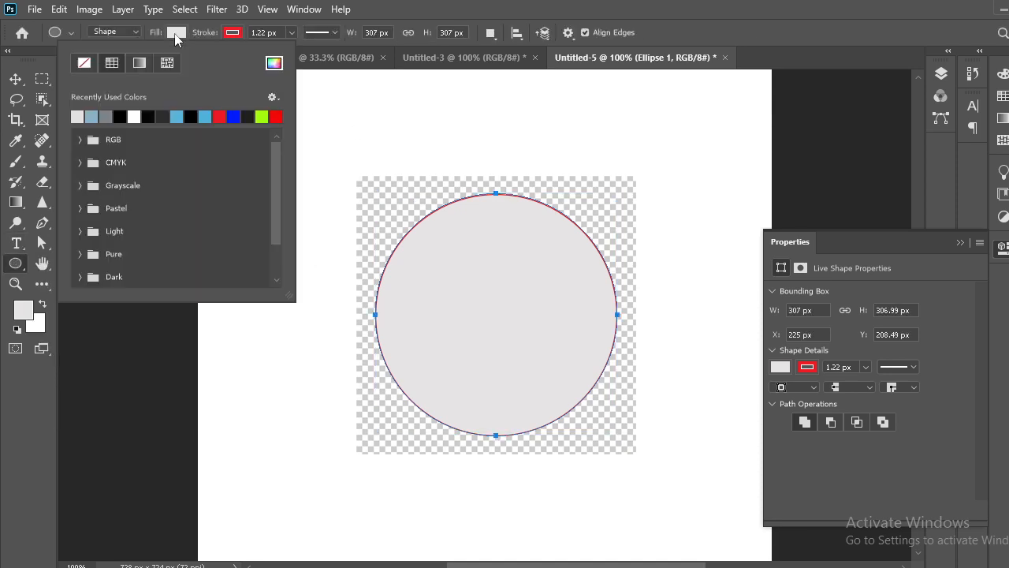
pyautogui.click(119, 116)
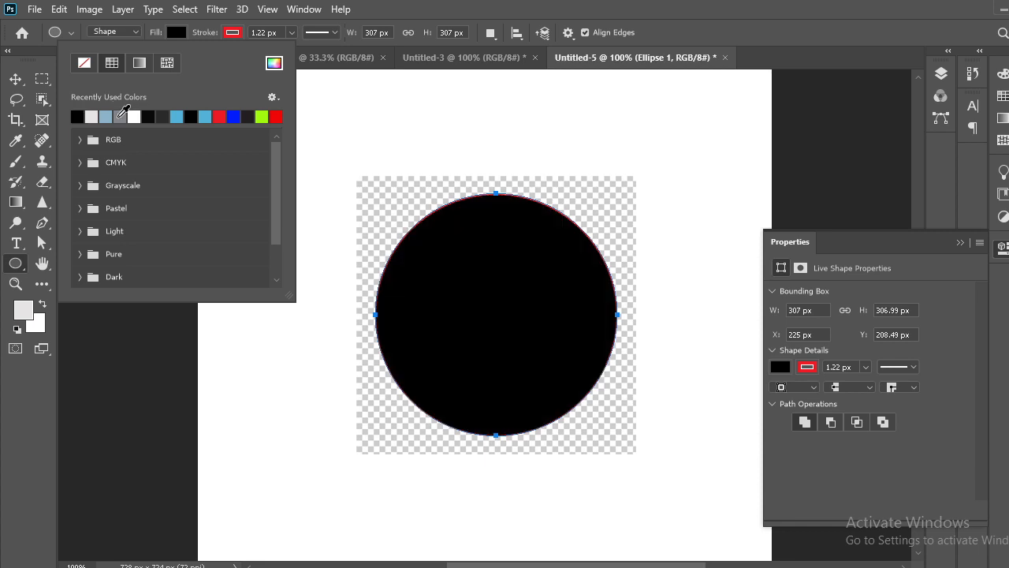
pyautogui.click(231, 31)
pyautogui.click(141, 63)
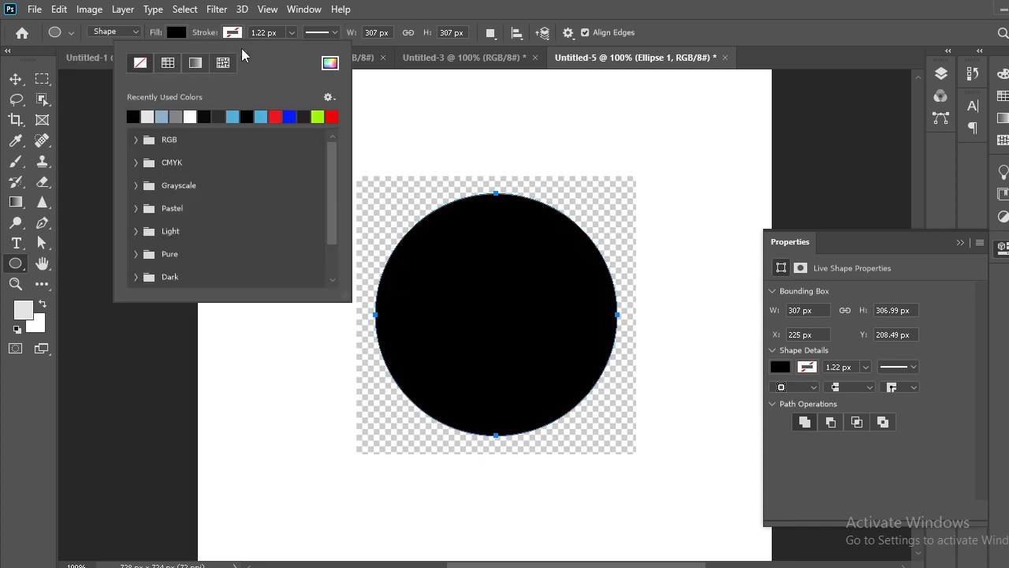
pyautogui.click(552, 8)
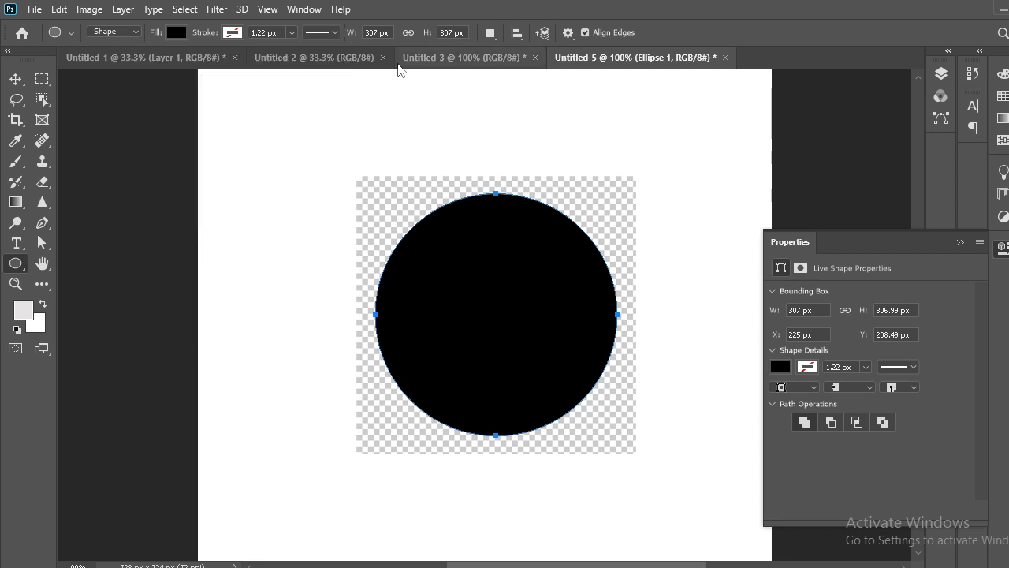
# Move the black circle off the logo to the canvas's lower-left corner, at about X -91 px, Y 427.5 px
pyautogui.click(15, 78)
pyautogui.moveTo(459, 272); pyautogui.dragTo(457, 406)
pyautogui.scroll(-3, 526, 209)
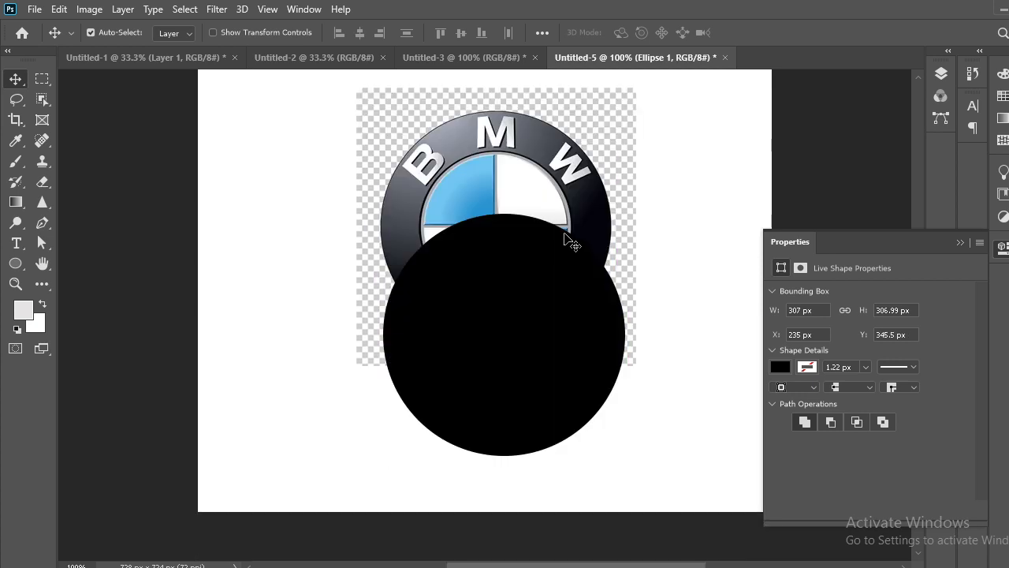
pyautogui.moveTo(520, 302); pyautogui.dragTo(257, 377)
# Draw a circle about 188 px in diameter over the logo's inner disc and move it down to about Y 306 px
pyautogui.scroll(2, 446, 389)
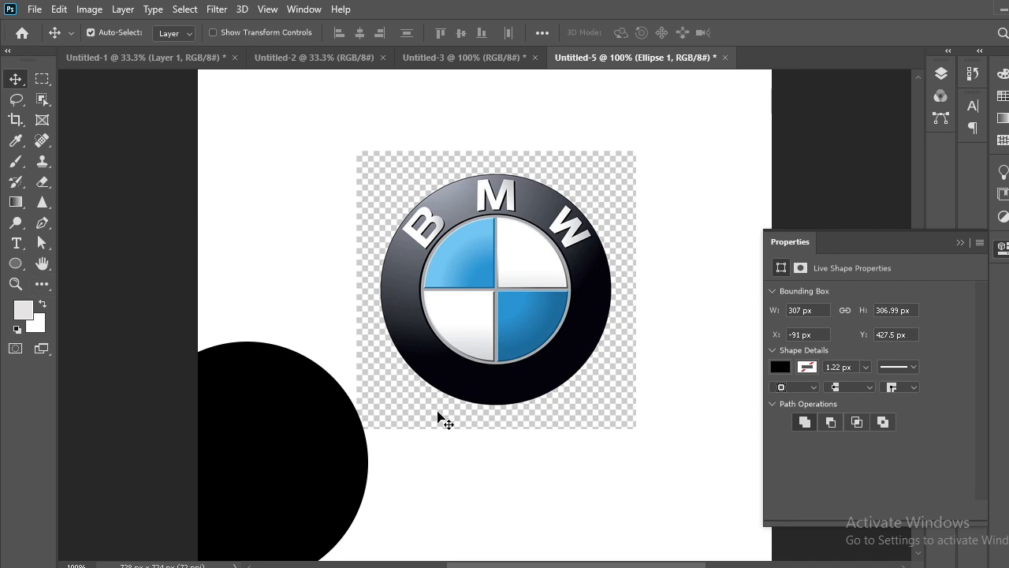
pyautogui.press('ctrl')
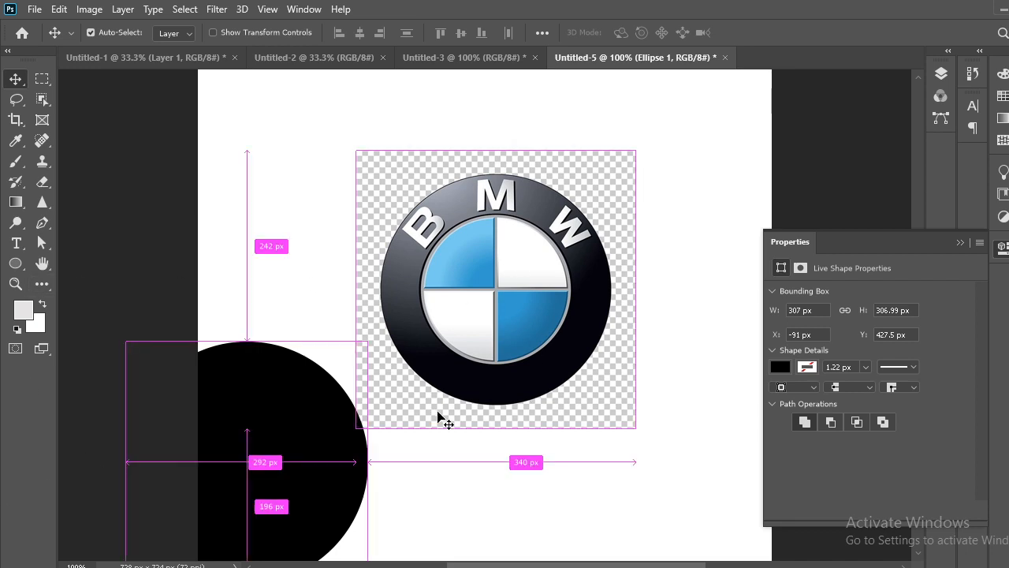
pyautogui.hotkey('ctrl', '+')
pyautogui.scroll(-1, 438, 411)
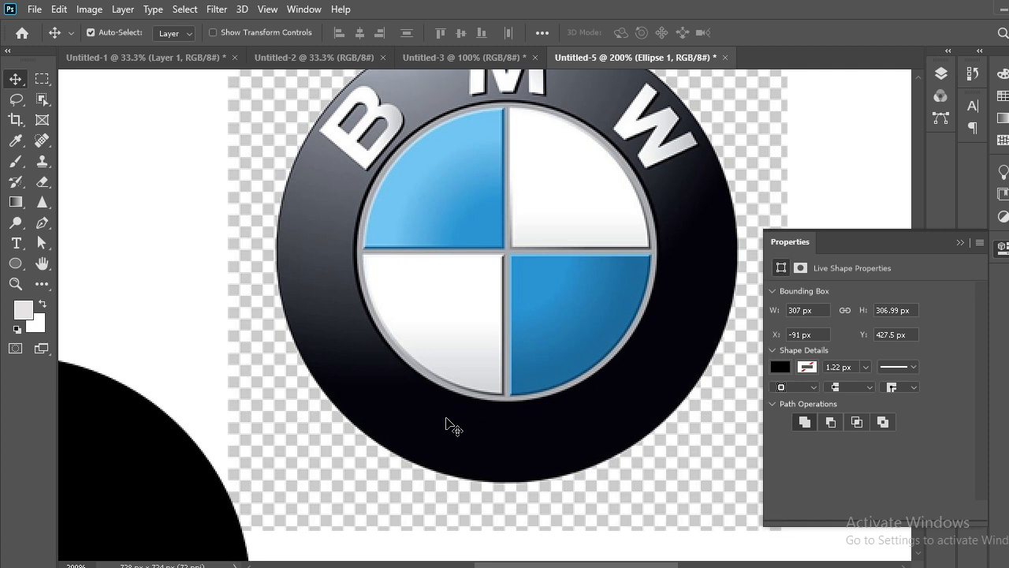
pyautogui.click(16, 263)
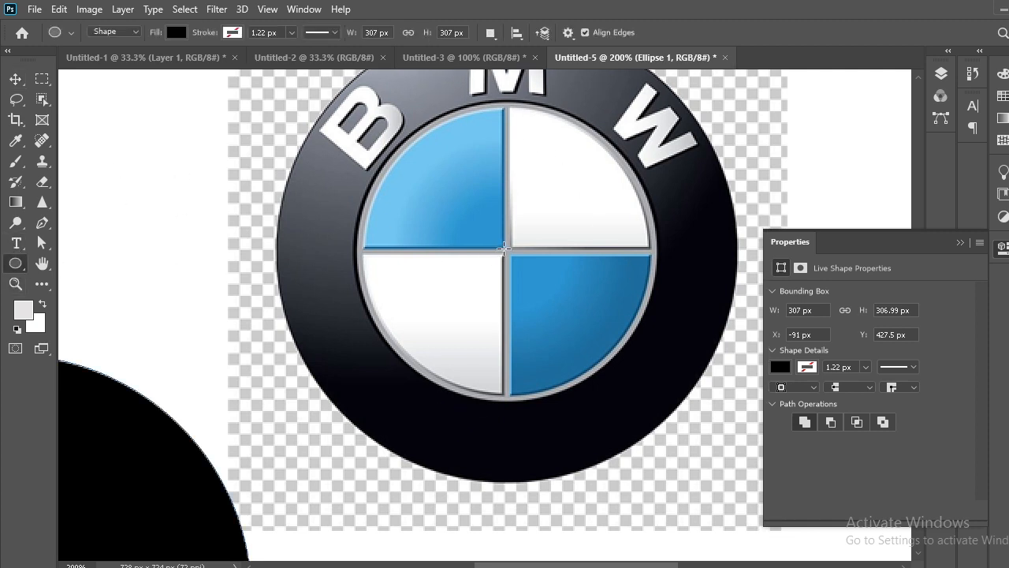
pyautogui.moveTo(506, 251); pyautogui.dragTo(659, 436)
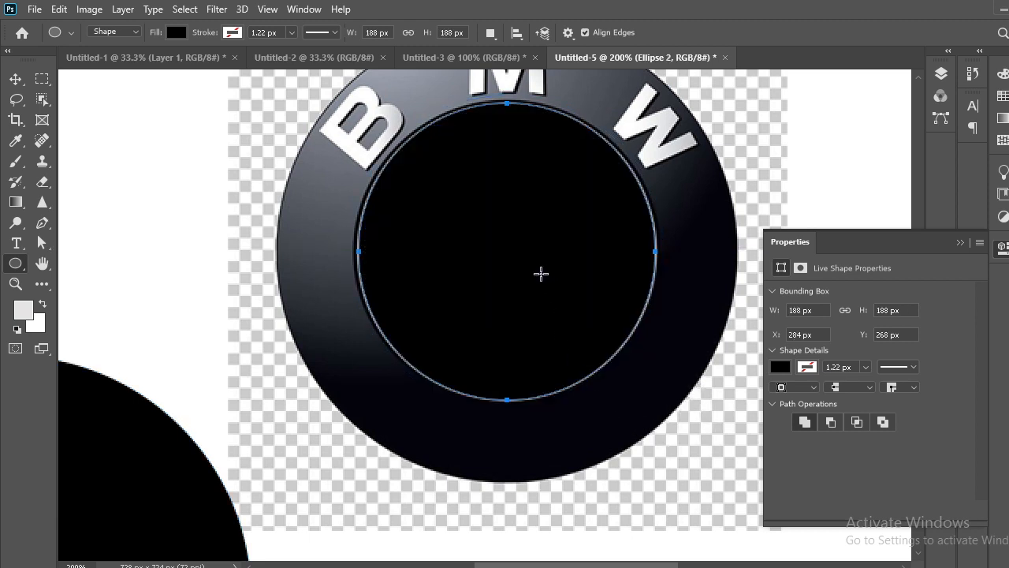
pyautogui.click(24, 82)
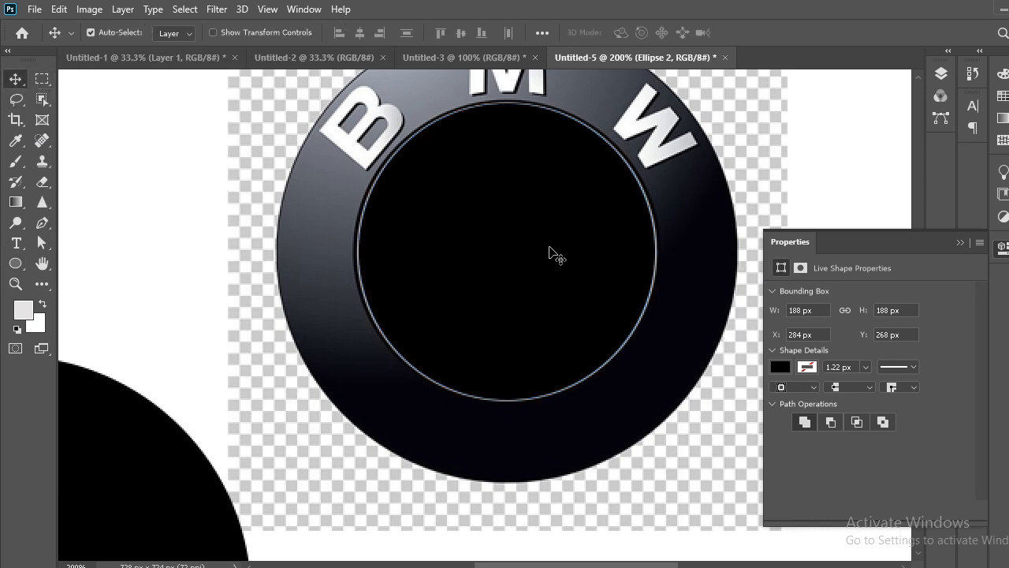
pyautogui.moveTo(550, 252); pyautogui.dragTo(551, 312)
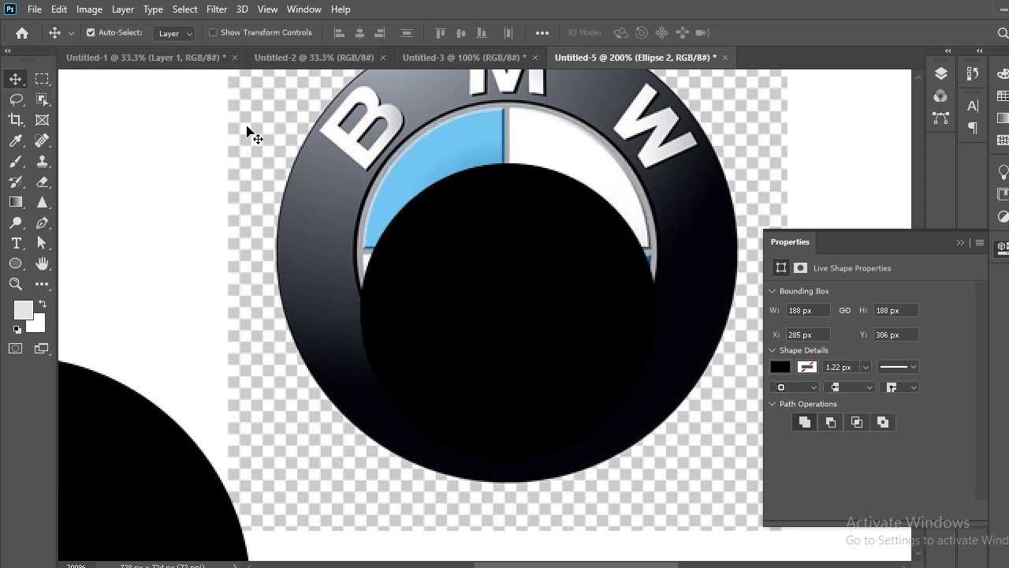
# Fill the smaller circle with the grey #9ea3ab sampled from the silver rim of the logo's inner disc
pyautogui.click(16, 263)
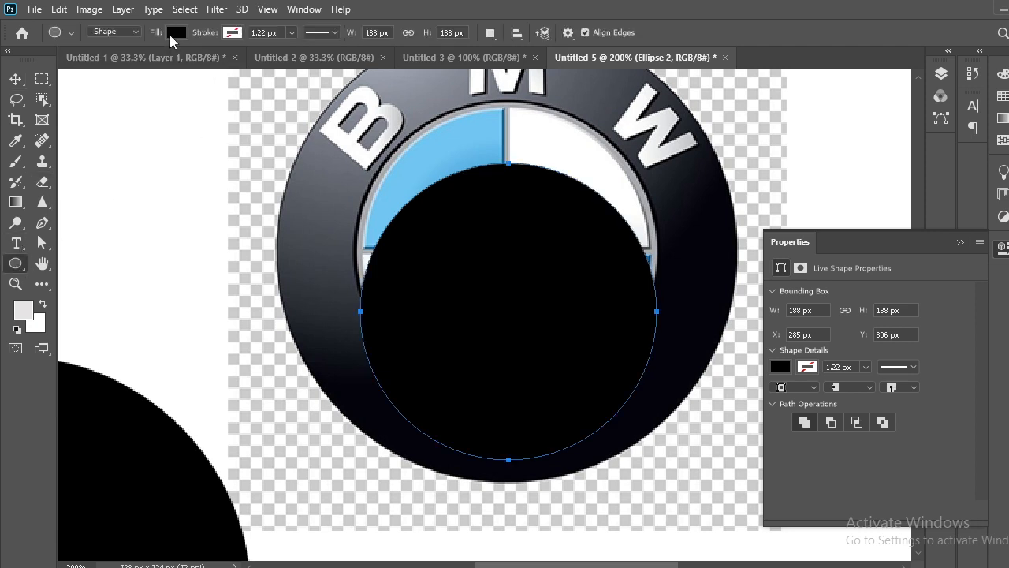
pyautogui.click(172, 36)
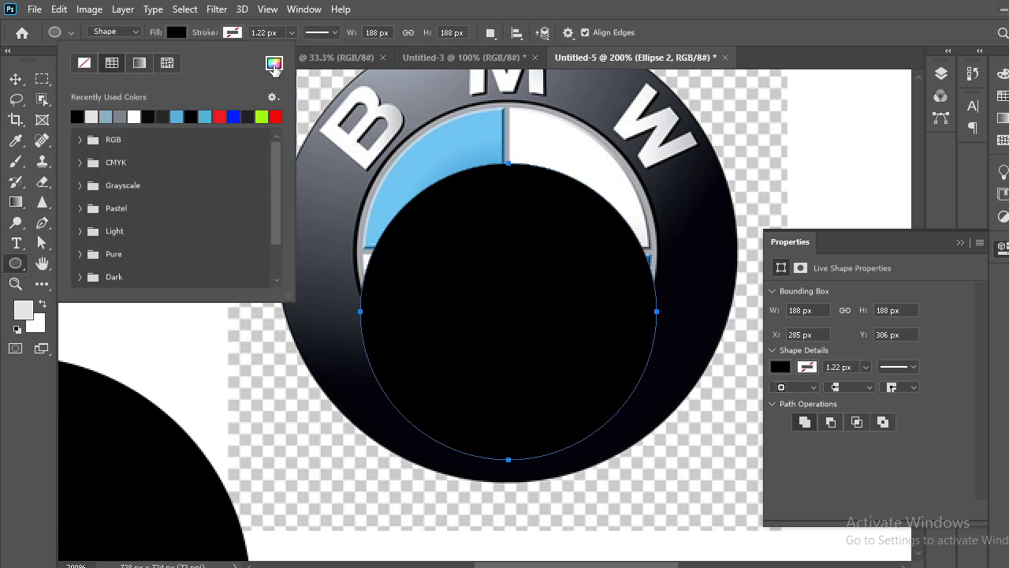
pyautogui.click(274, 63)
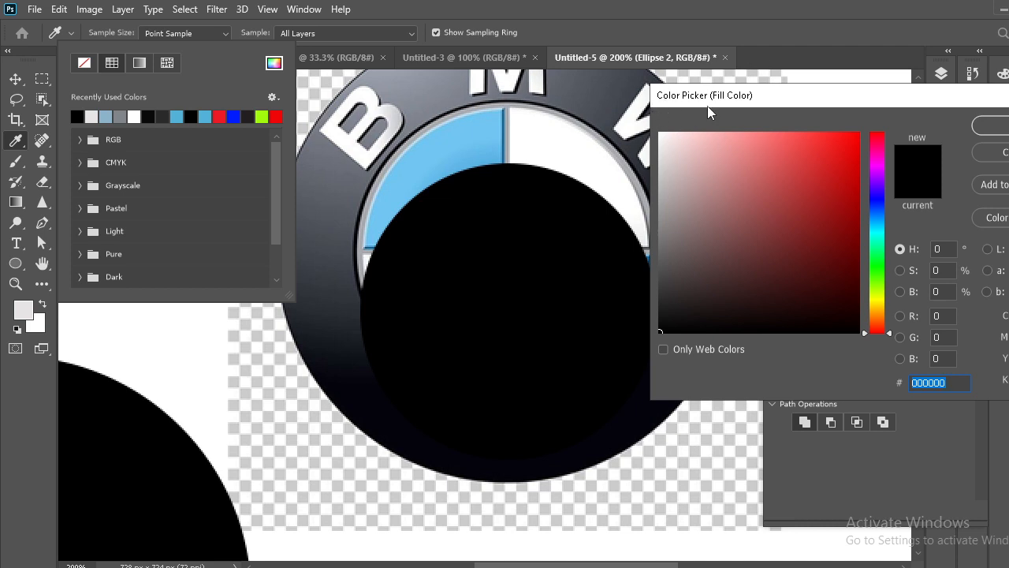
pyautogui.click(511, 107)
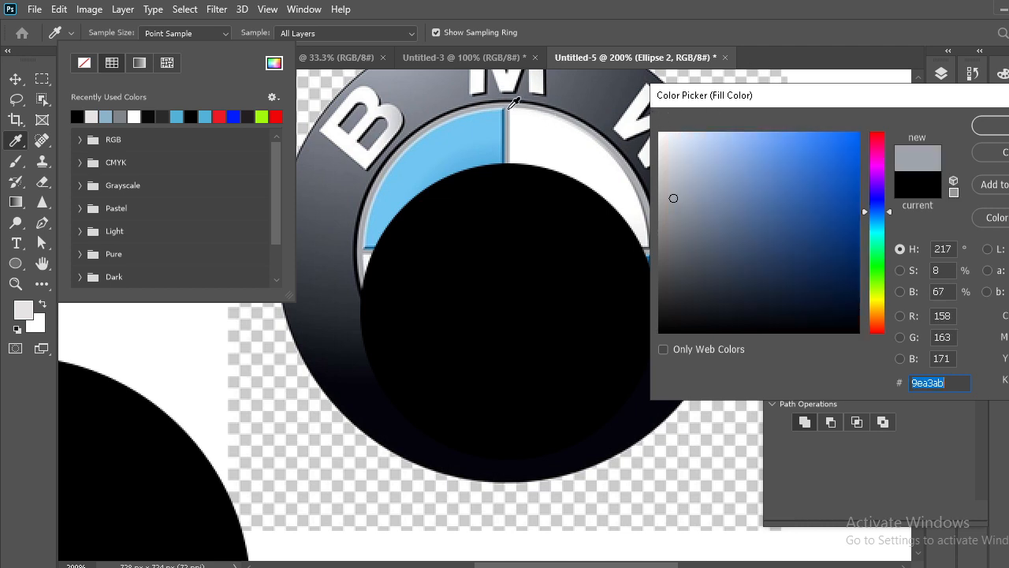
pyautogui.click(991, 125)
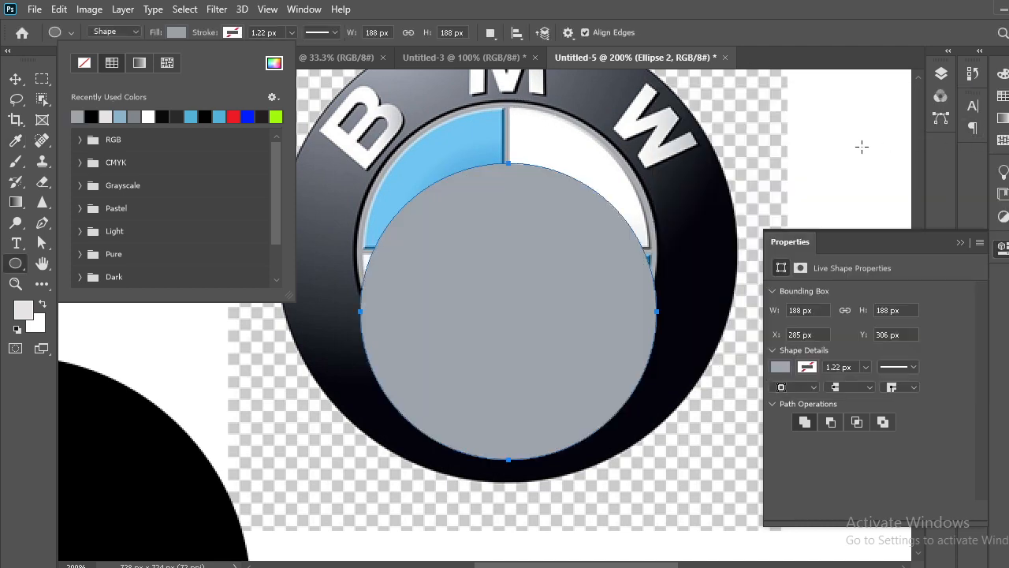
pyautogui.click(611, 7)
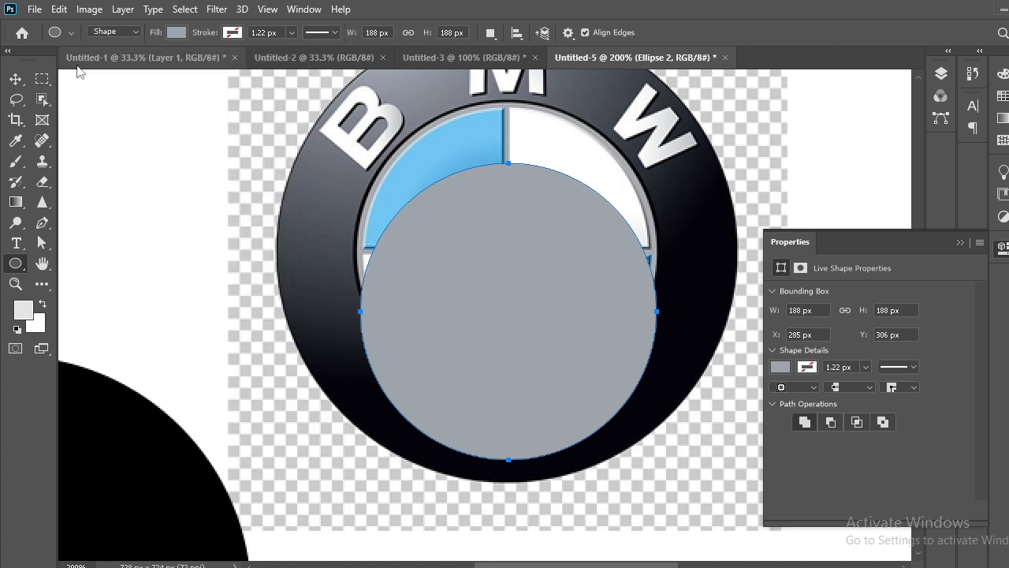
pyautogui.click(9, 81)
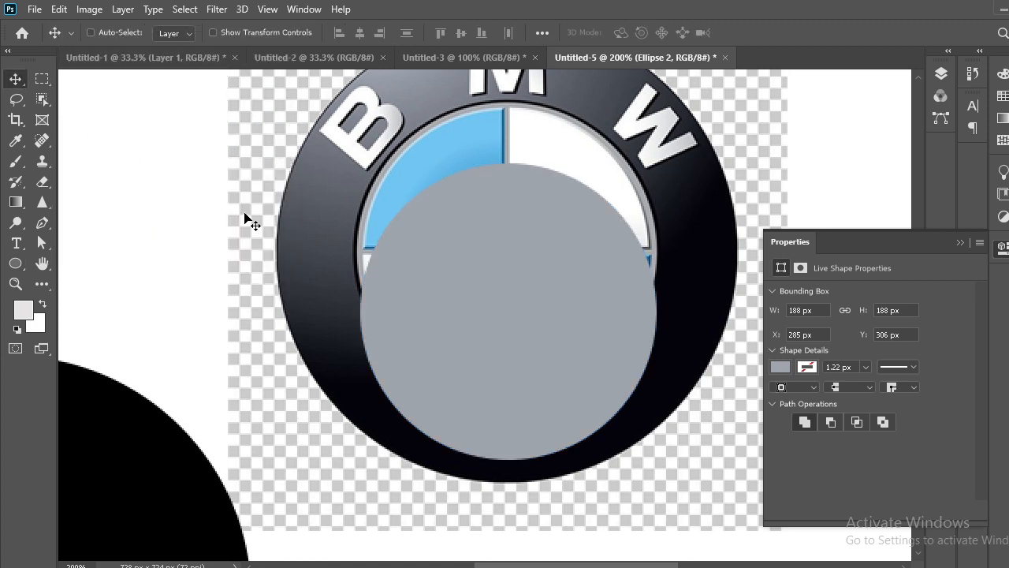
pyautogui.hotkey('ctrl', '-')
pyautogui.scroll(-2, 347, 388)
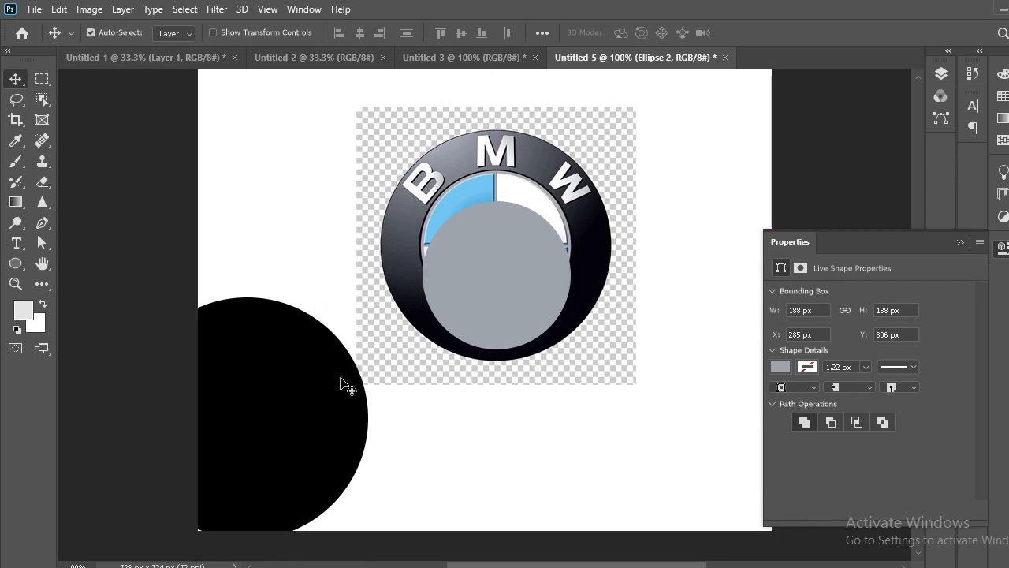
# Move the black circle to about X 132 px, Y 408.5 px, and centre the grey circle inside it
pyautogui.moveTo(357, 401); pyautogui.dragTo(530, 386)
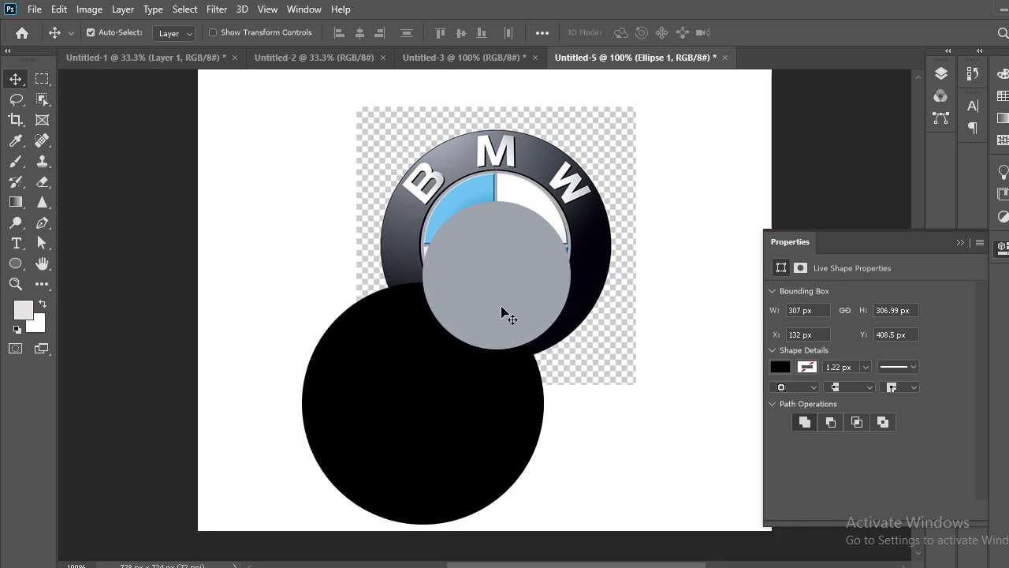
pyautogui.moveTo(488, 323); pyautogui.dragTo(425, 443)
pyautogui.moveTo(539, 495); pyautogui.dragTo(292, 340)
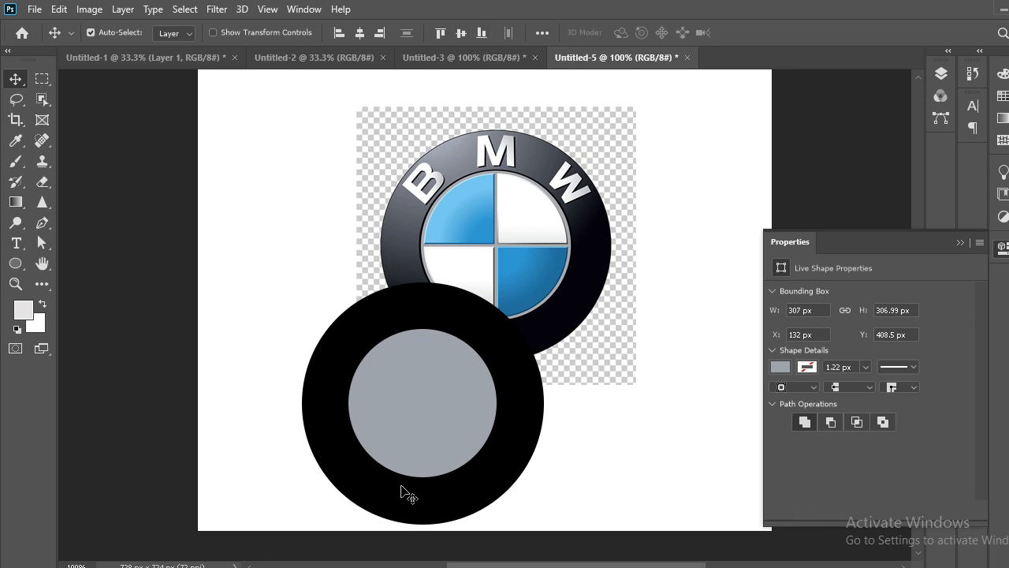
pyautogui.click(359, 33)
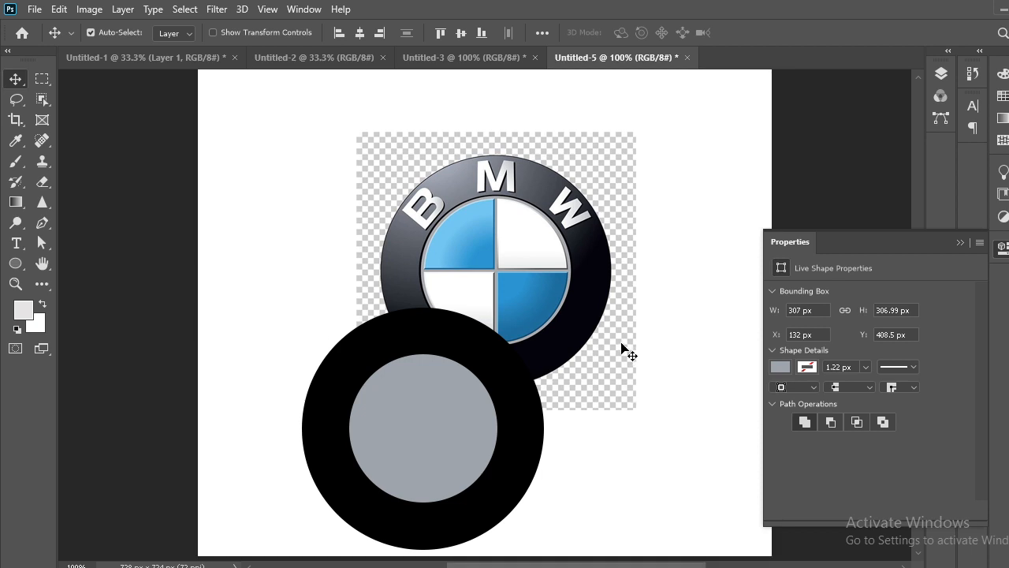
# Group the black and grey circle layers together
pyautogui.scroll(-2, 563, 405)
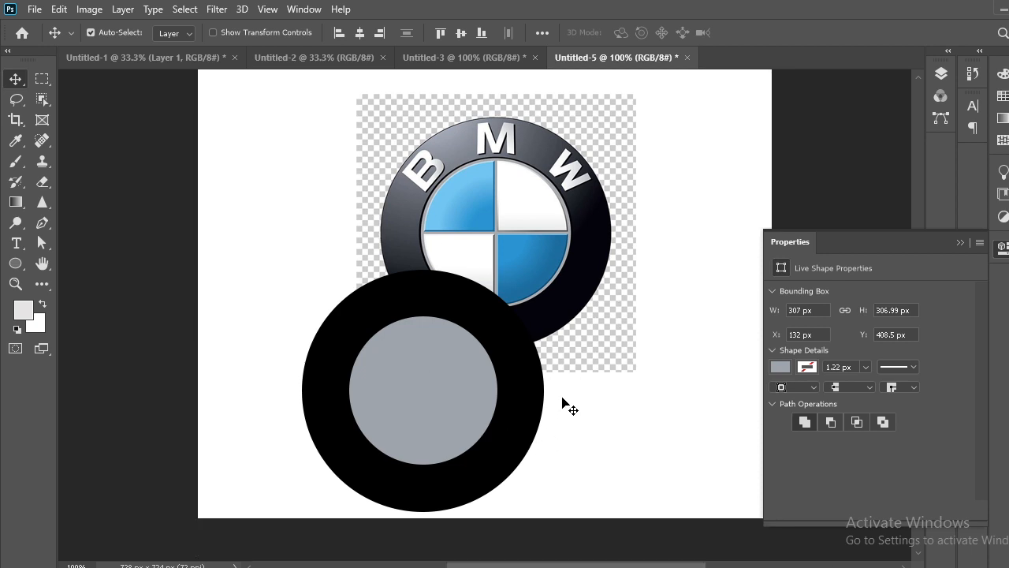
pyautogui.moveTo(573, 422); pyautogui.dragTo(284, 282)
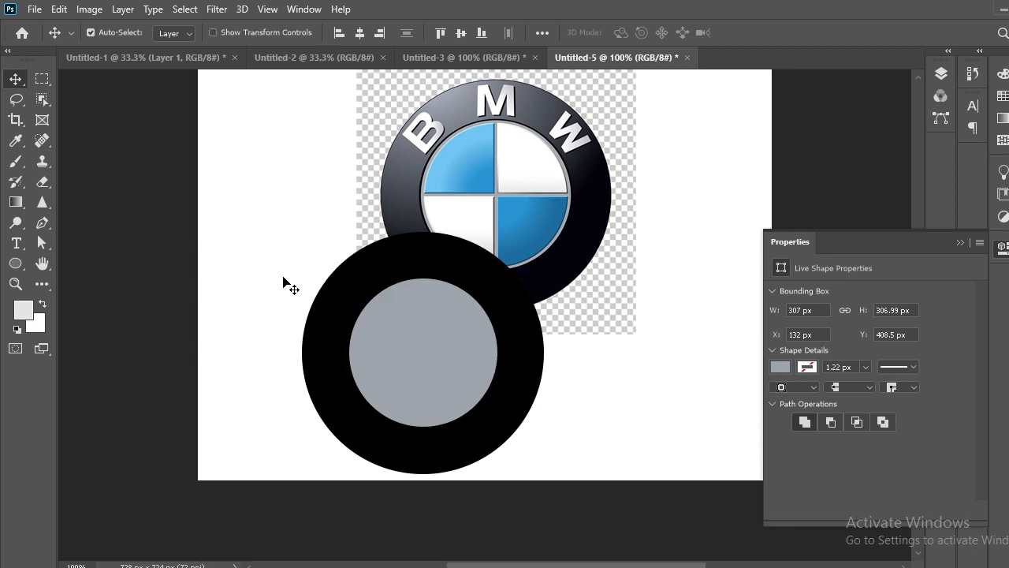
pyautogui.hotkey('ctrl', 'g')
pyautogui.scroll(1, 523, 338)
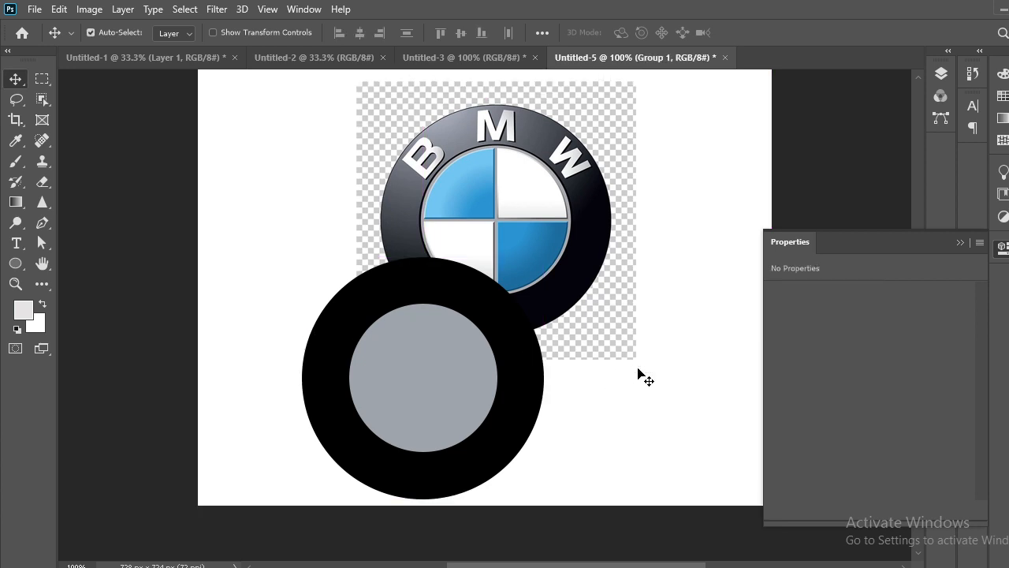
pyautogui.click(941, 74)
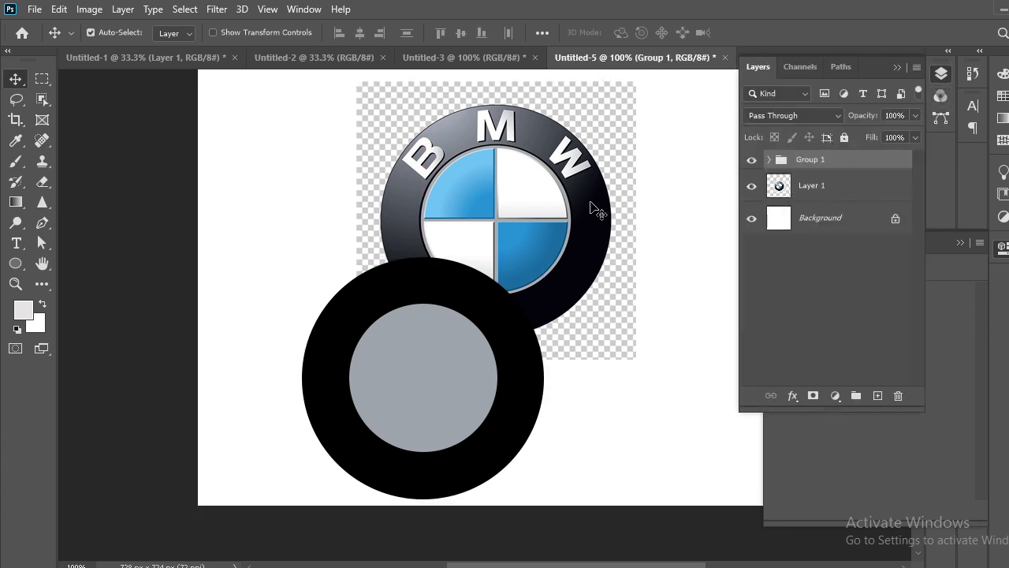
# Move the BMW logo up to the canvas's top edge, at about X 203 px, Y -15 px, clear of the circles
pyautogui.moveTo(590, 208); pyautogui.dragTo(593, 95)
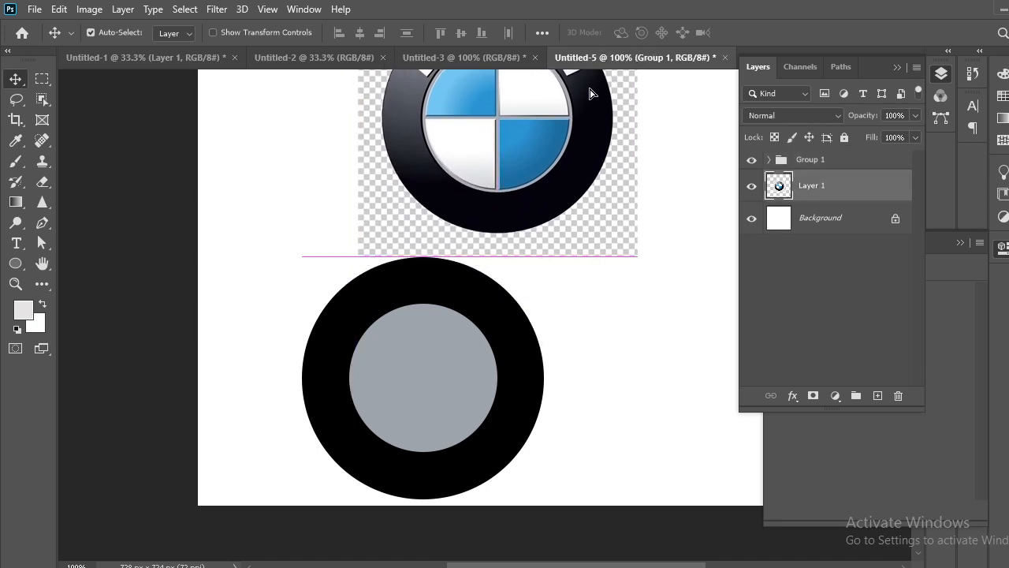
pyautogui.scroll(4, 631, 275)
pyautogui.moveTo(591, 278); pyautogui.dragTo(574, 229)
pyautogui.scroll(-1, 720, 279)
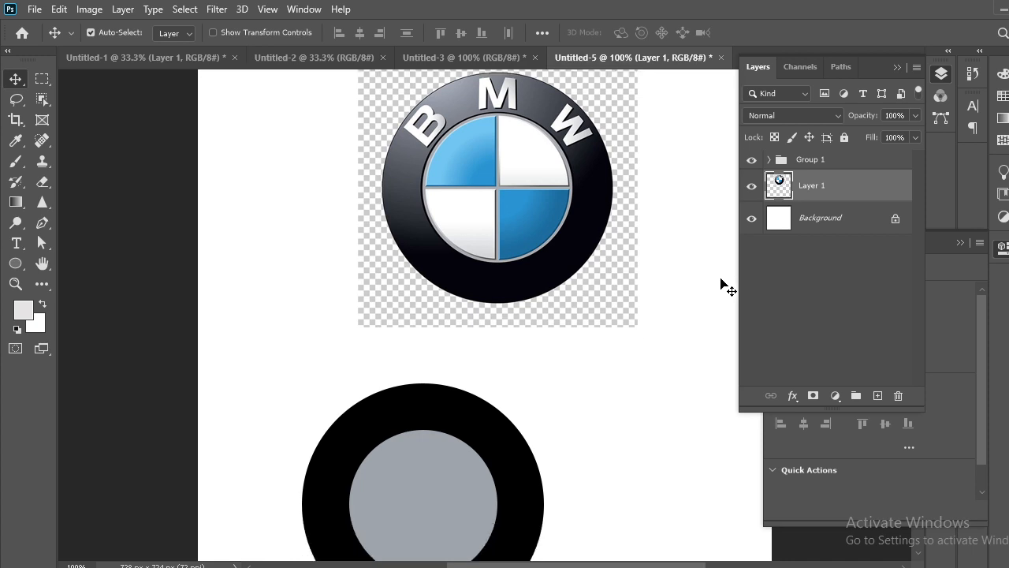
pyautogui.scroll(-1, 579, 369)
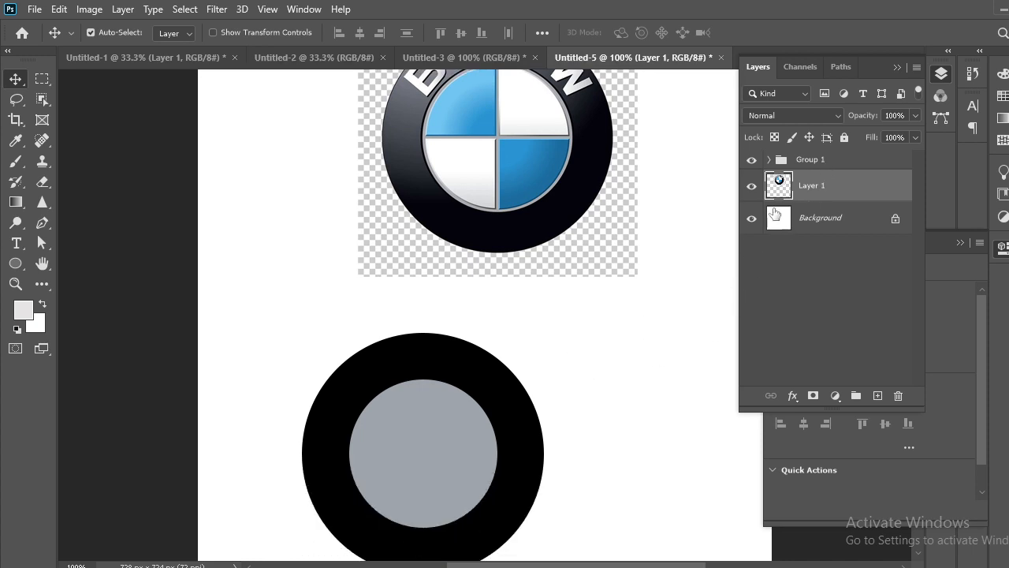
# Move the black and grey circles together so they sit directly below the reference logo
pyautogui.click(803, 160)
pyautogui.moveTo(495, 430); pyautogui.dragTo(533, 431)
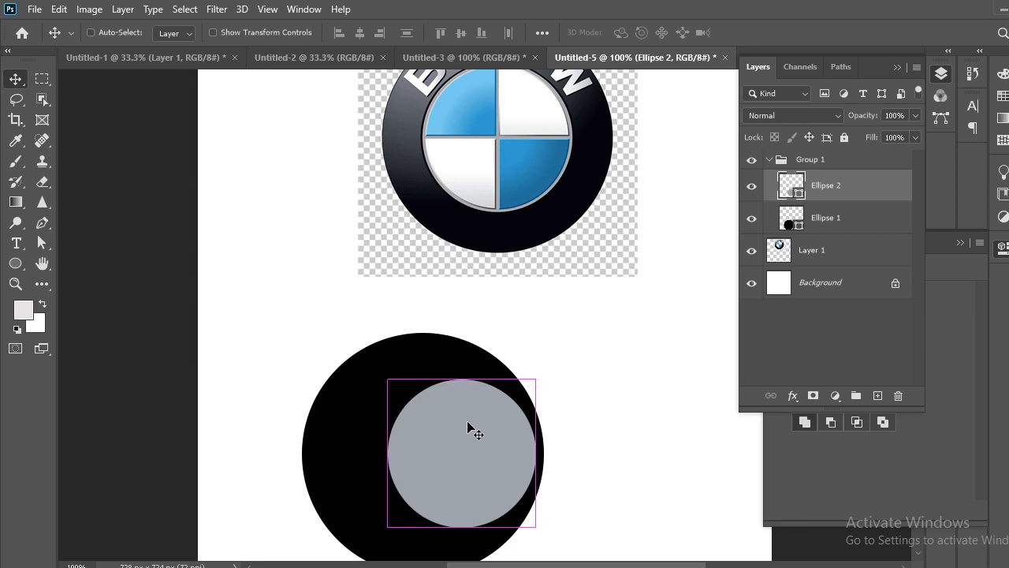
pyautogui.hotkey('ctrl', 'z')
pyautogui.moveTo(591, 483); pyautogui.dragTo(265, 350)
pyautogui.moveTo(408, 457); pyautogui.dragTo(482, 447)
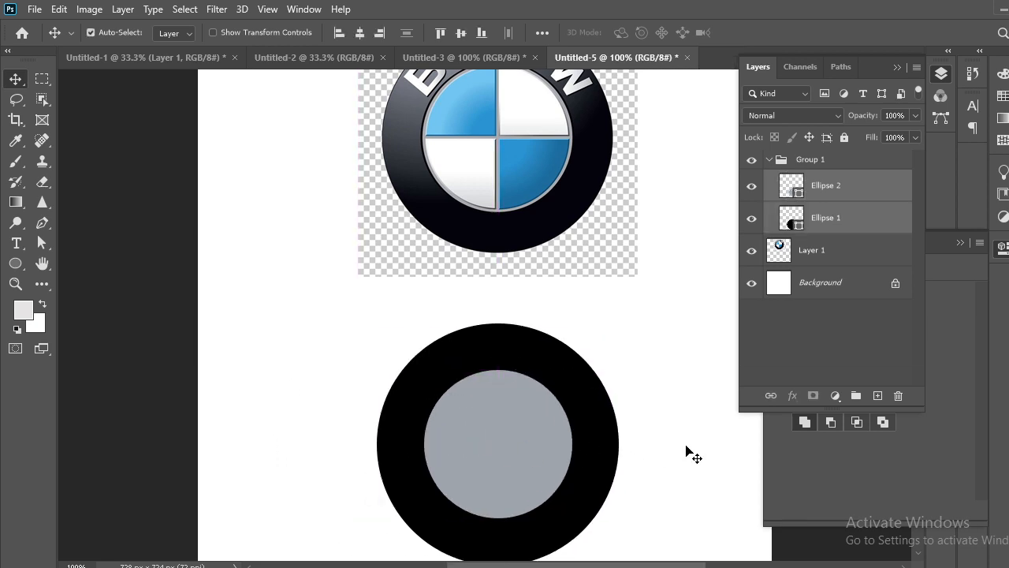
pyautogui.scroll(-1, 685, 455)
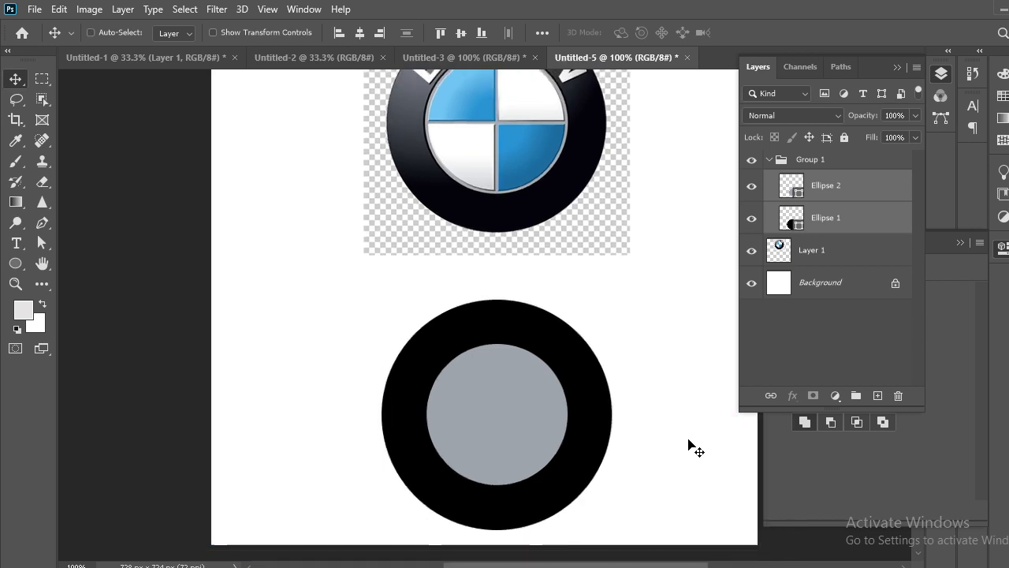
pyautogui.scroll(-1, 688, 446)
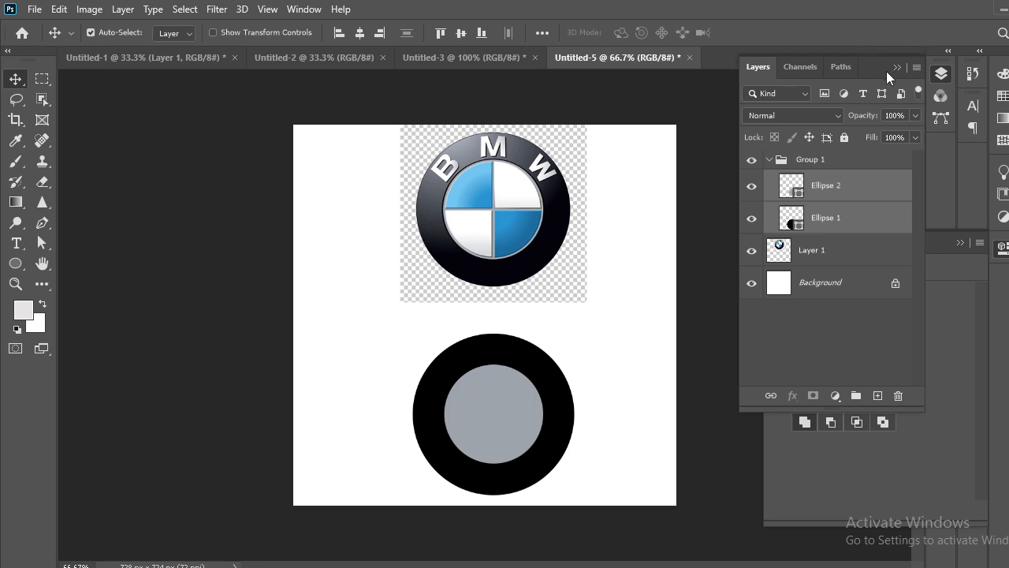
# Collapse the circles' group and add a new empty layer above it
pyautogui.click(778, 162)
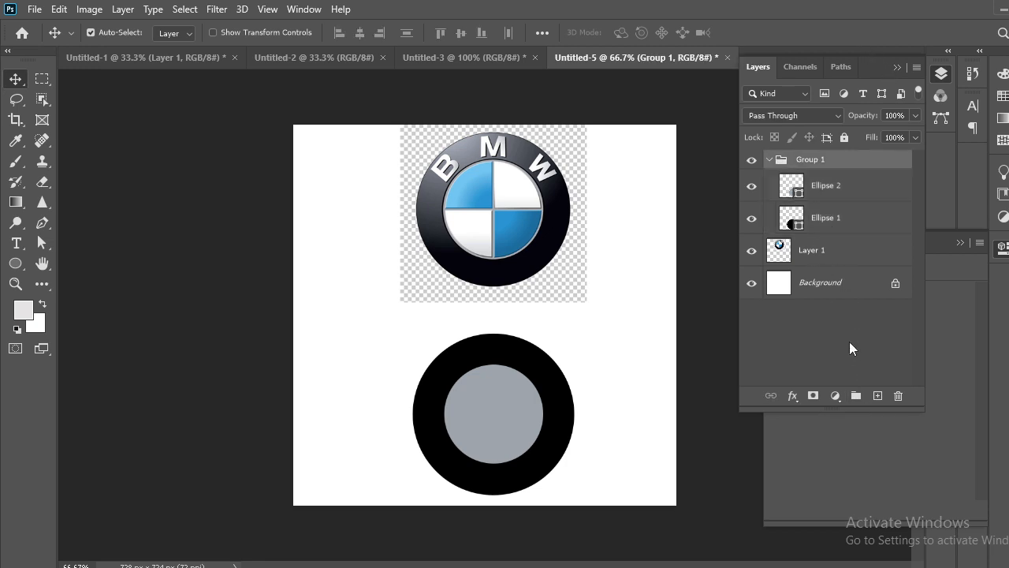
pyautogui.click(769, 161)
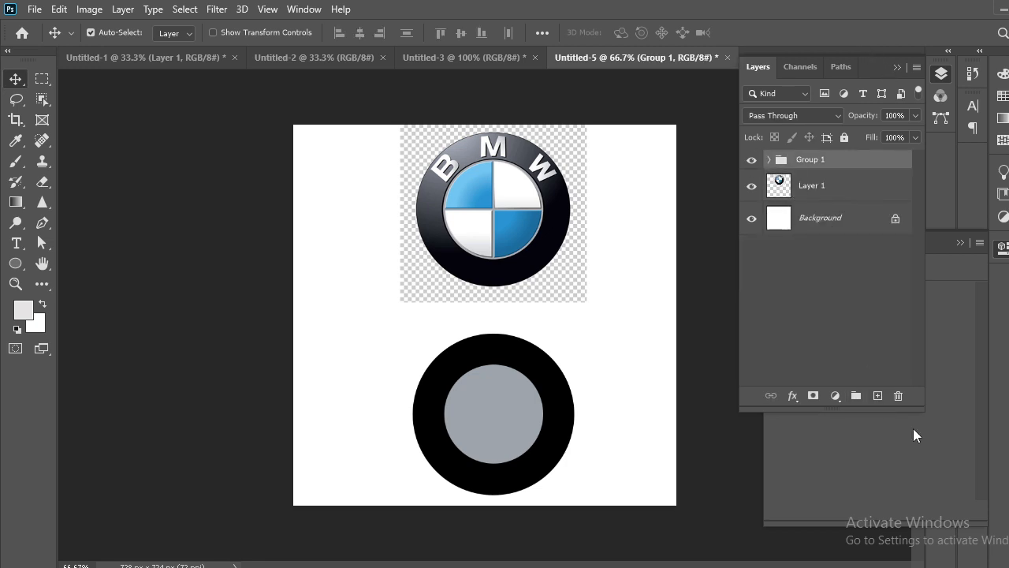
pyautogui.click(878, 395)
pyautogui.click(894, 68)
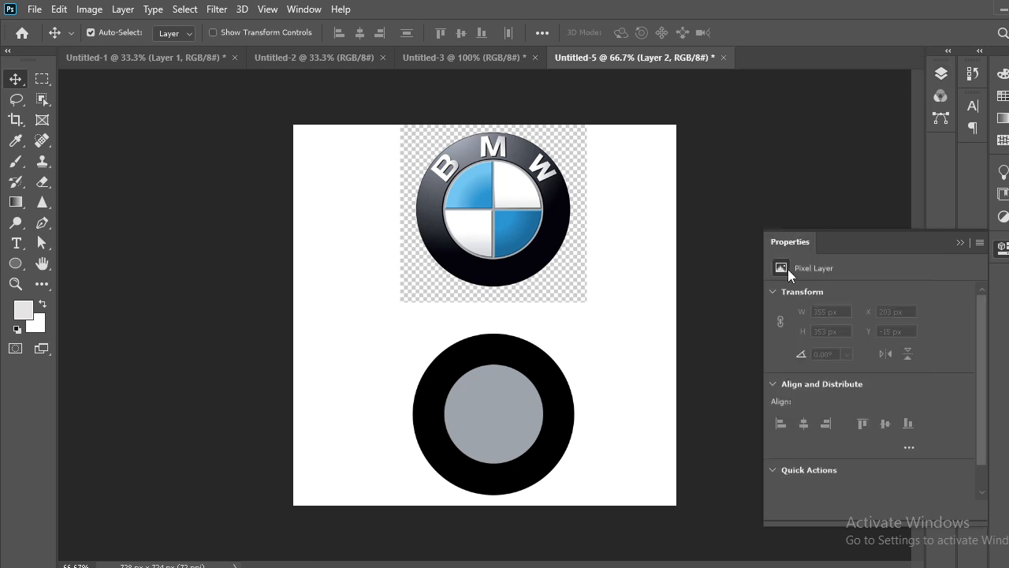
# Choose the Pen tool in Shape mode and set its fill to none for tracing the logo's inner disc
pyautogui.hotkey('ctrl', '+')
pyautogui.hotkey('ctrl', '+')
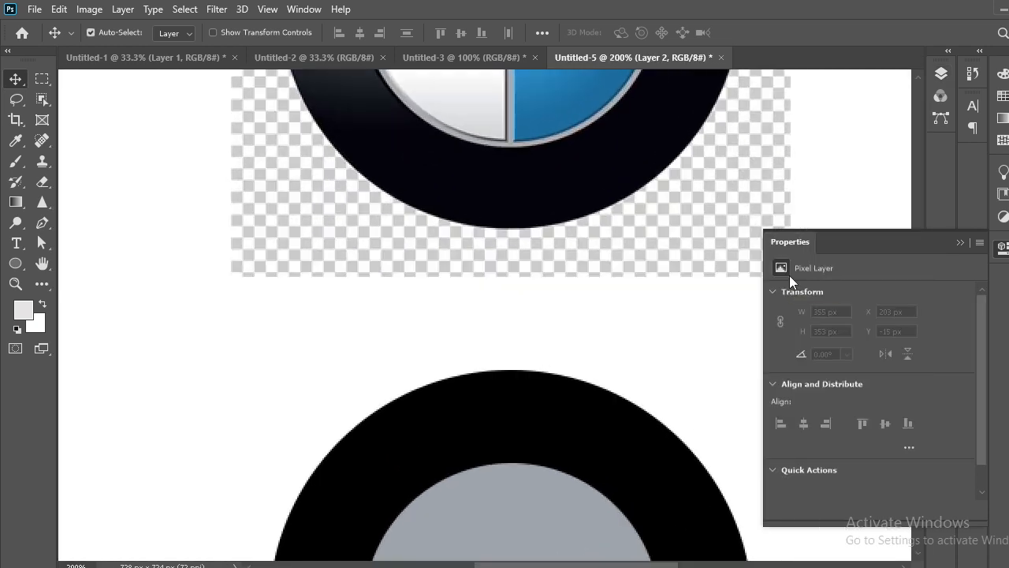
pyautogui.scroll(6, 781, 158)
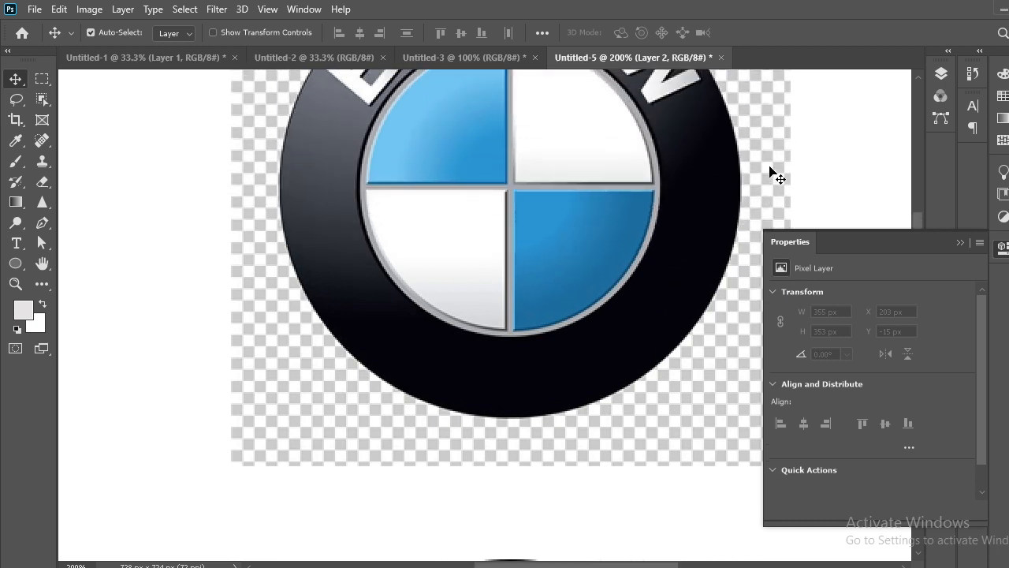
pyautogui.scroll(1, 780, 162)
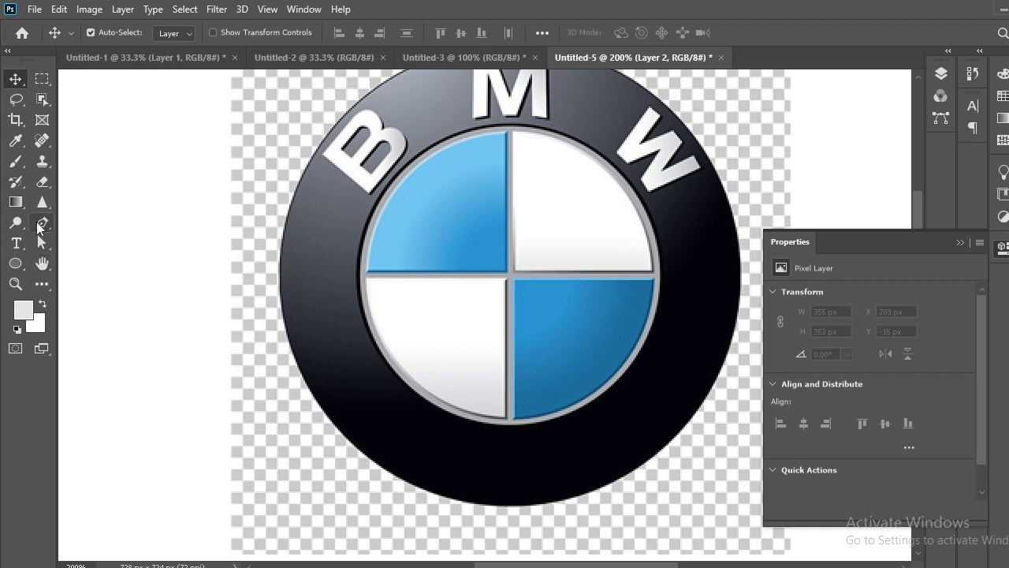
pyautogui.click(43, 225)
pyautogui.click(95, 222)
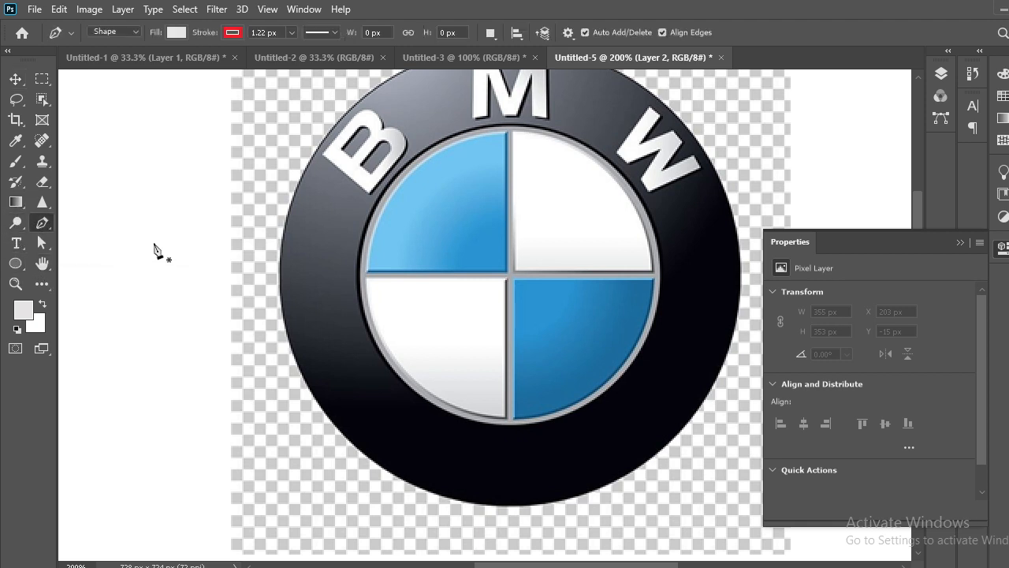
pyautogui.hotkey('ctrl', '+')
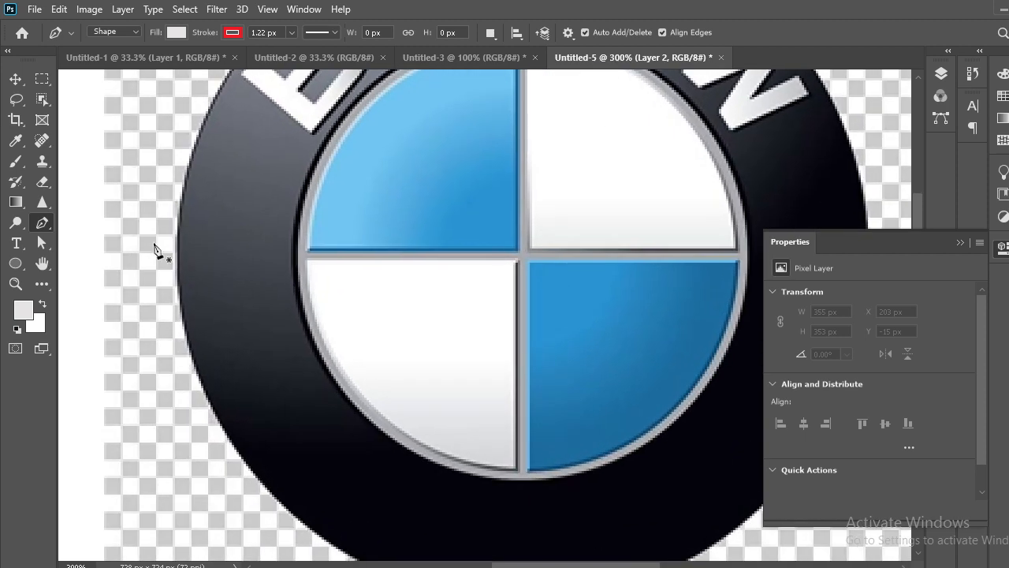
pyautogui.scroll(2, 156, 246)
pyautogui.click(174, 33)
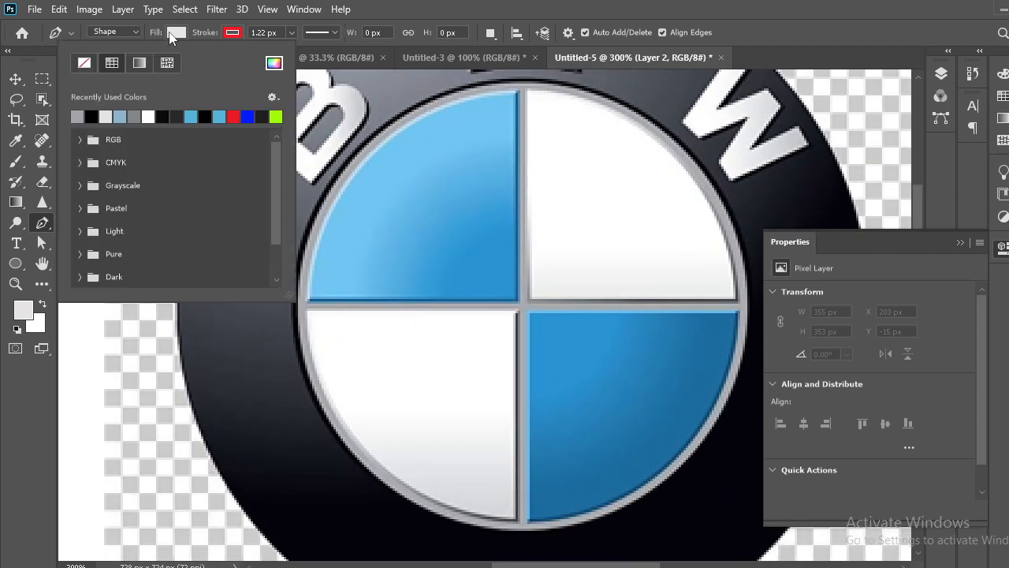
pyautogui.click(83, 63)
pyautogui.click(450, 8)
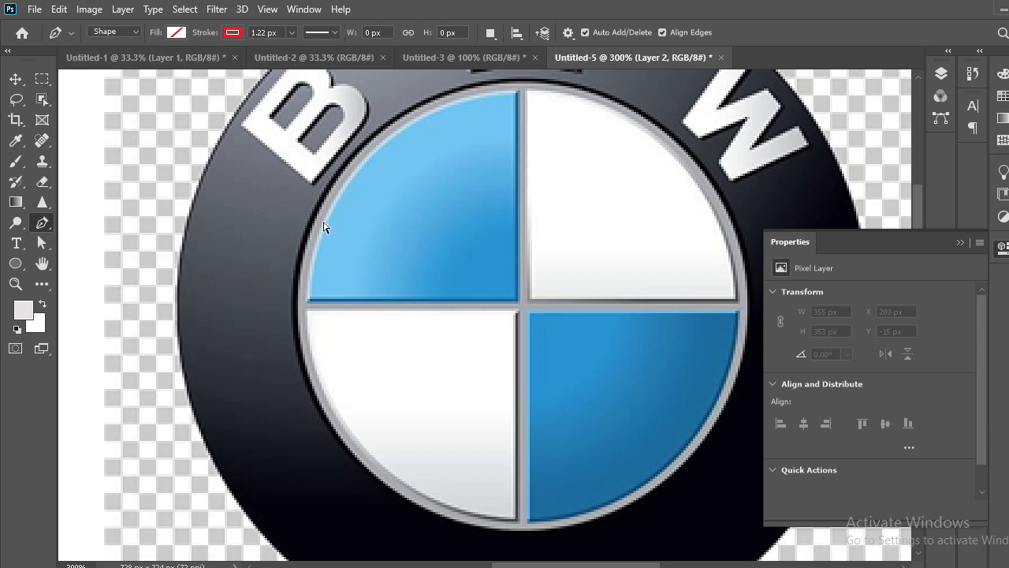
# Trace the logo's upper-left blue quadrant as a closed shape with a curved outer edge, about 89 by 88 px
pyautogui.hotkey('ctrl', '+')
pyautogui.scroll(2, 326, 229)
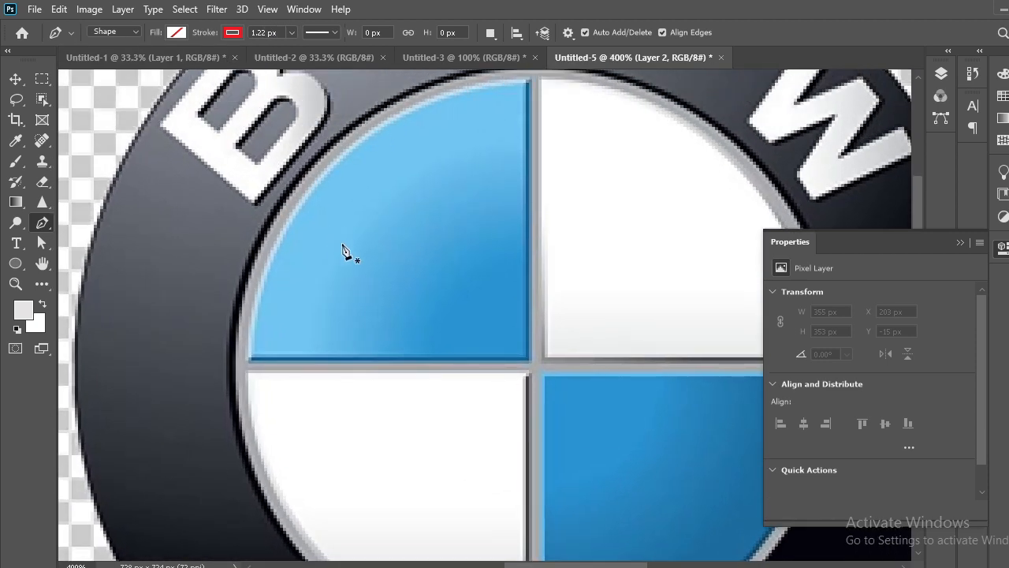
pyautogui.click(530, 89)
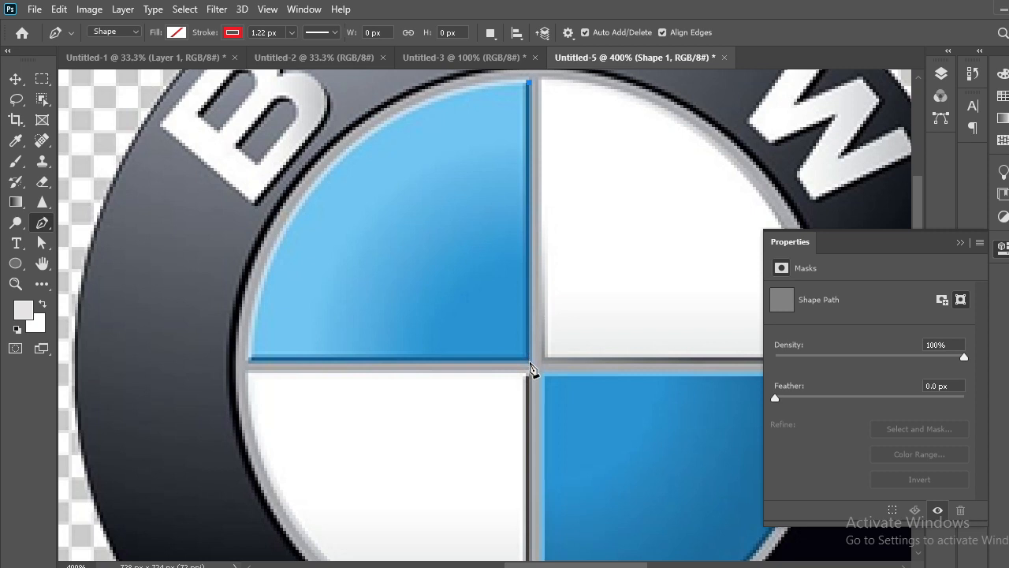
pyautogui.click(530, 359)
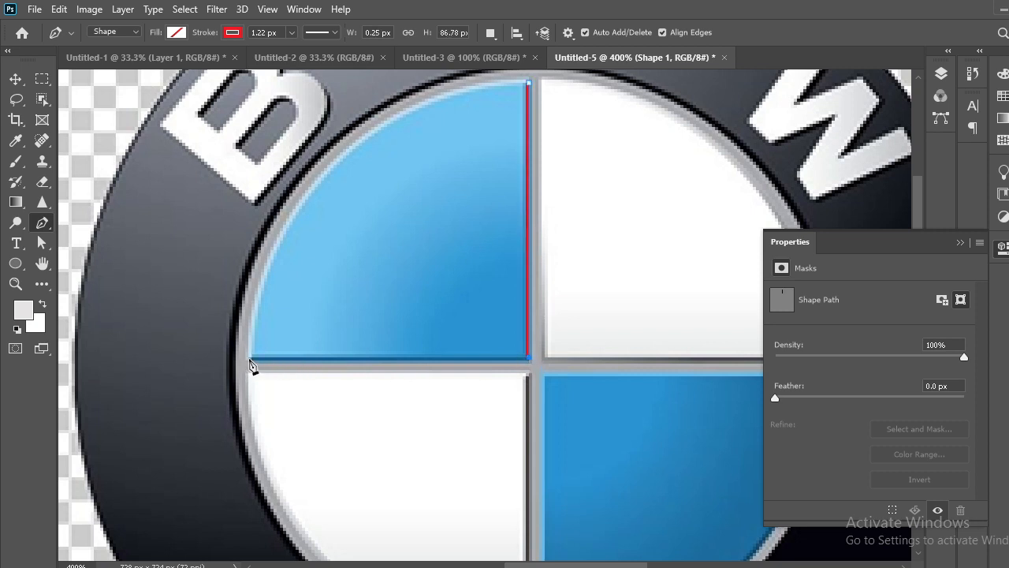
pyautogui.click(249, 360)
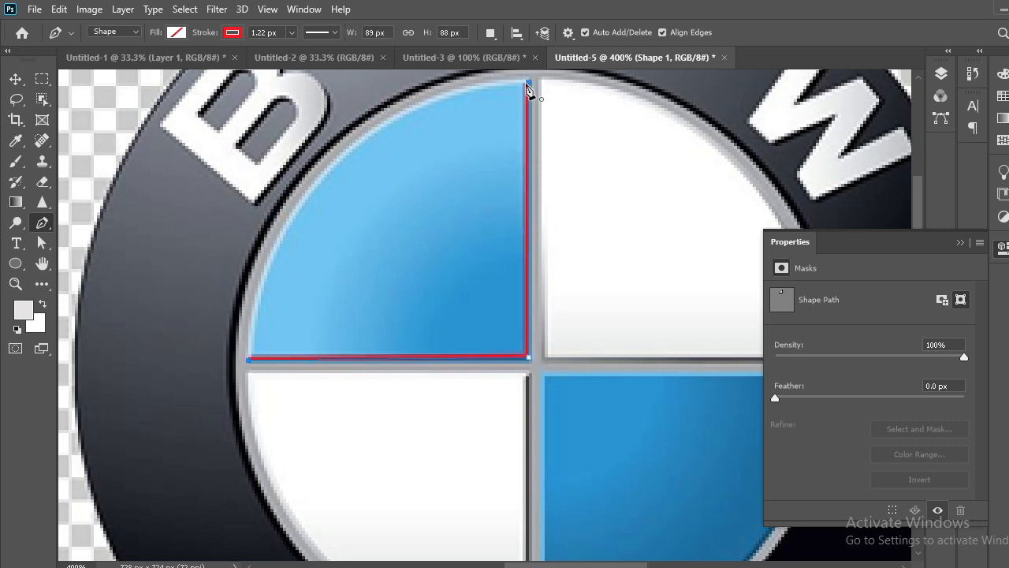
pyautogui.moveTo(530, 82)
pyautogui.mouseDown()
pyautogui.moveTo(637, 129)
pyautogui.moveTo(725, 94)
pyautogui.moveTo(759, 95)
pyautogui.moveTo(789, 68)
pyautogui.moveTo(828, 117)
pyautogui.moveTo(816, 128)
pyautogui.mouseUp()
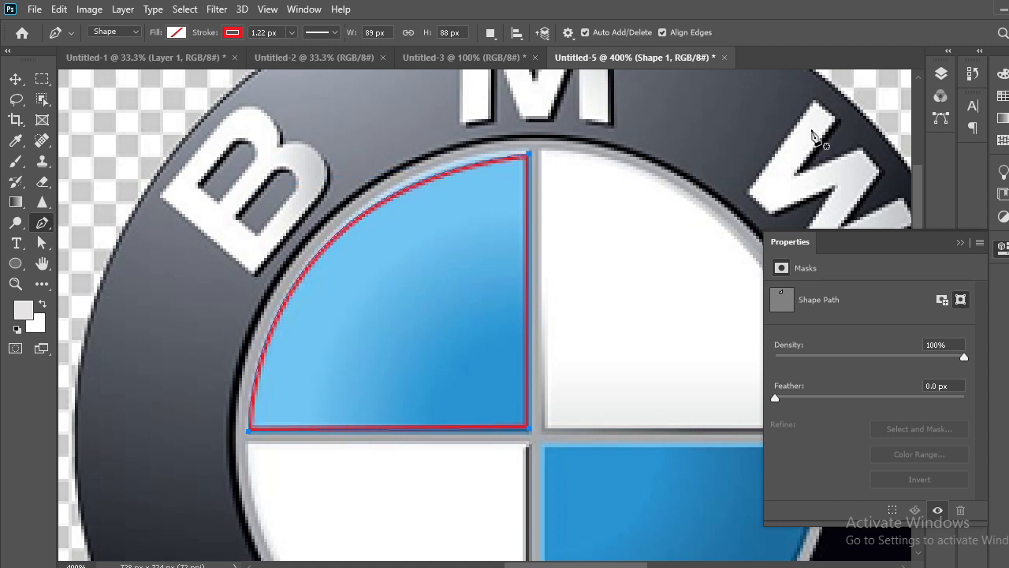
pyautogui.scroll(-2, 691, 181)
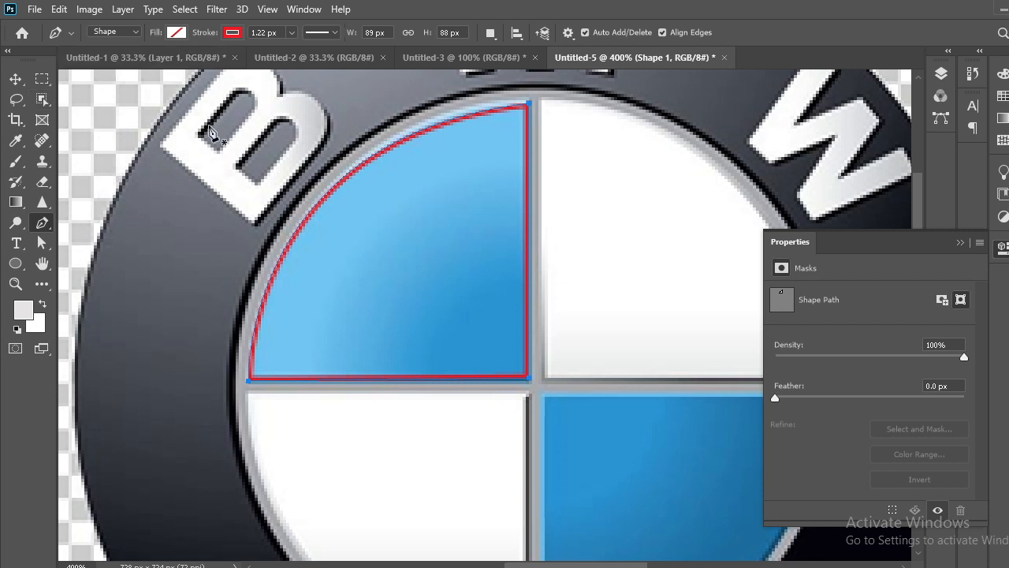
# Fill the quadrant shape with the light blue #71c5f1 sampled from the logo and remove its stroke
pyautogui.click(177, 33)
pyautogui.click(274, 64)
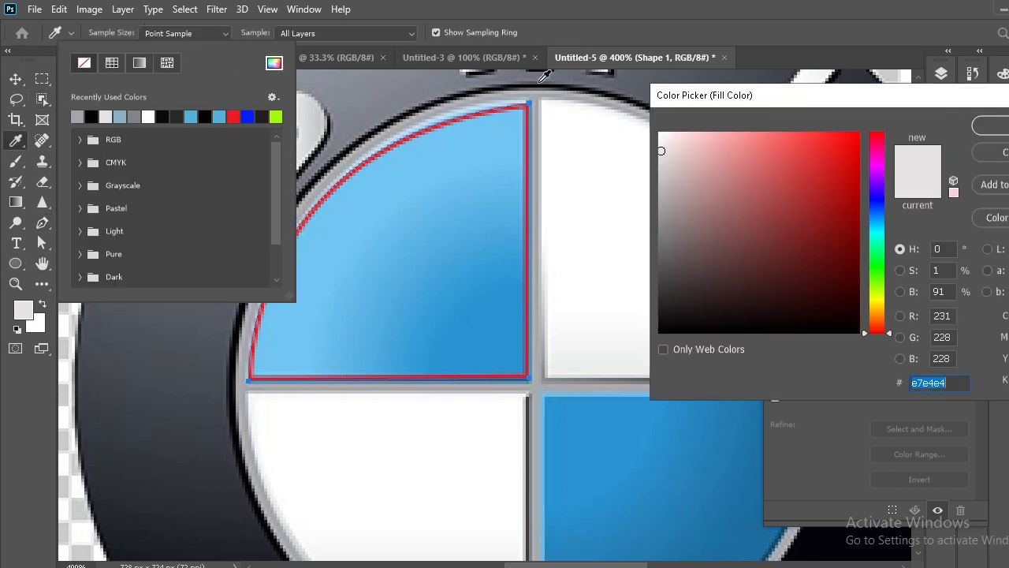
pyautogui.click(496, 156)
pyautogui.click(983, 127)
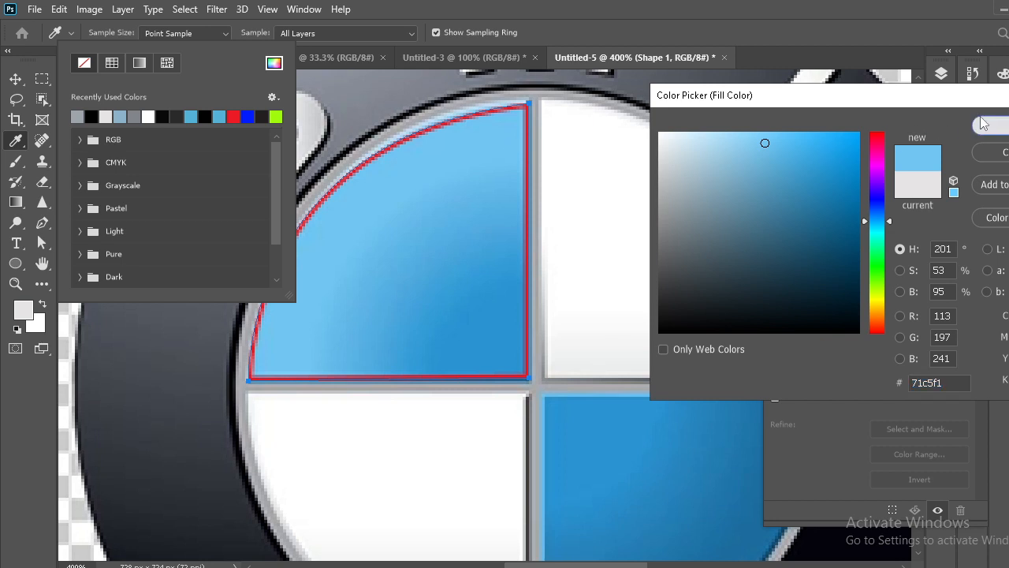
pyautogui.click(240, 35)
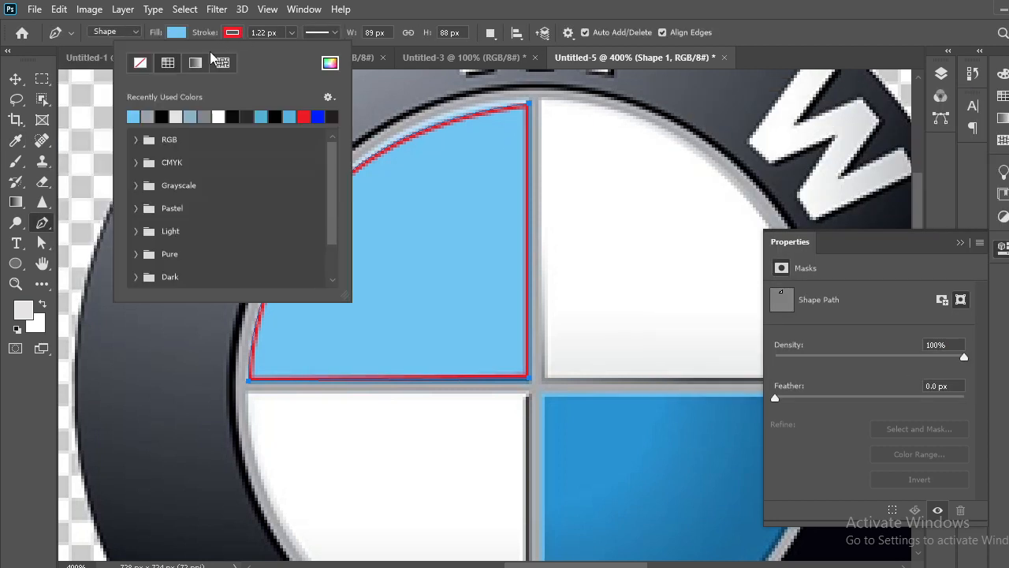
pyautogui.click(140, 66)
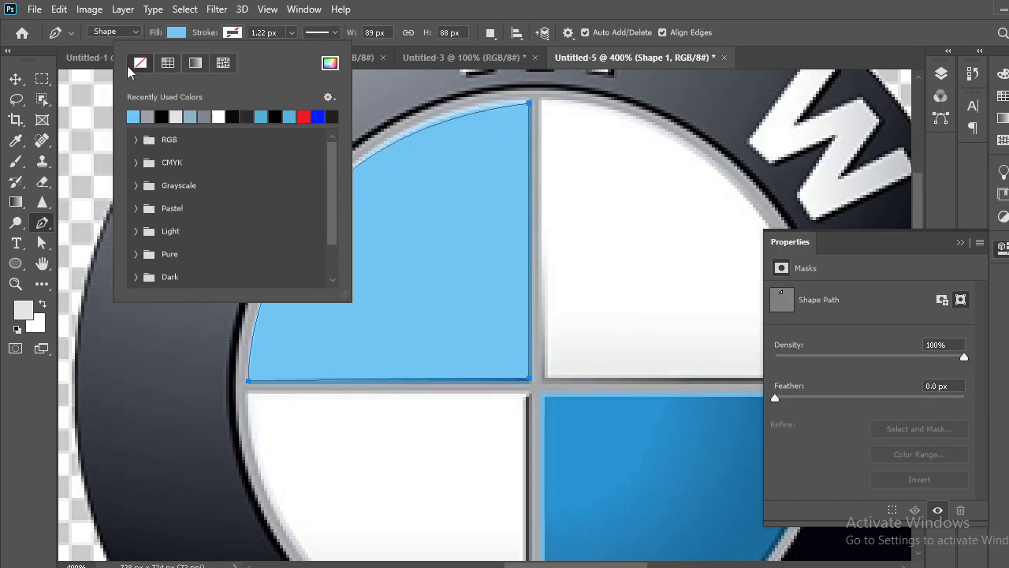
pyautogui.click(15, 78)
pyautogui.scroll(-4, 315, 213)
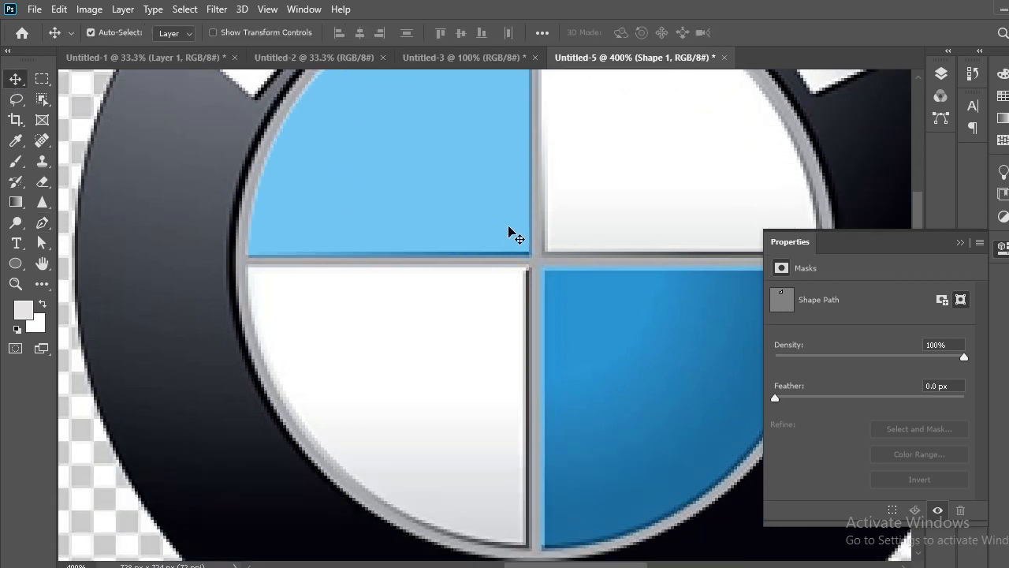
# Trace the logo's lower-right blue quadrant with the Pen tool as a closed light blue shape with a curved outer edge, about 89 by 87 px
pyautogui.moveTo(601, 260); pyautogui.dragTo(480, 180)
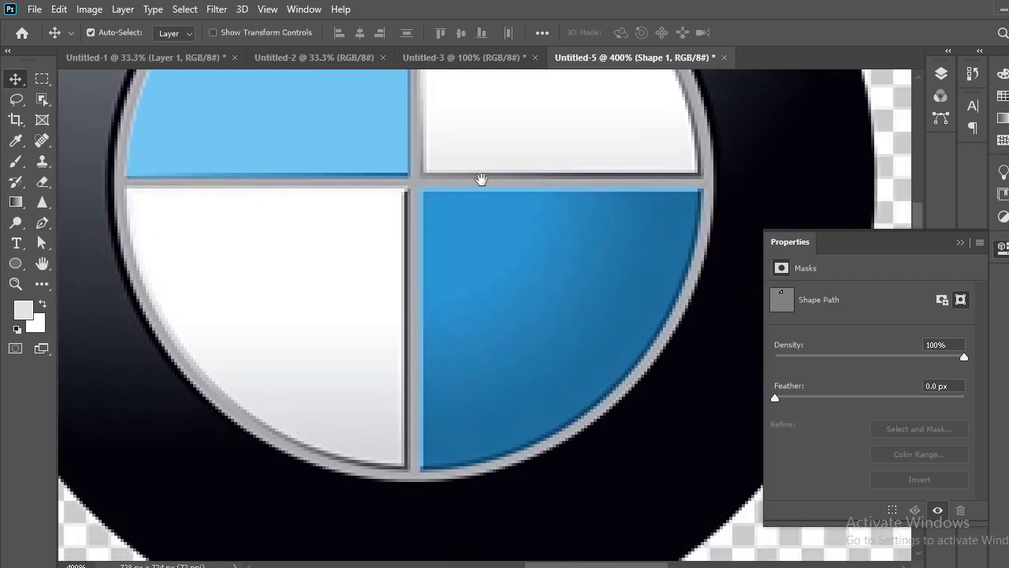
pyautogui.click(43, 223)
pyautogui.click(419, 190)
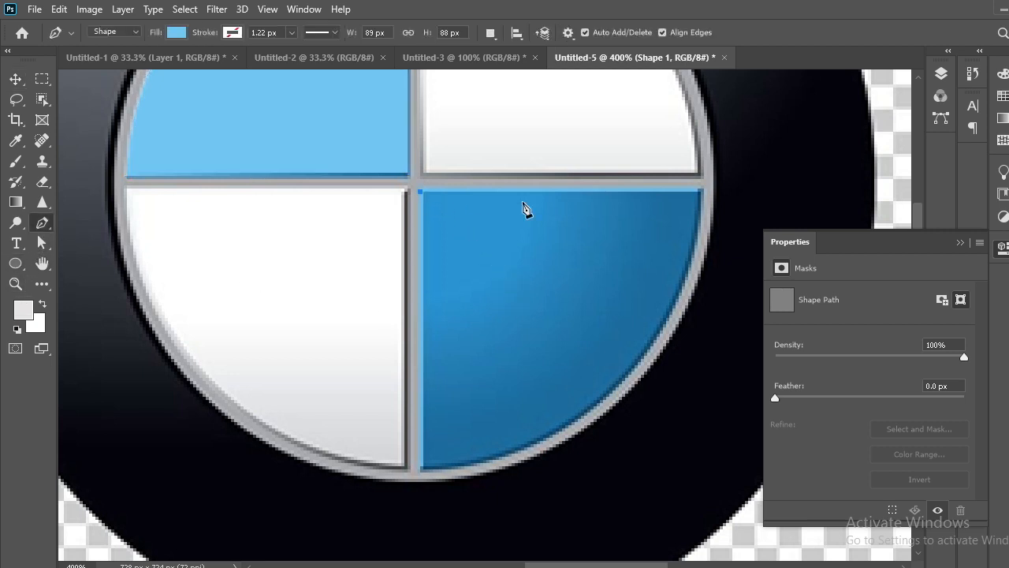
pyautogui.click(702, 192)
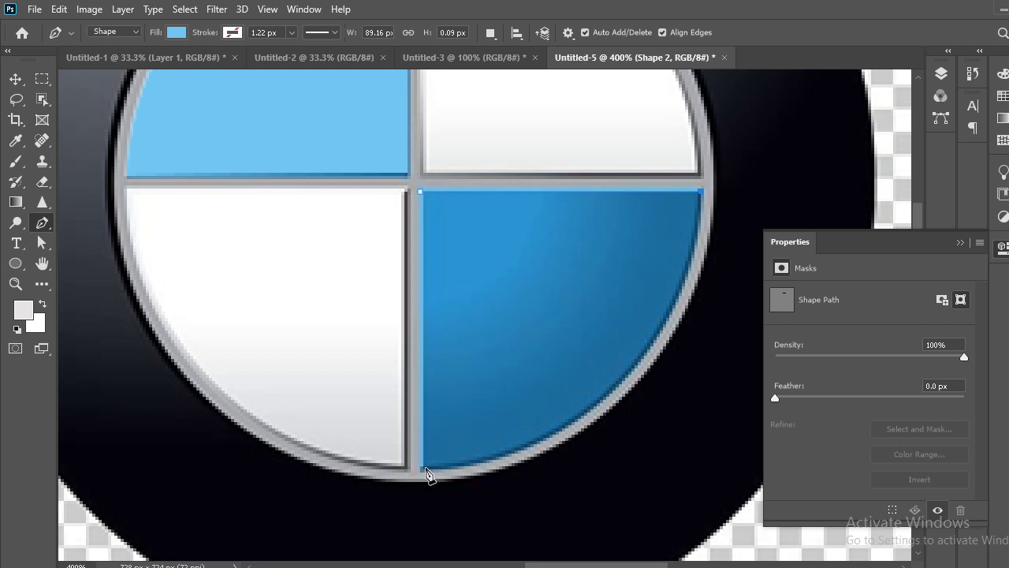
pyautogui.moveTo(423, 467); pyautogui.dragTo(171, 509)
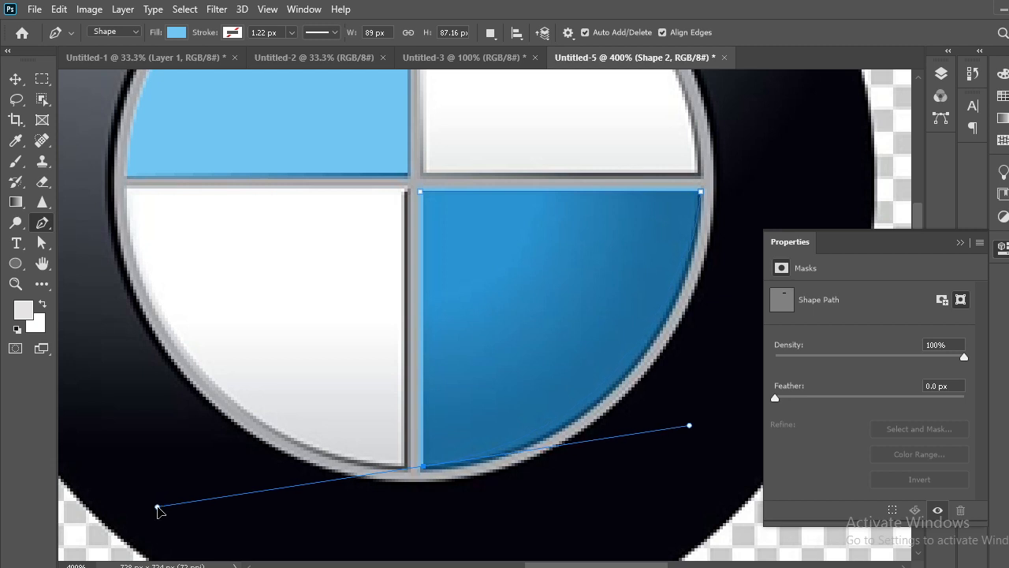
pyautogui.moveTo(160, 509); pyautogui.dragTo(416, 471)
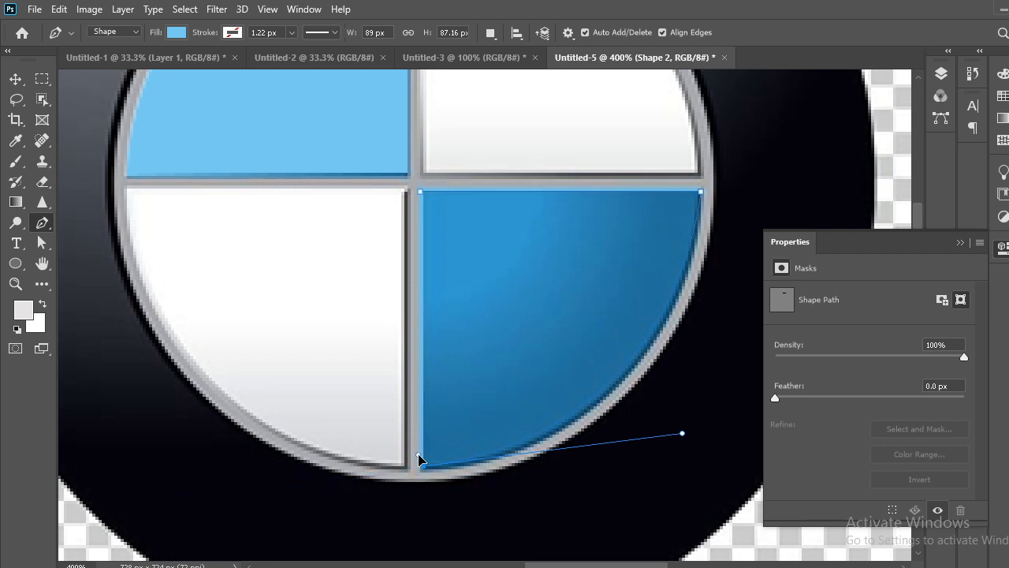
pyautogui.moveTo(418, 456); pyautogui.dragTo(418, 452)
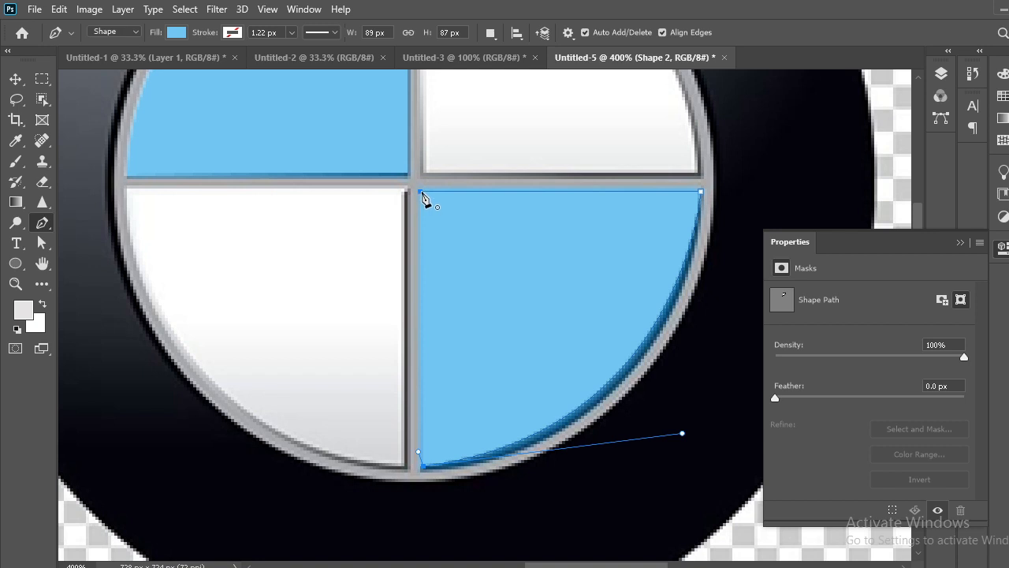
pyautogui.click(421, 192)
pyautogui.click(16, 79)
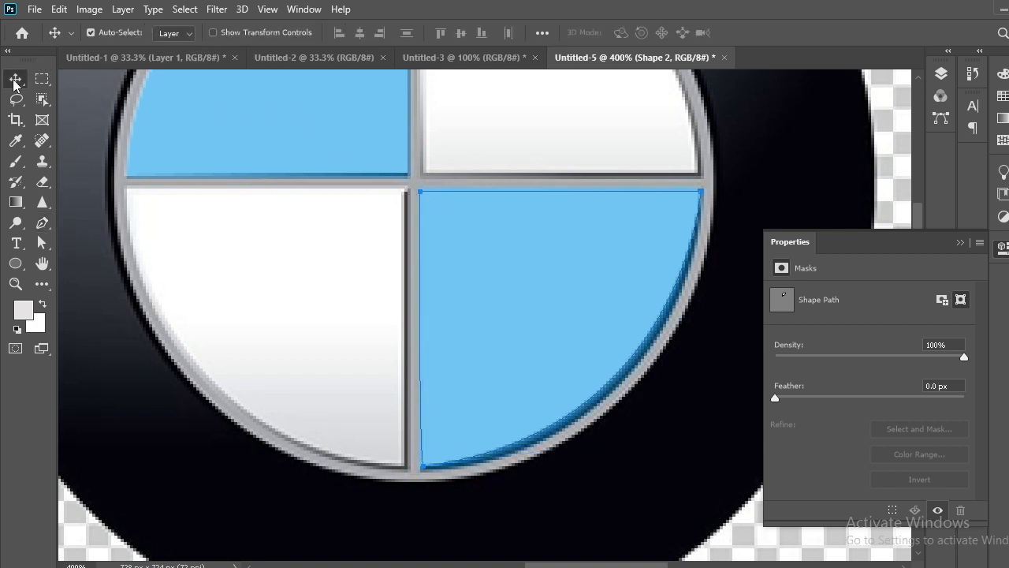
# Start tracing the logo's lower-left white quadrant with the Pen tool, drawing its straight upper edge about 88 px long
pyautogui.scroll(2, 513, 311)
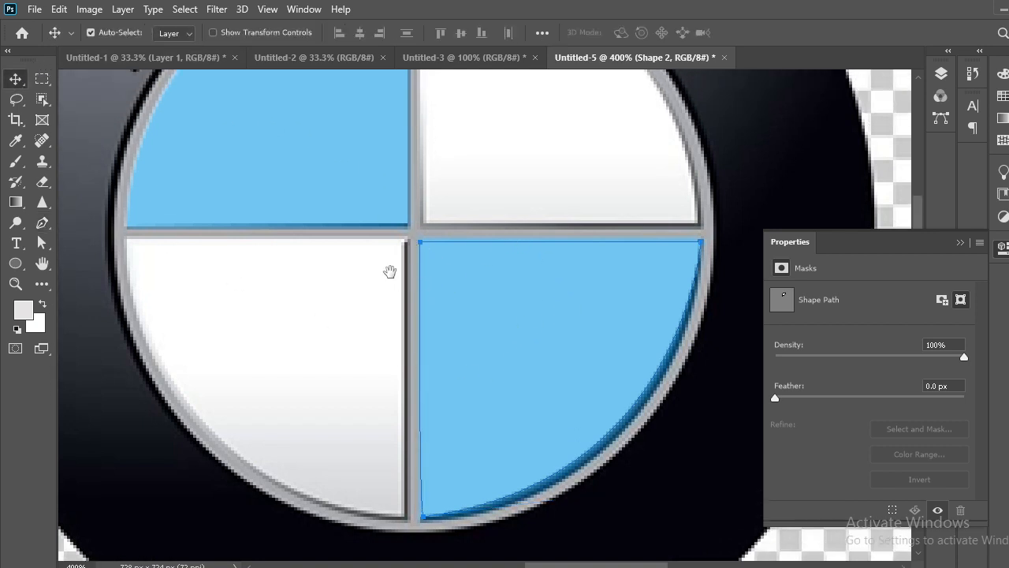
pyautogui.moveTo(389, 273); pyautogui.dragTo(536, 308)
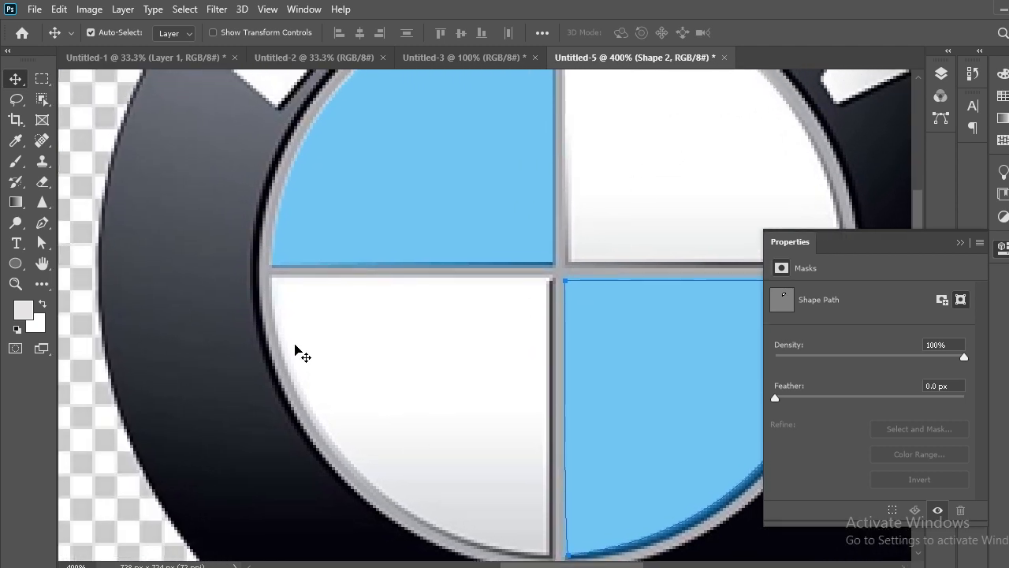
pyautogui.click(42, 223)
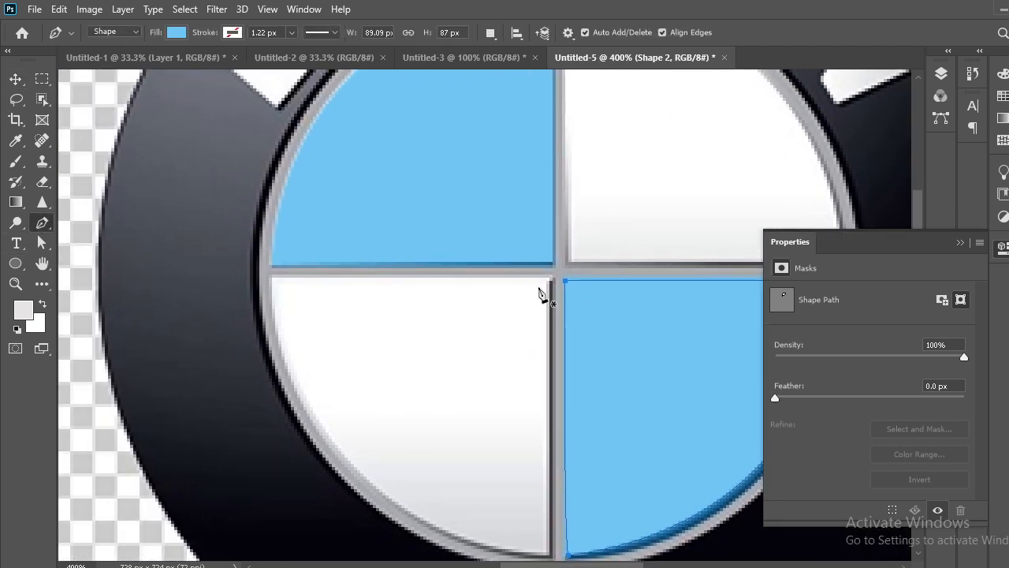
pyautogui.click(549, 277)
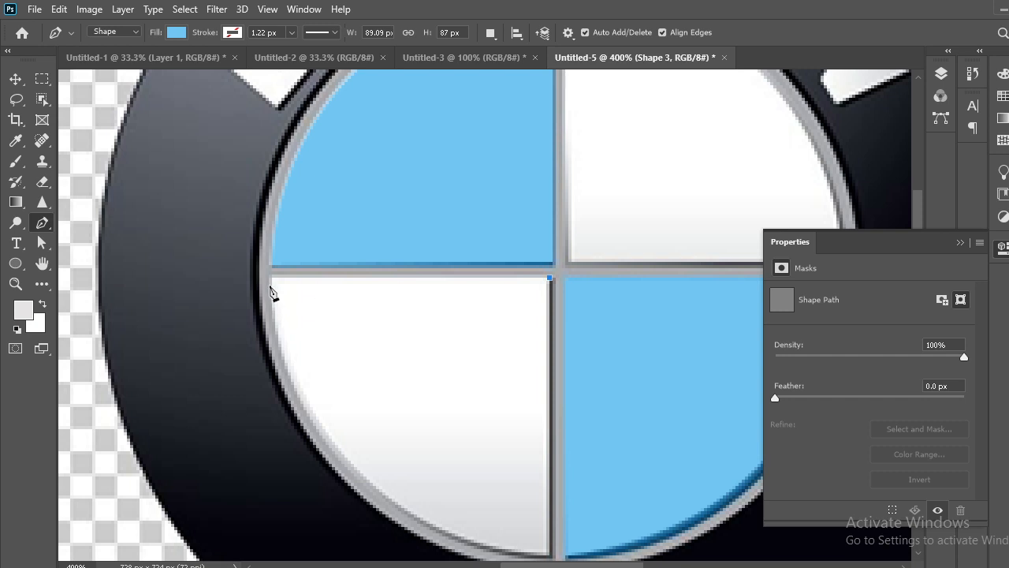
pyautogui.click(272, 277)
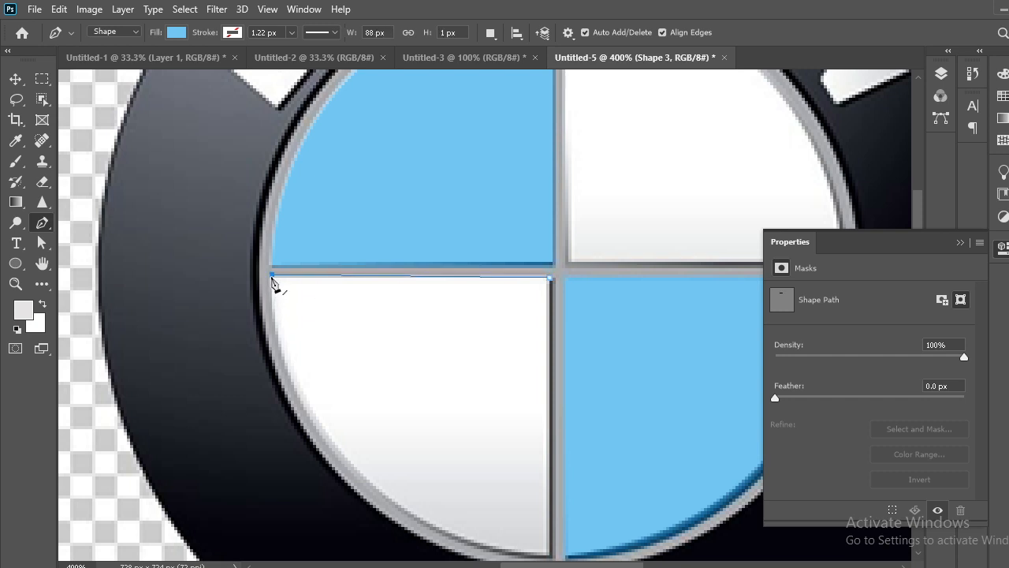
pyautogui.scroll(-1, 582, 452)
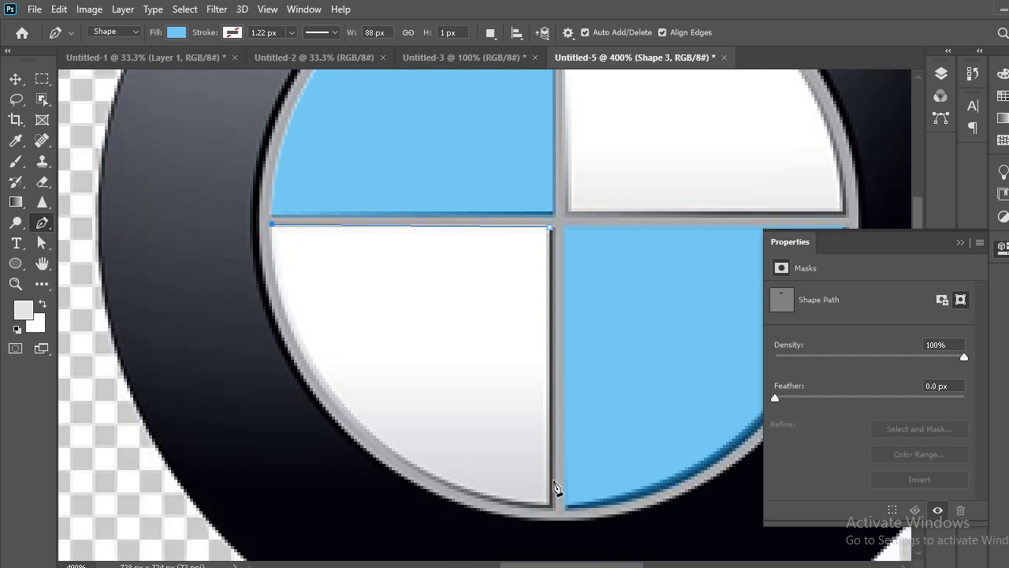
pyautogui.moveTo(550, 507); pyautogui.dragTo(666, 394)
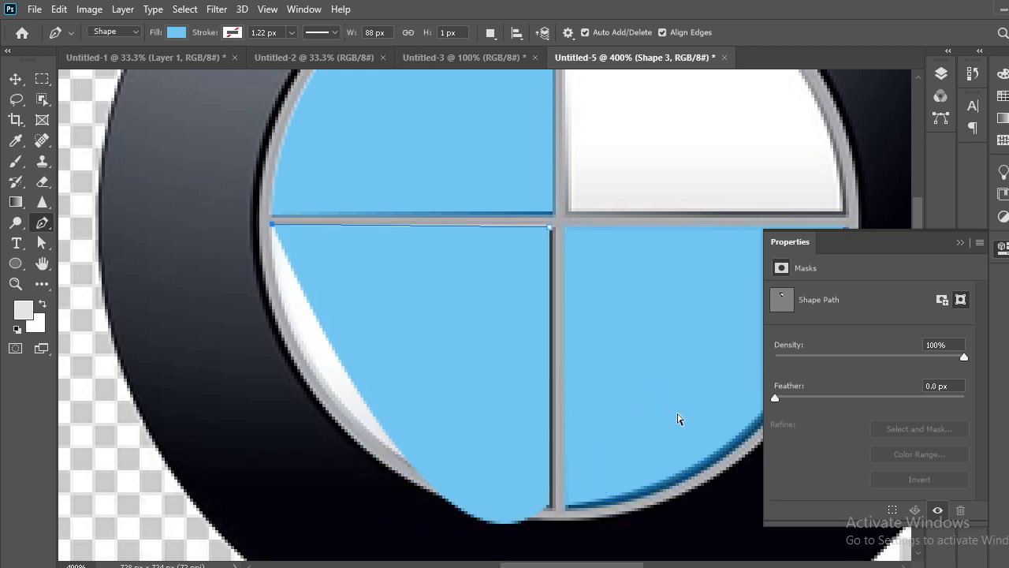
pyautogui.hotkey('ctrl', 'z')
pyautogui.moveTo(548, 504); pyautogui.dragTo(711, 290)
pyautogui.hotkey('ctrl', 'z')
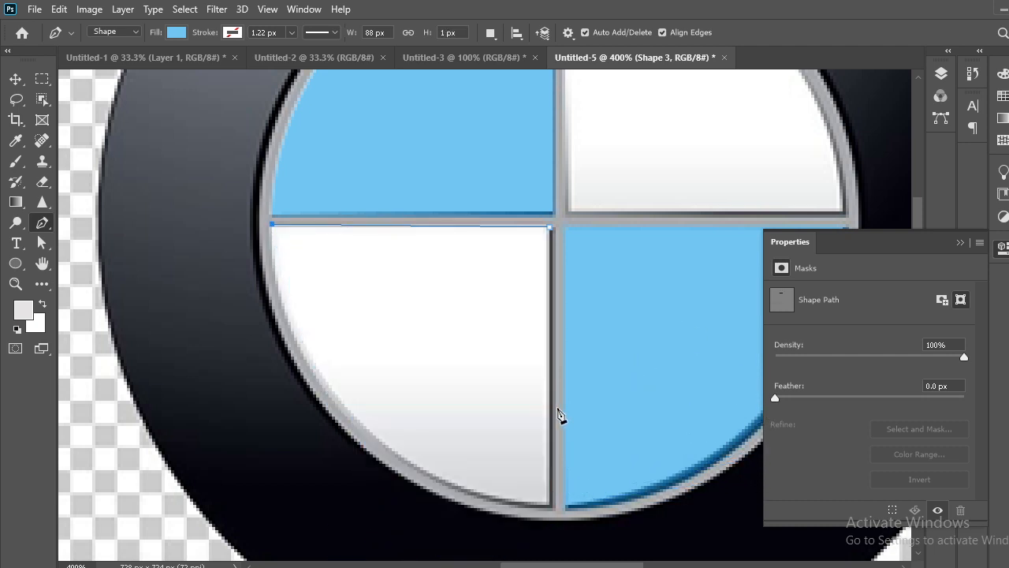
# Close the lower-left quadrant shape with a curved outer edge, about 88 by 89 px, and fill it with white
pyautogui.moveTo(547, 505)
pyautogui.mouseDown()
pyautogui.moveTo(597, 496)
pyautogui.moveTo(681, 507)
pyautogui.moveTo(806, 550)
pyautogui.moveTo(826, 545)
pyautogui.moveTo(716, 545)
pyautogui.moveTo(626, 512)
pyautogui.moveTo(559, 505)
pyautogui.mouseUp()
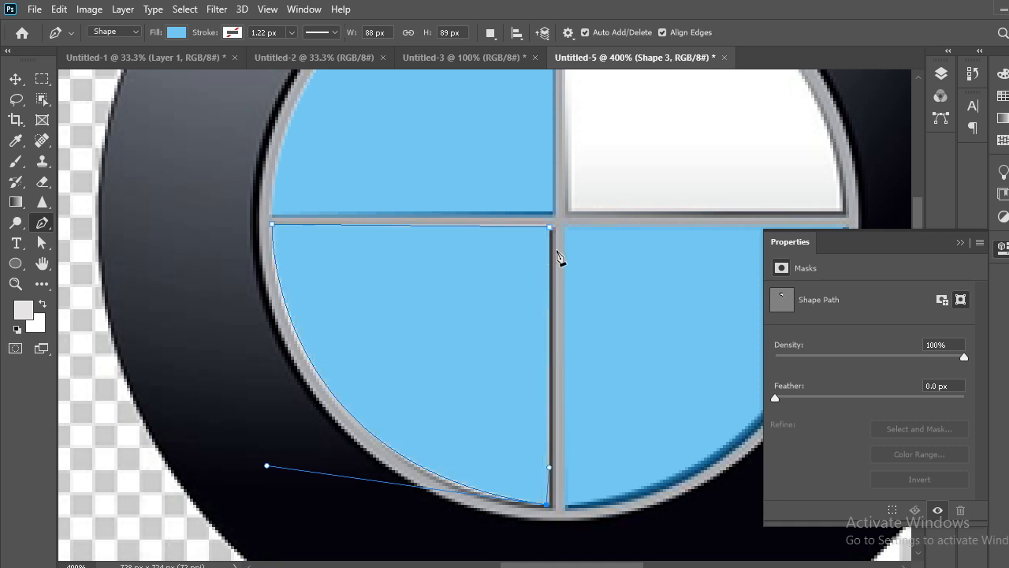
pyautogui.click(551, 229)
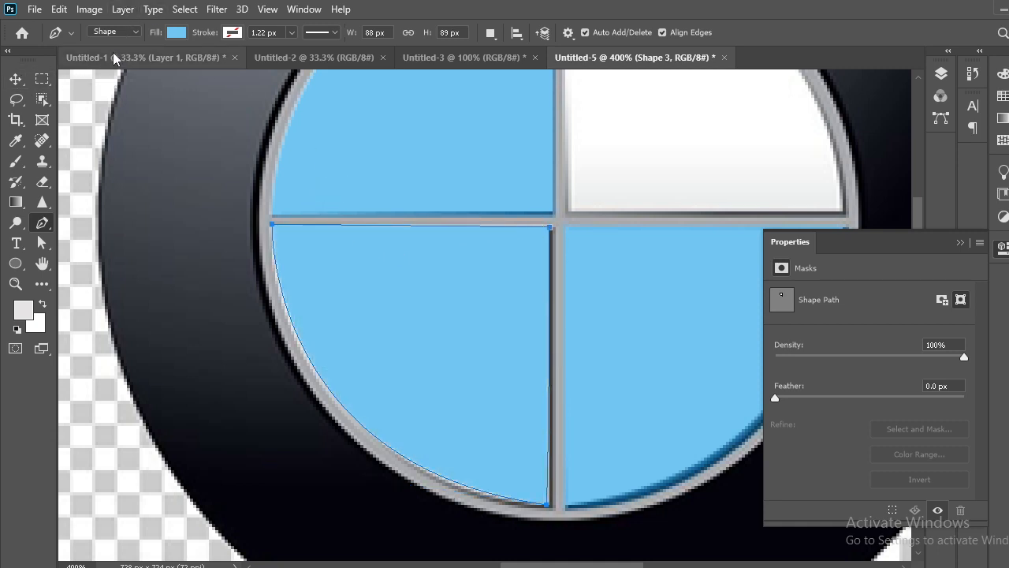
pyautogui.click(177, 32)
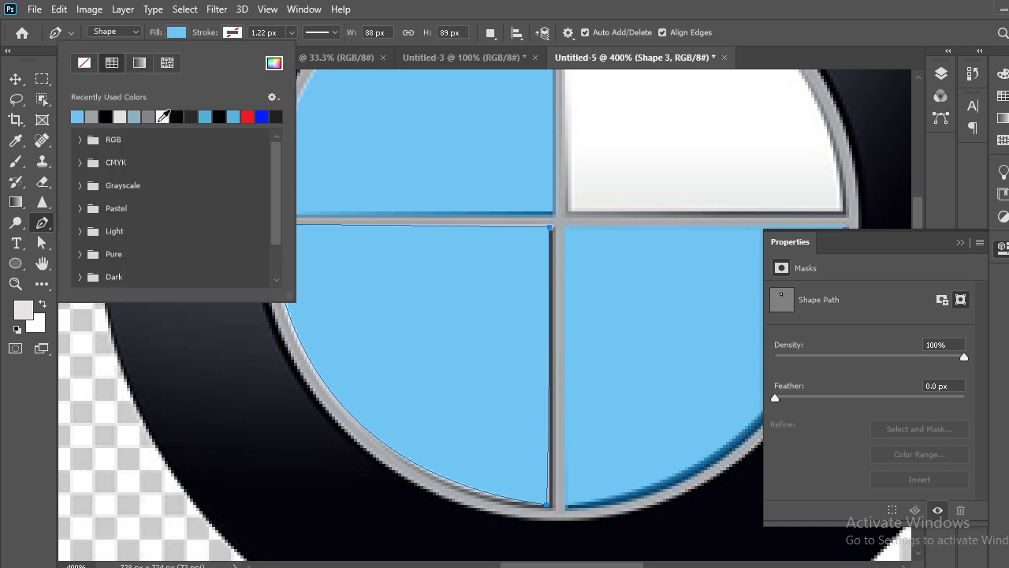
pyautogui.click(163, 116)
pyautogui.click(4, 78)
pyautogui.click(4, 79)
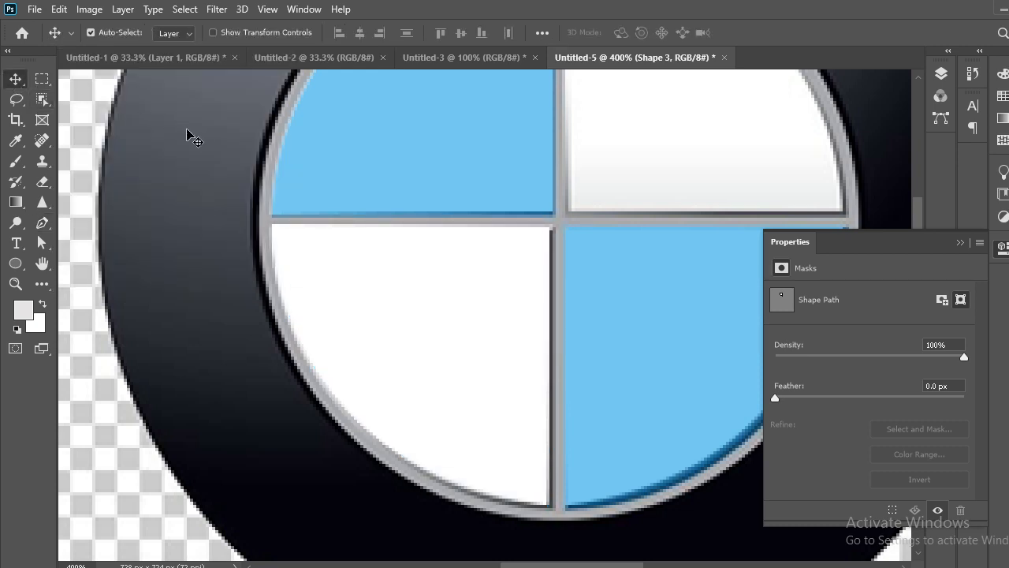
# Trace the logo's upper-right quadrant with the Pen tool as a closed white shape with a curved outer edge, about 88 by 88 px
pyautogui.click(41, 226)
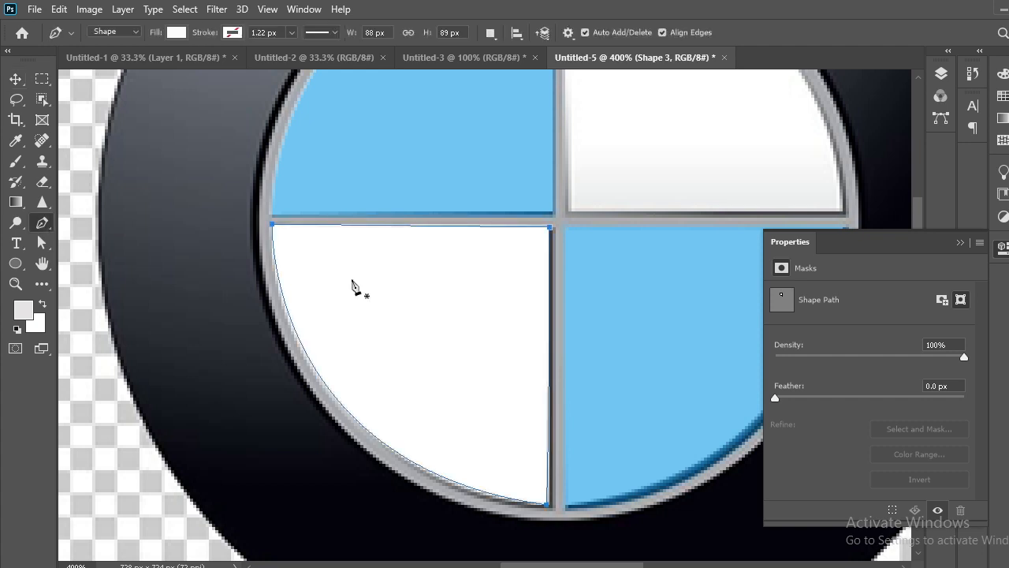
pyautogui.moveTo(581, 279); pyautogui.dragTo(489, 479)
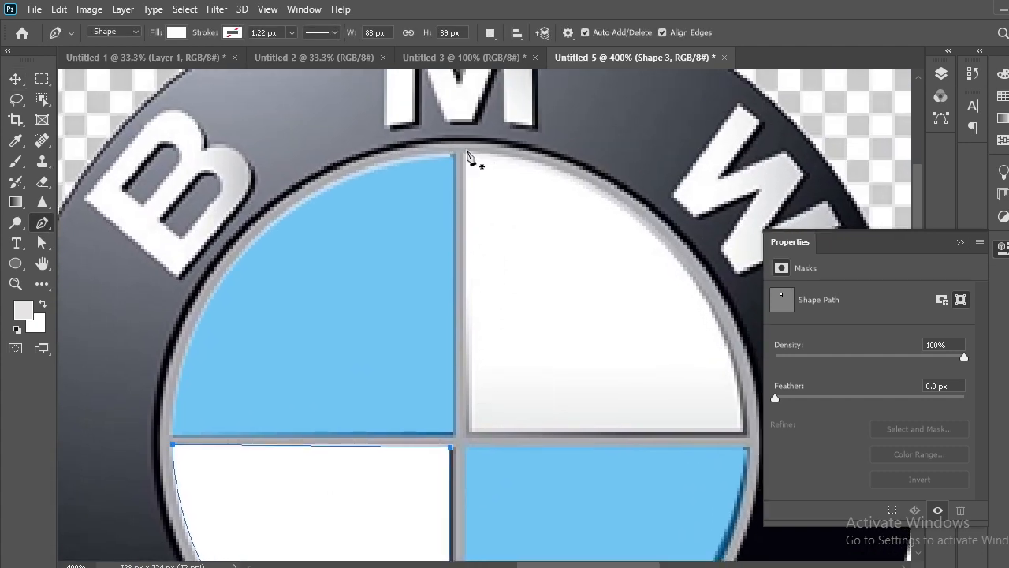
pyautogui.click(466, 155)
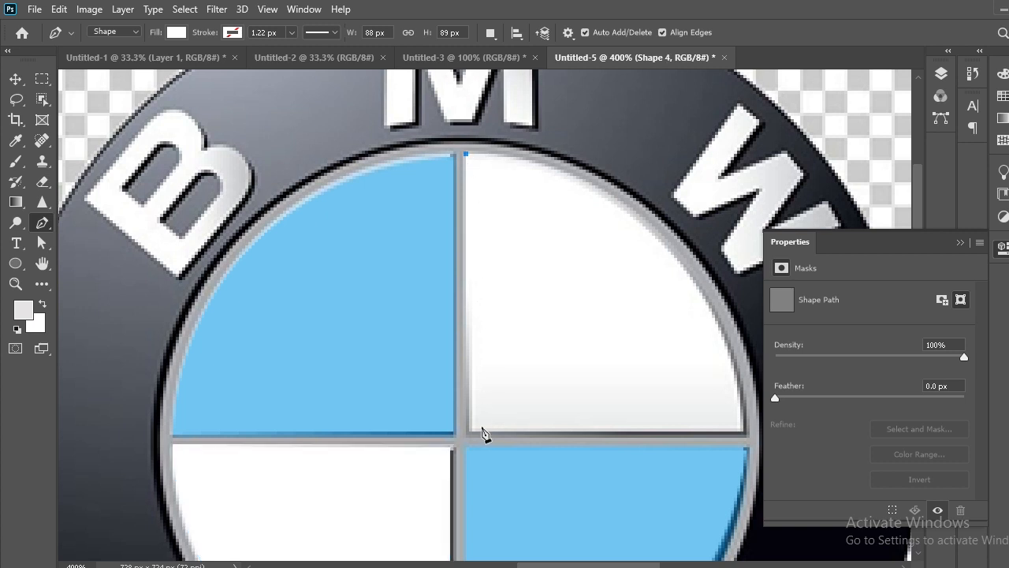
pyautogui.click(469, 431)
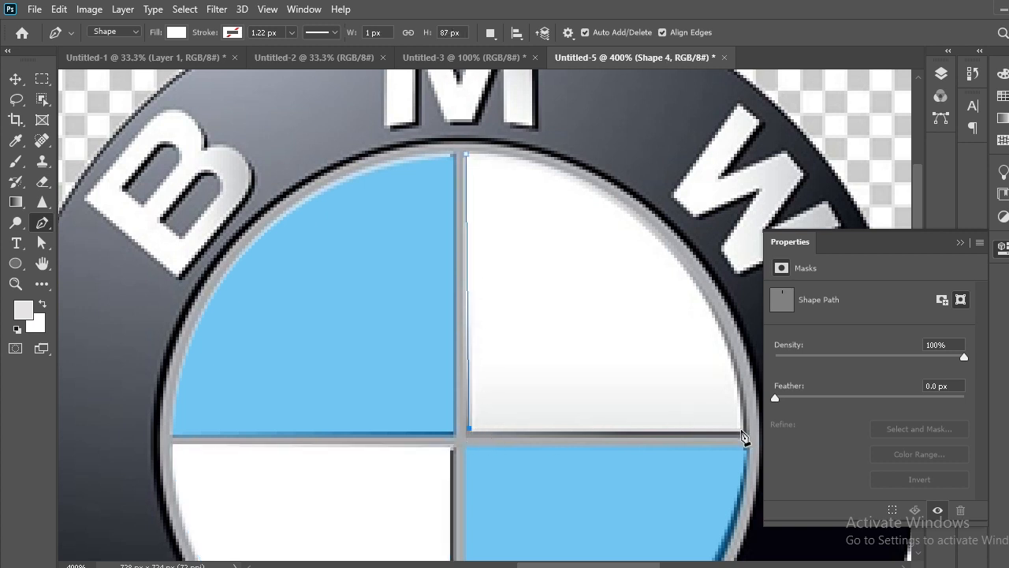
pyautogui.click(742, 431)
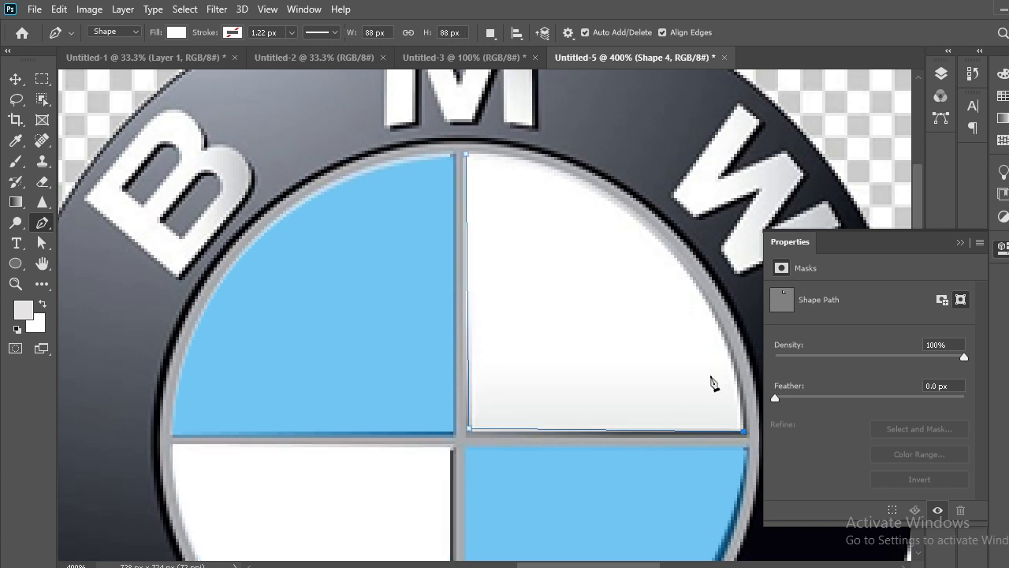
pyautogui.moveTo(465, 154); pyautogui.dragTo(212, 147)
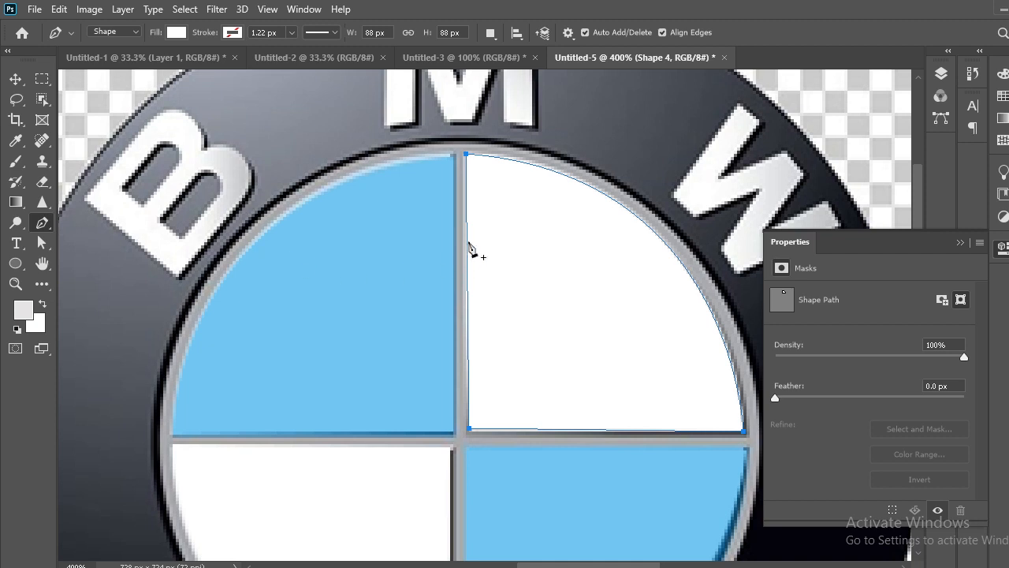
pyautogui.click(15, 83)
# Lock the reference logo's layer, Layer 1
pyautogui.scroll(-3, 390, 241)
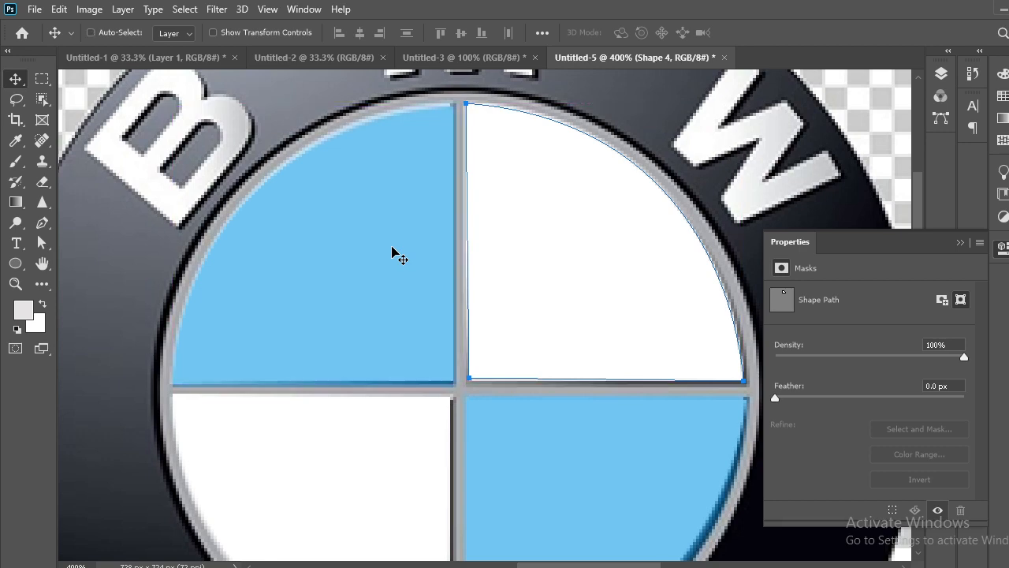
pyautogui.scroll(-1, 391, 248)
pyautogui.scroll(-2, 398, 257)
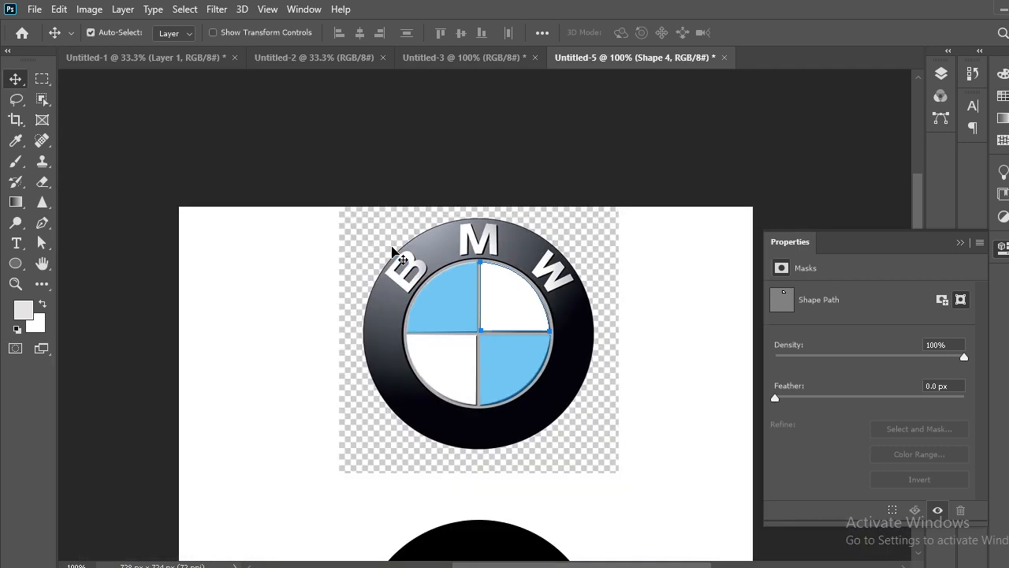
pyautogui.click(941, 73)
pyautogui.click(819, 315)
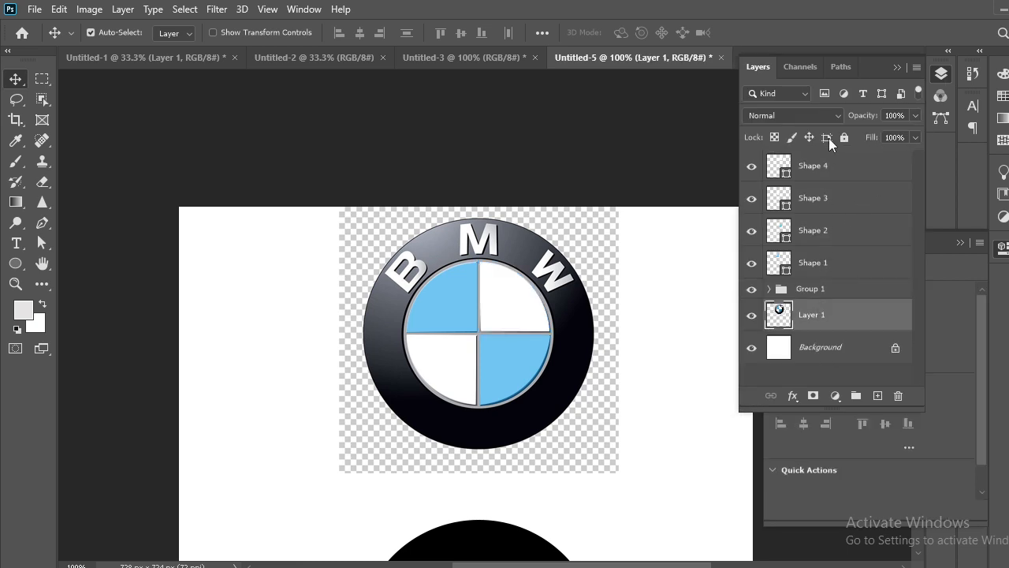
pyautogui.click(842, 139)
# Select the four quadrant shapes together and move them off the reference logo onto the grey disc of the drawn circles
pyautogui.moveTo(602, 408); pyautogui.dragTo(378, 242)
pyautogui.moveTo(534, 302); pyautogui.dragTo(550, 377)
pyautogui.scroll(-4, 643, 339)
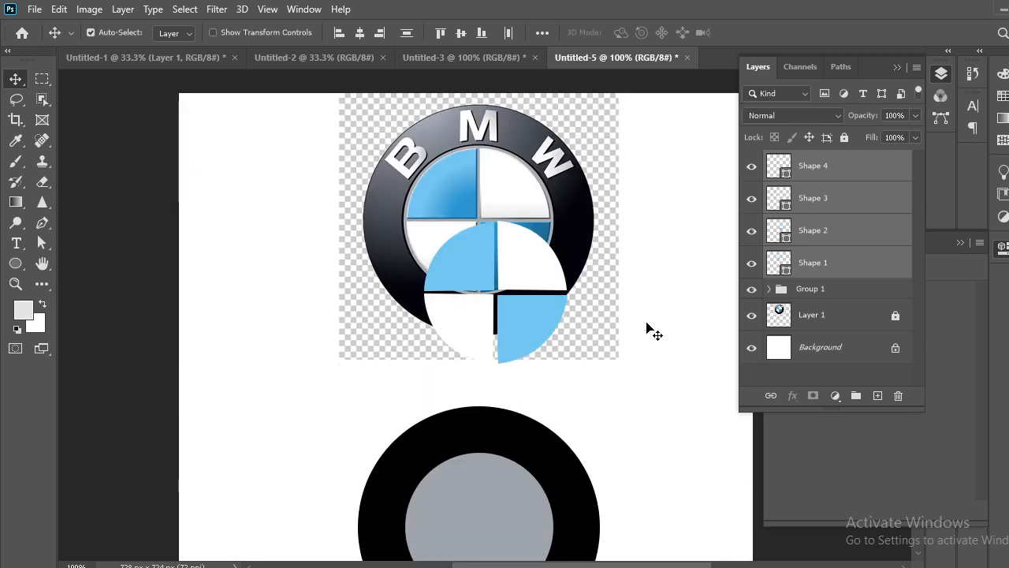
pyautogui.moveTo(520, 305); pyautogui.dragTo(512, 477)
pyautogui.scroll(-1, 654, 417)
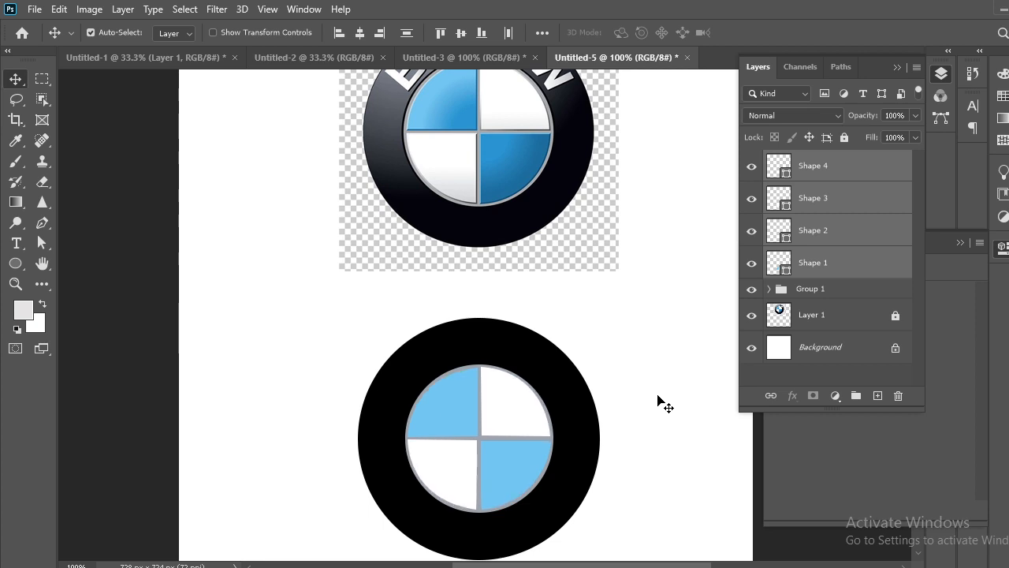
# Add a text layer with the letter B in Agency FB Regular, 14 pt, light grey, on the blank canvas beside the drawn circles
pyautogui.scroll(5, 656, 397)
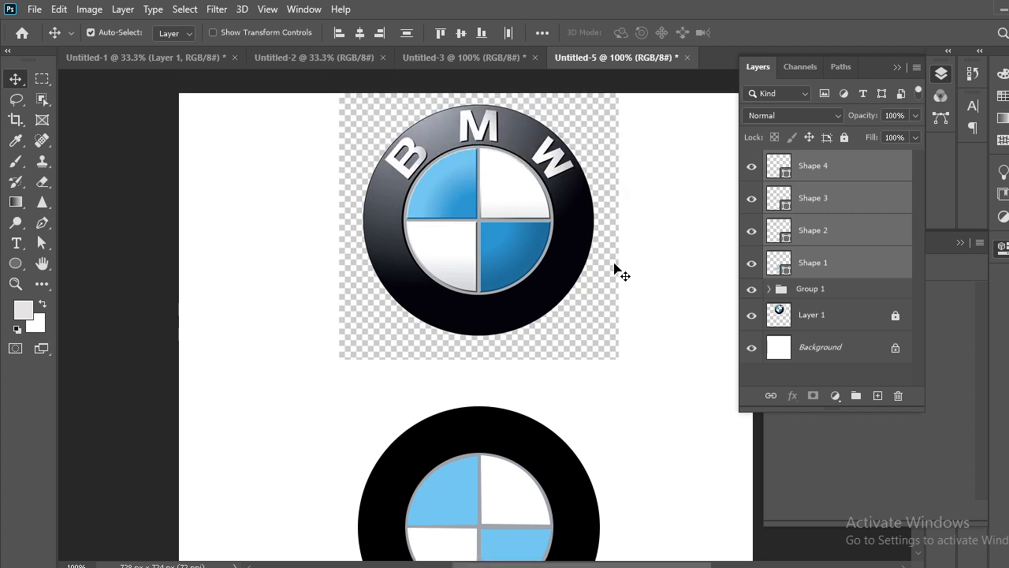
pyautogui.hotkey('ctrl', '-')
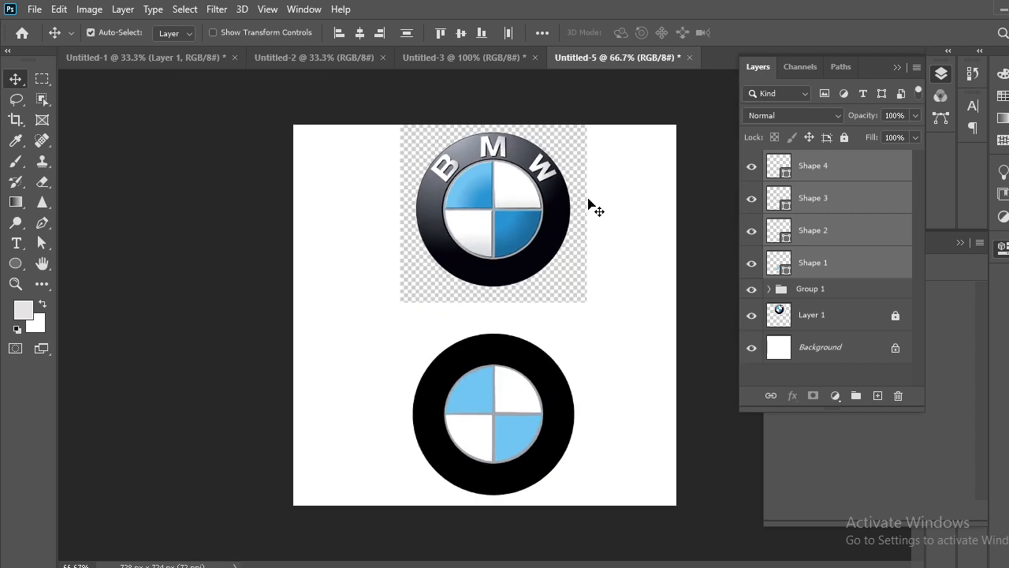
pyautogui.click(17, 246)
pyautogui.click(329, 362)
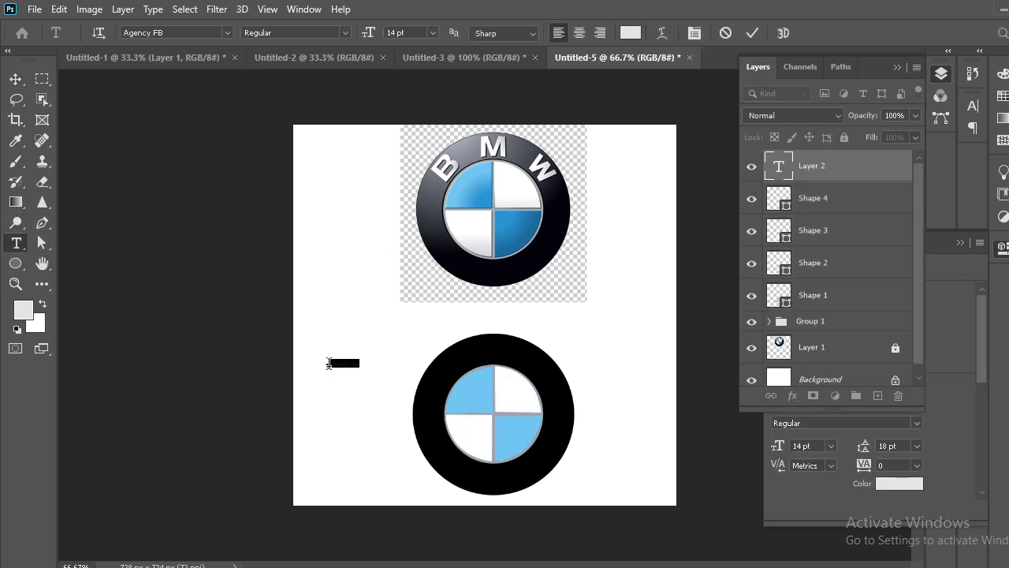
pyautogui.press('BackSpace')
pyautogui.hotkey('ctrl', '+')
pyautogui.hotkey('ctrl', '+')
pyautogui.hotkey('ctrl', '+')
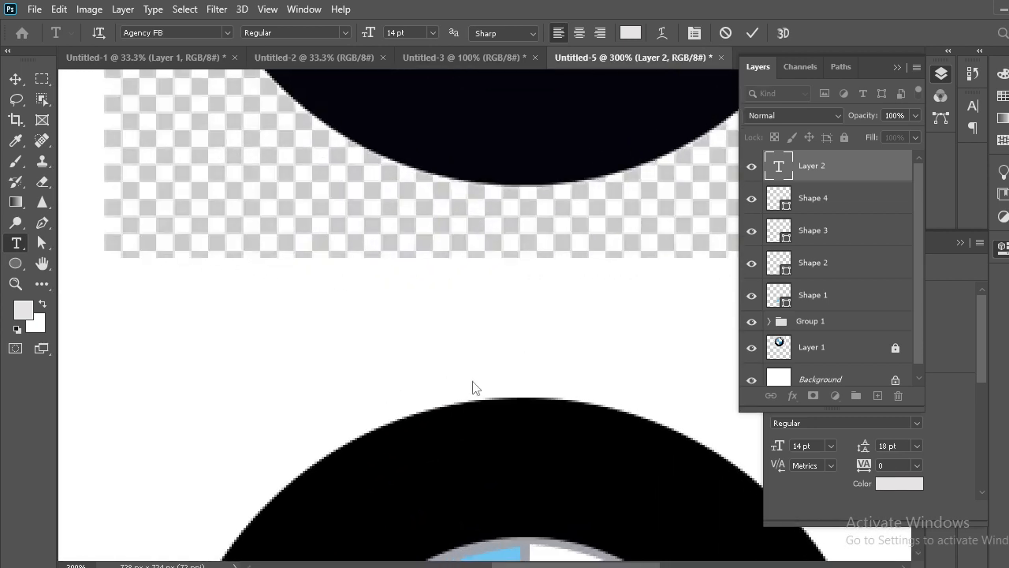
pyautogui.hotkey('ctrl', 'Return')
pyautogui.moveTo(169, 344); pyautogui.dragTo(655, 260)
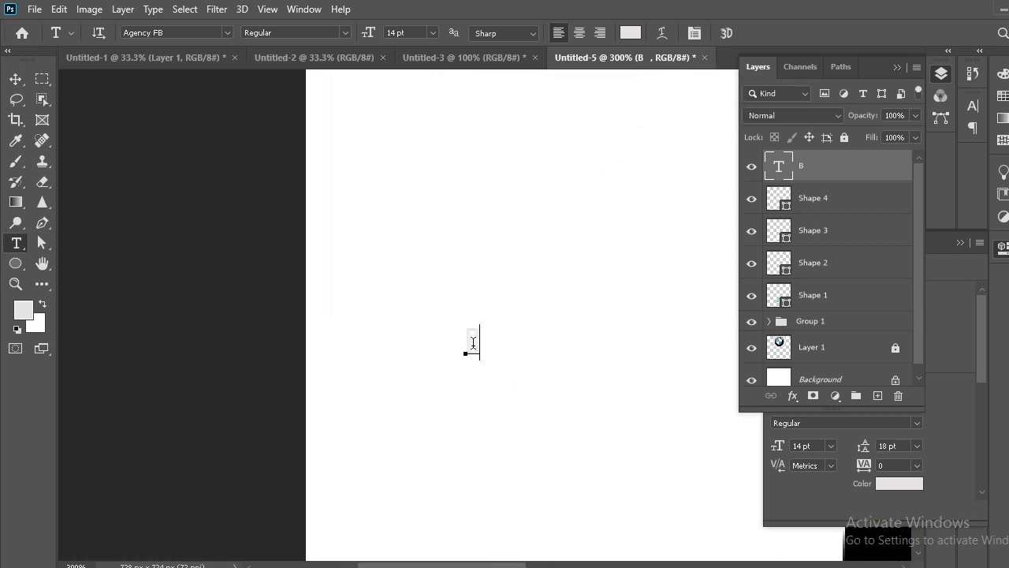
# Recolour the letter B of the text layer bright red
pyautogui.click(473, 343)
pyautogui.hotkey('ctrl', 'a')
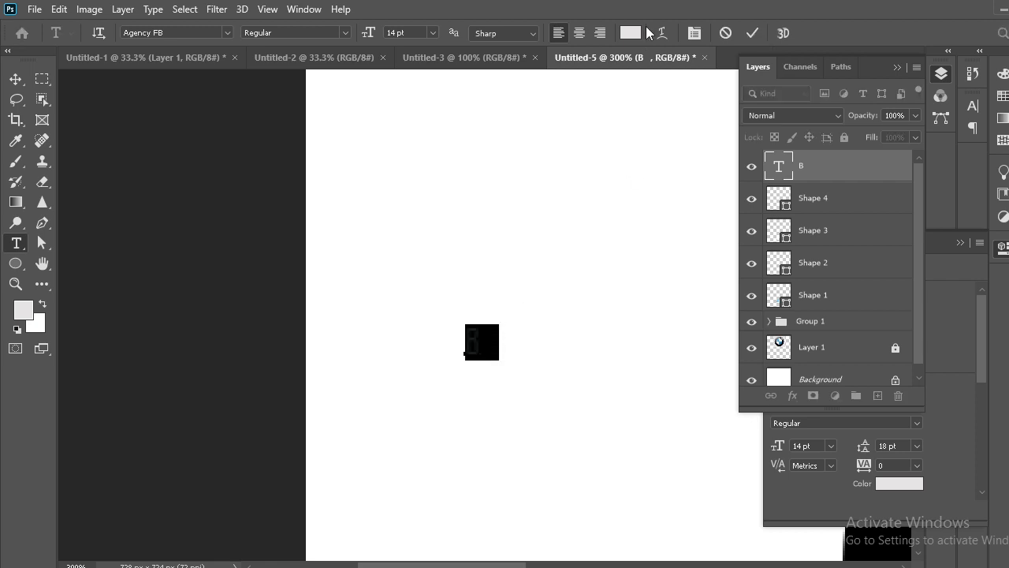
pyautogui.click(630, 33)
pyautogui.write('f80000')
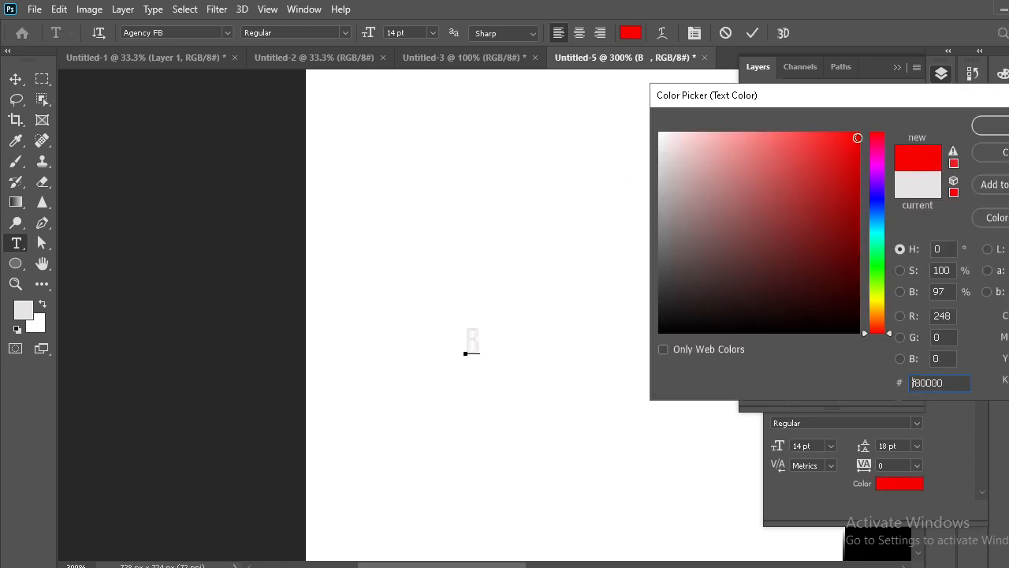
pyautogui.moveTo(857, 138)
pyautogui.mouseDown()
pyautogui.moveTo(820, 144)
pyautogui.moveTo(852, 132)
pyautogui.mouseUp()
pyautogui.press('Return')
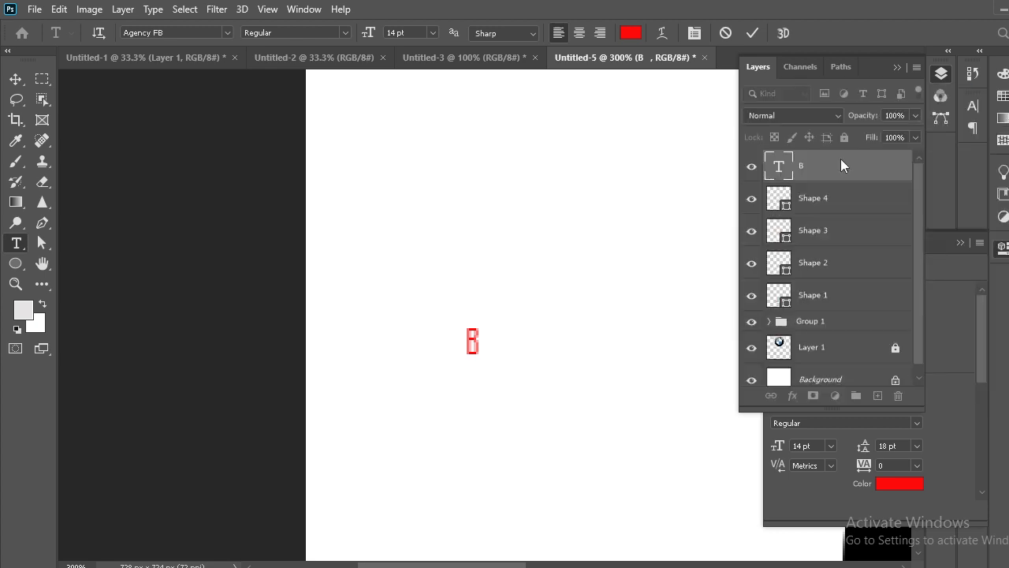
# Extend the text layer's B to read B M W, with several spaces between the letters
pyautogui.click(480, 335)
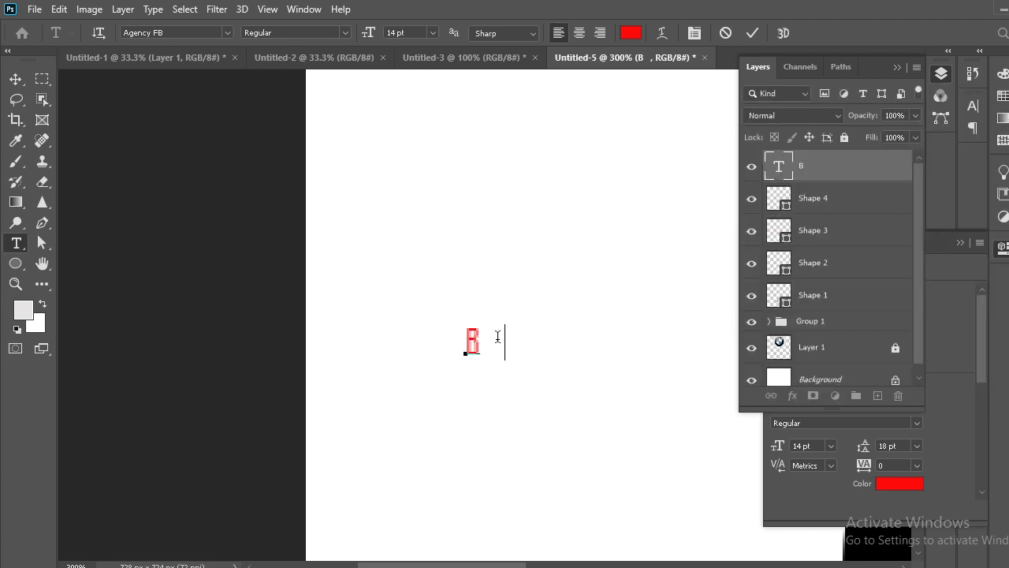
pyautogui.write('M   B')
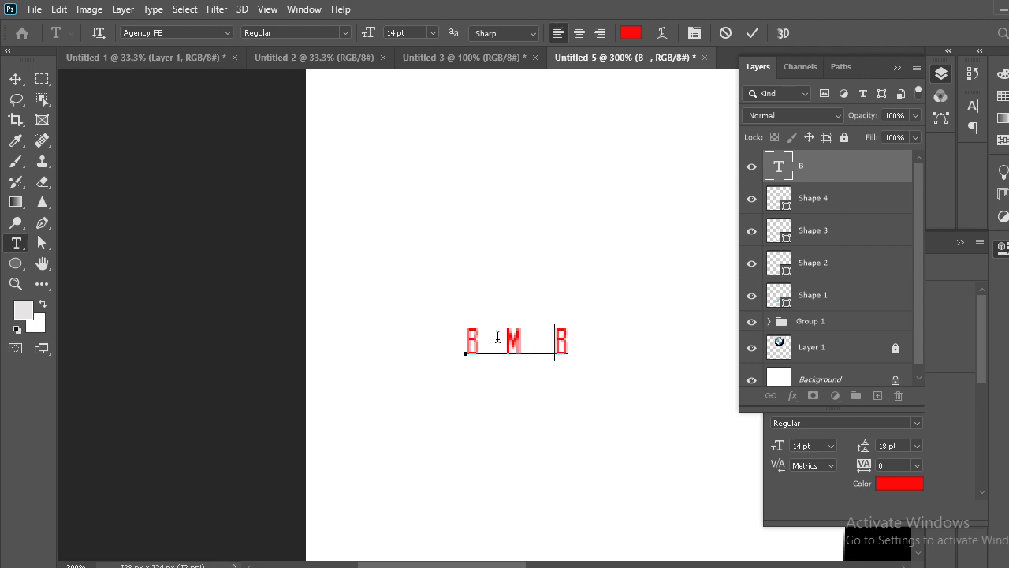
pyautogui.press('BackSpace')
pyautogui.press('BackSpace')
pyautogui.press('BackSpace')
pyautogui.press('BackSpace')
pyautogui.write('W')
pyautogui.click(754, 35)
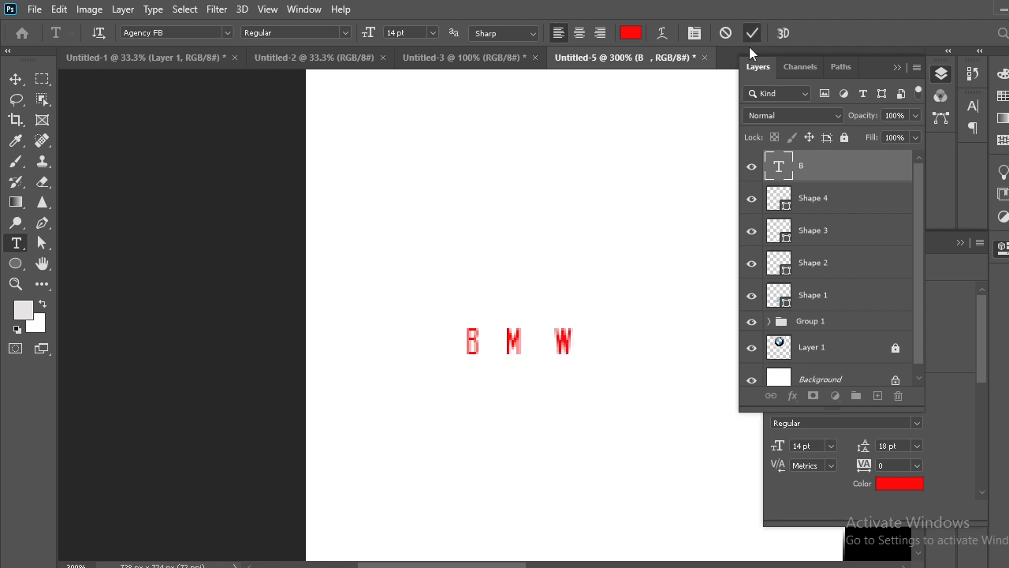
# Warp the B M W text with the Arc style, horizontal, with a bend of +50%
pyautogui.click(663, 33)
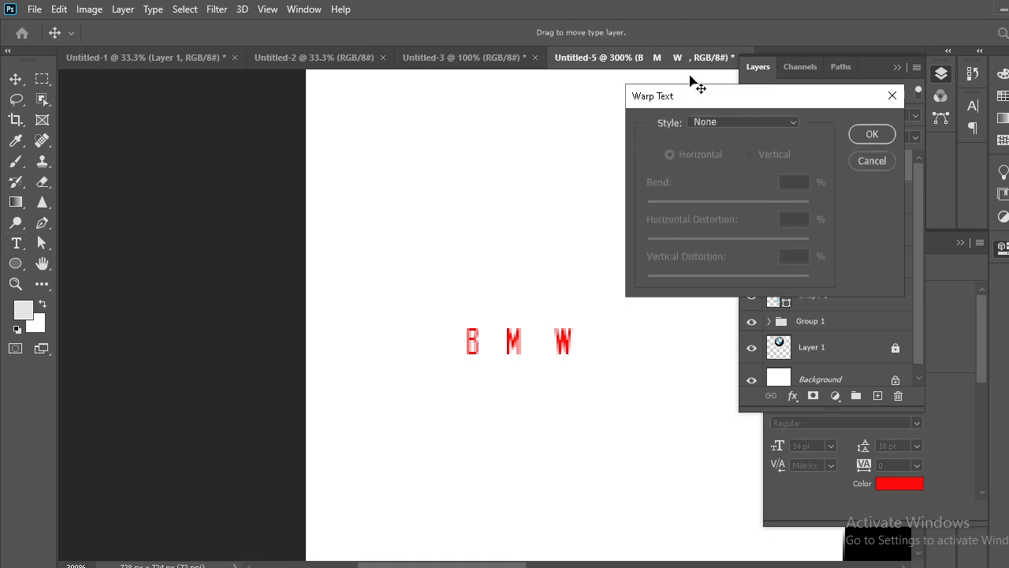
pyautogui.click(725, 122)
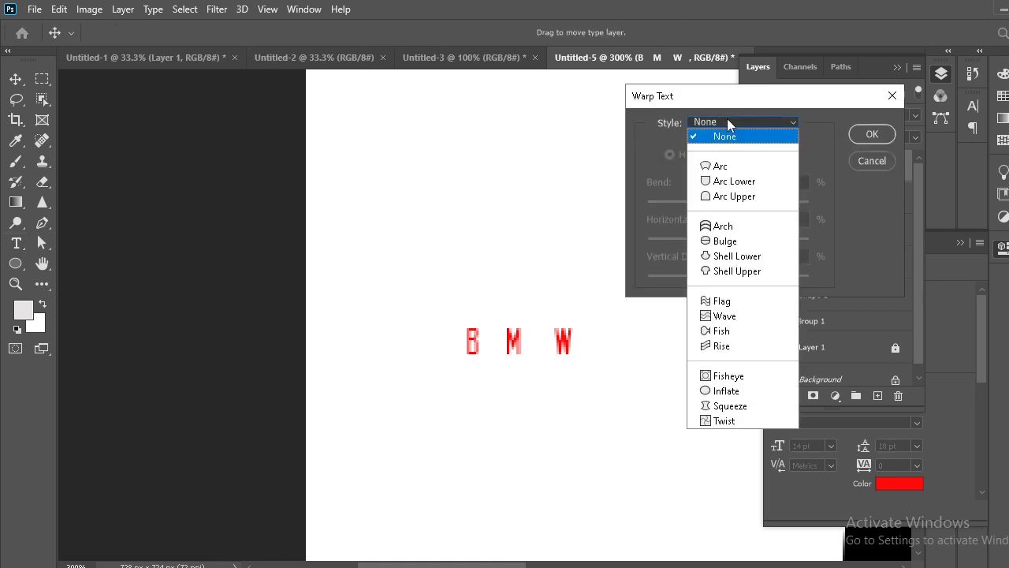
pyautogui.click(737, 165)
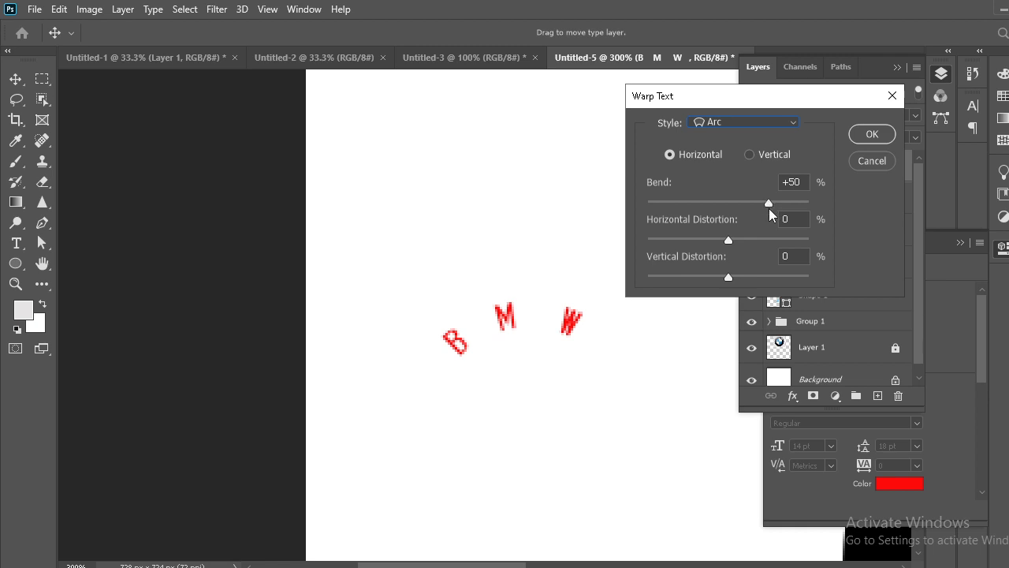
pyautogui.click(881, 133)
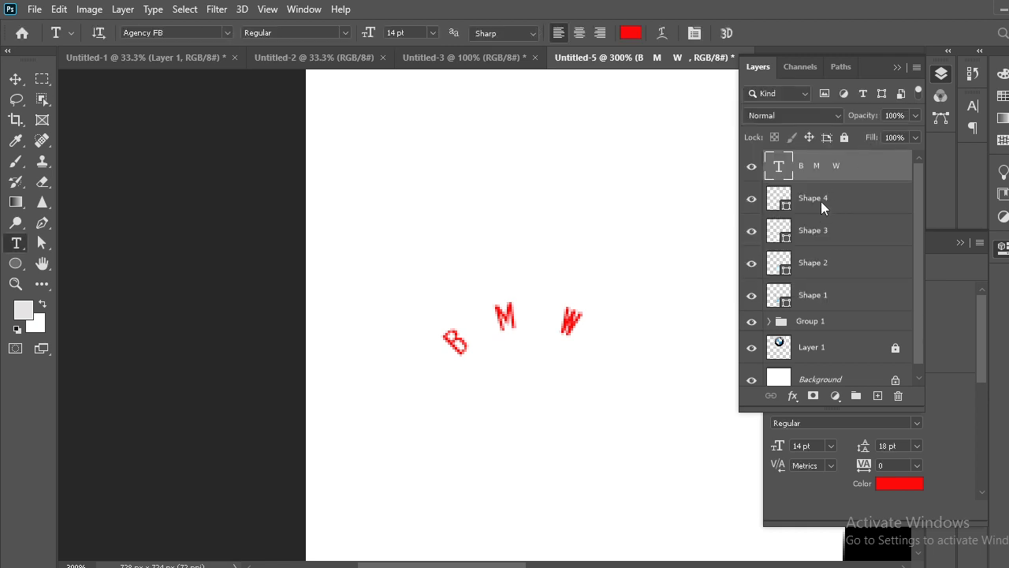
# Enlarge the arched B M W text to 36 pt and move it onto the upper part of the drawn logo's black ring
pyautogui.click(16, 82)
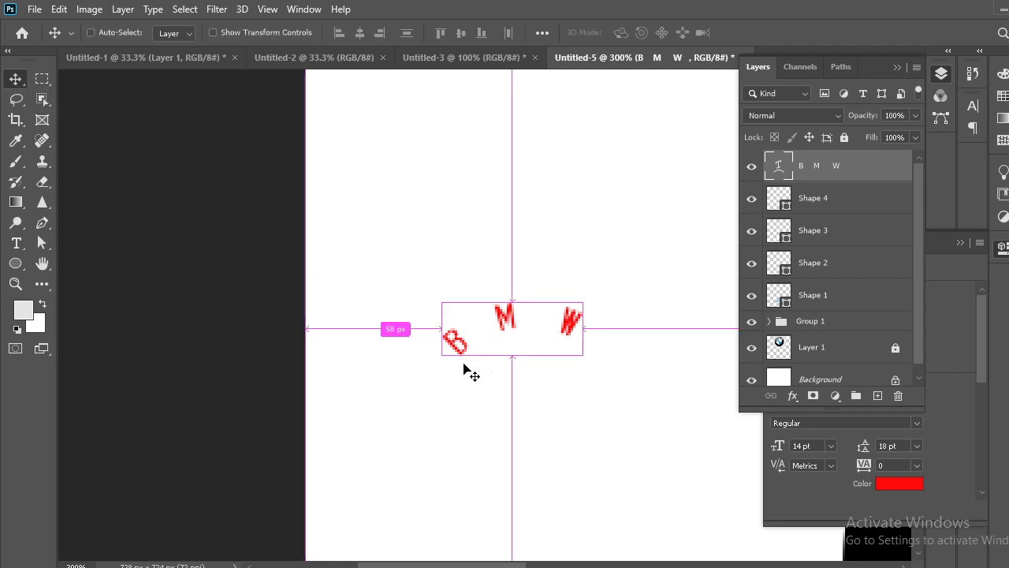
pyautogui.hotkey('ctrl', '-')
pyautogui.hotkey('ctrl', '-')
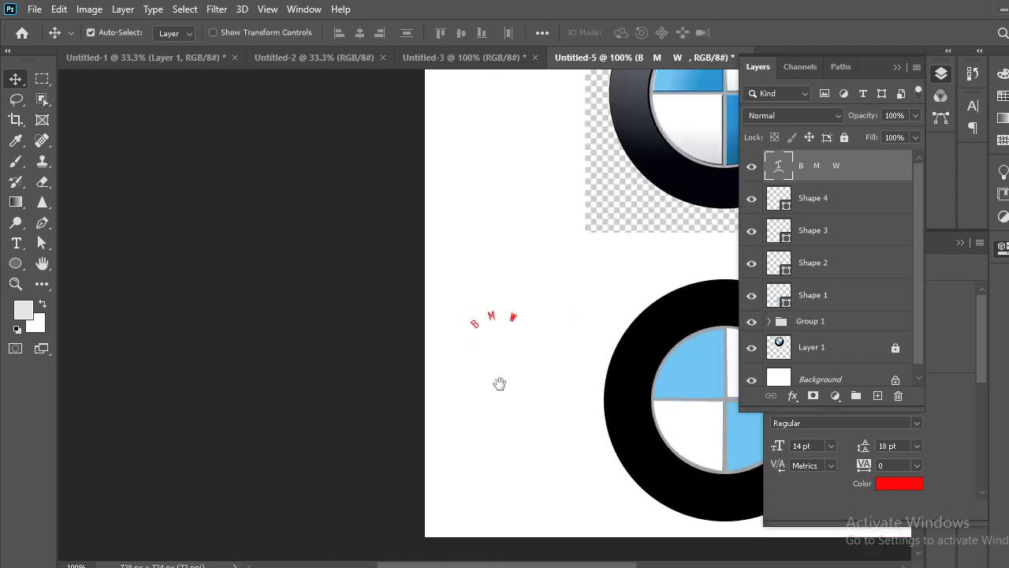
pyautogui.moveTo(498, 383); pyautogui.dragTo(279, 412)
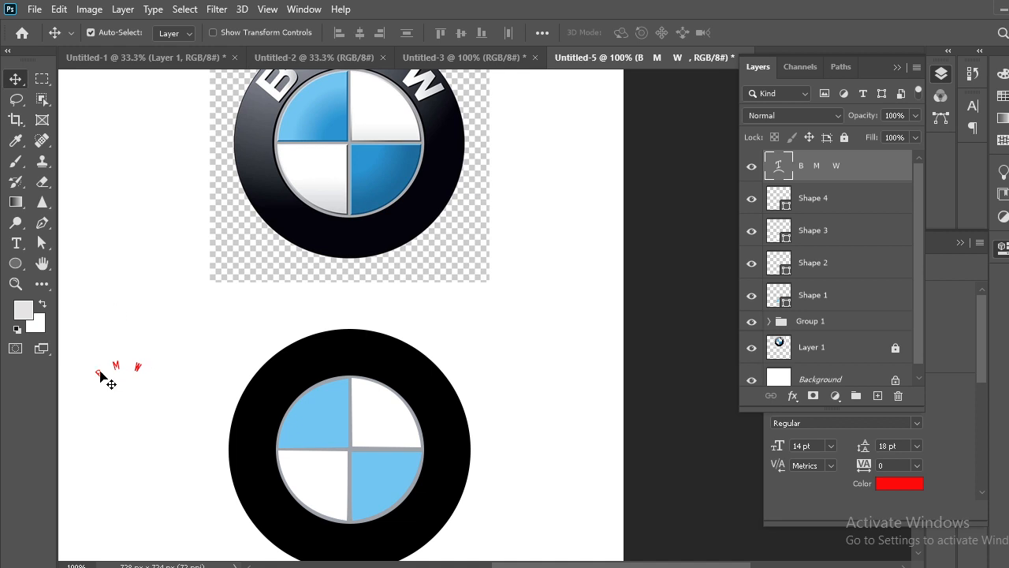
pyautogui.doubleClick(118, 367)
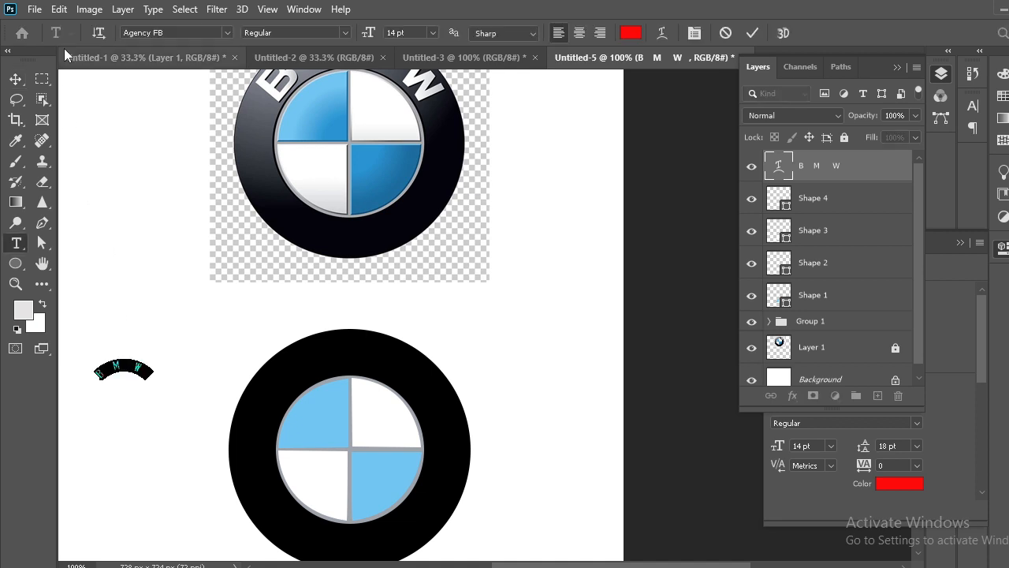
pyautogui.click(432, 32)
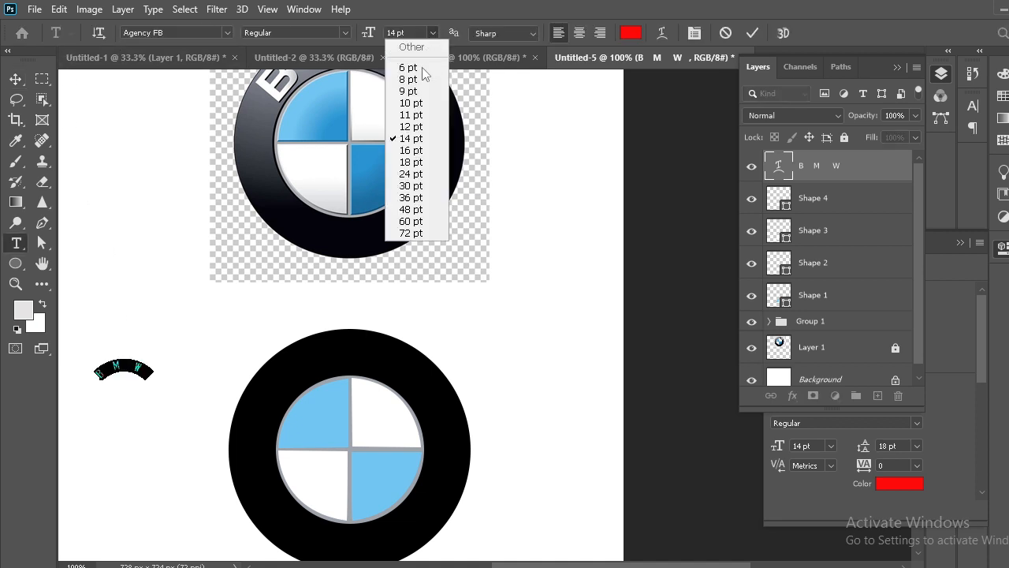
pyautogui.click(411, 162)
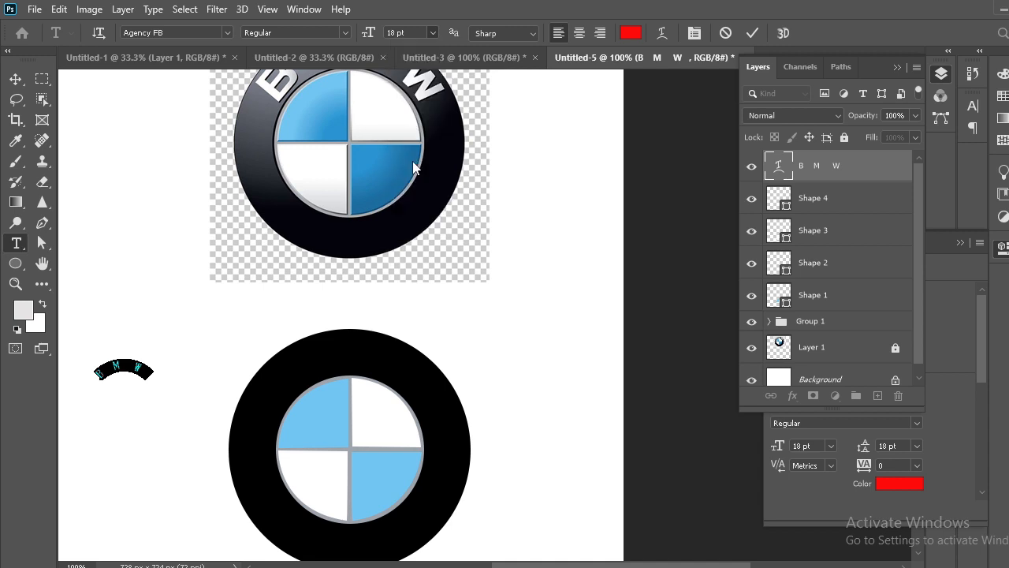
pyautogui.click(432, 33)
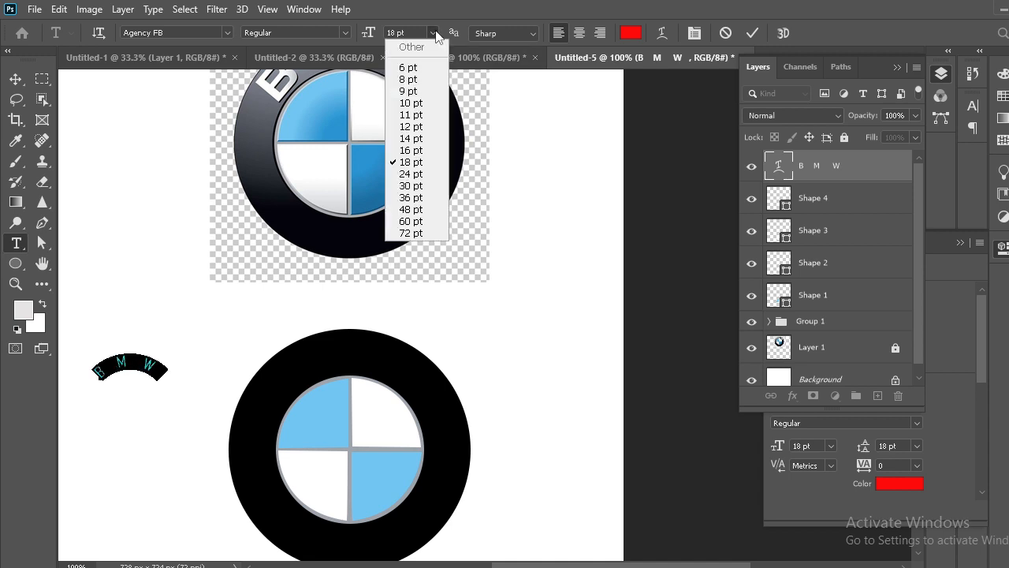
pyautogui.click(427, 202)
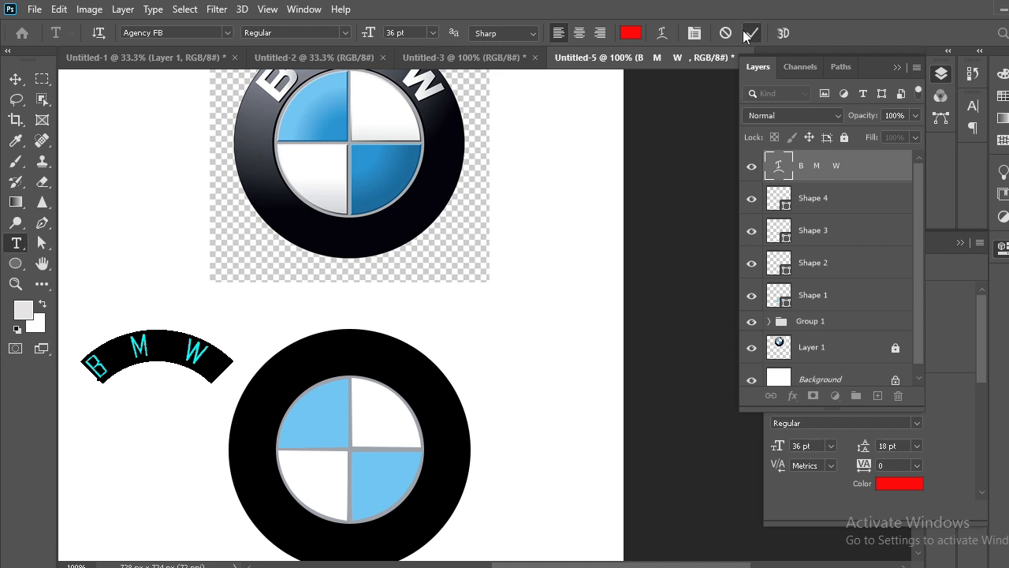
pyautogui.click(16, 79)
pyautogui.moveTo(197, 349); pyautogui.dragTo(397, 357)
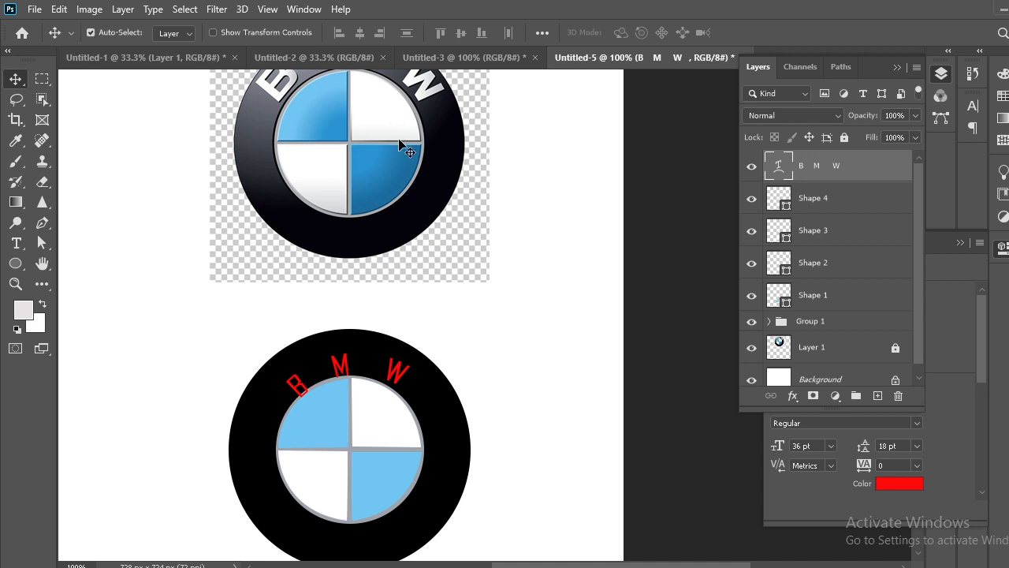
# Set the font size of the B M W text on the black ring to 60 pt
pyautogui.press('t')
pyautogui.doubleClick(390, 369)
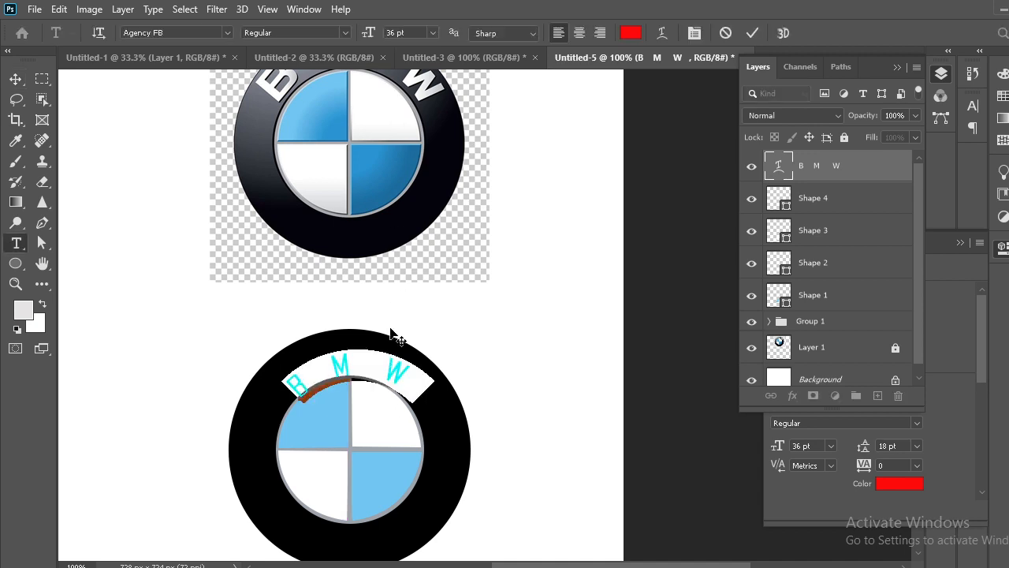
pyautogui.click(345, 32)
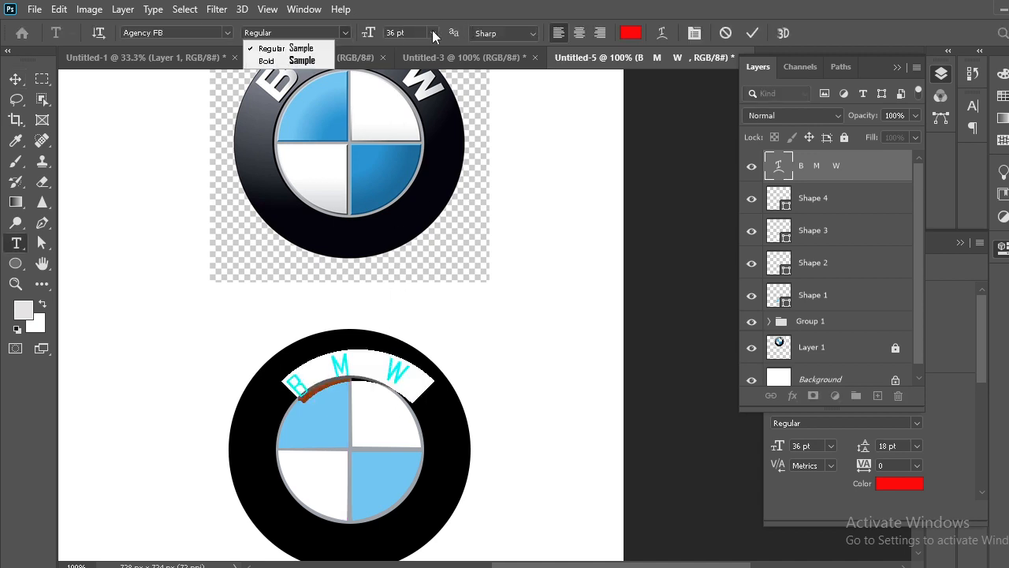
pyautogui.click(432, 31)
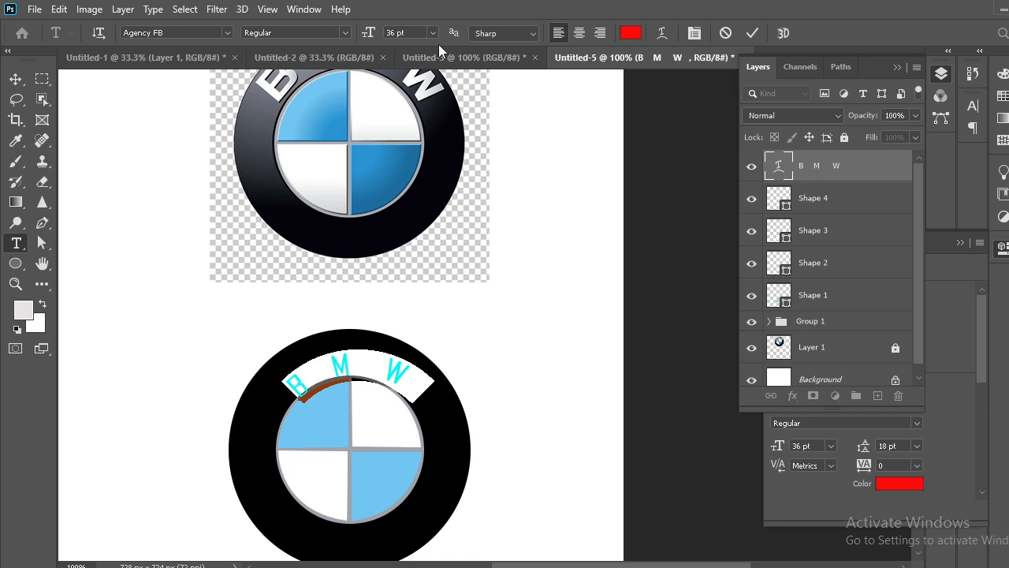
pyautogui.click(432, 33)
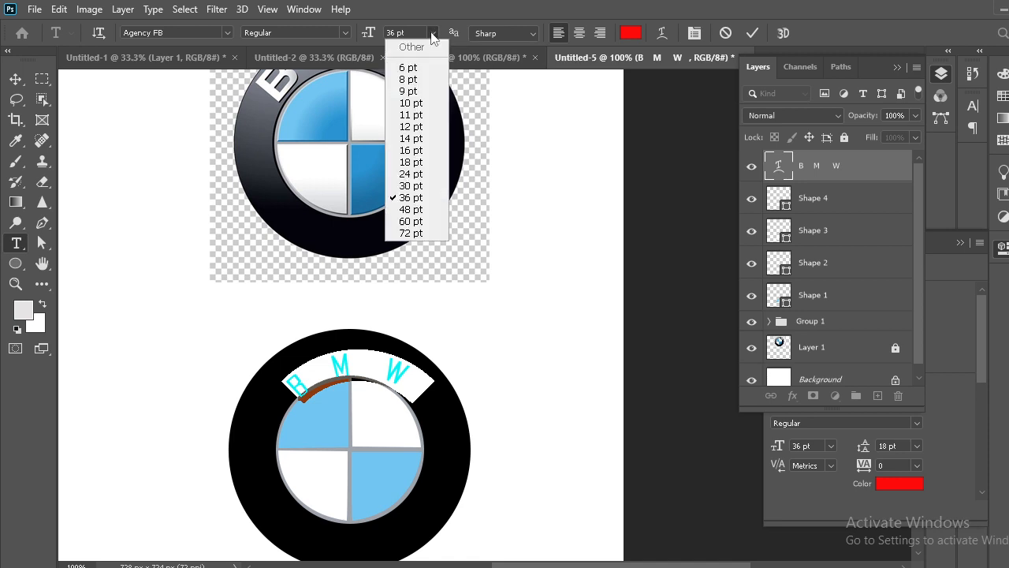
pyautogui.click(424, 233)
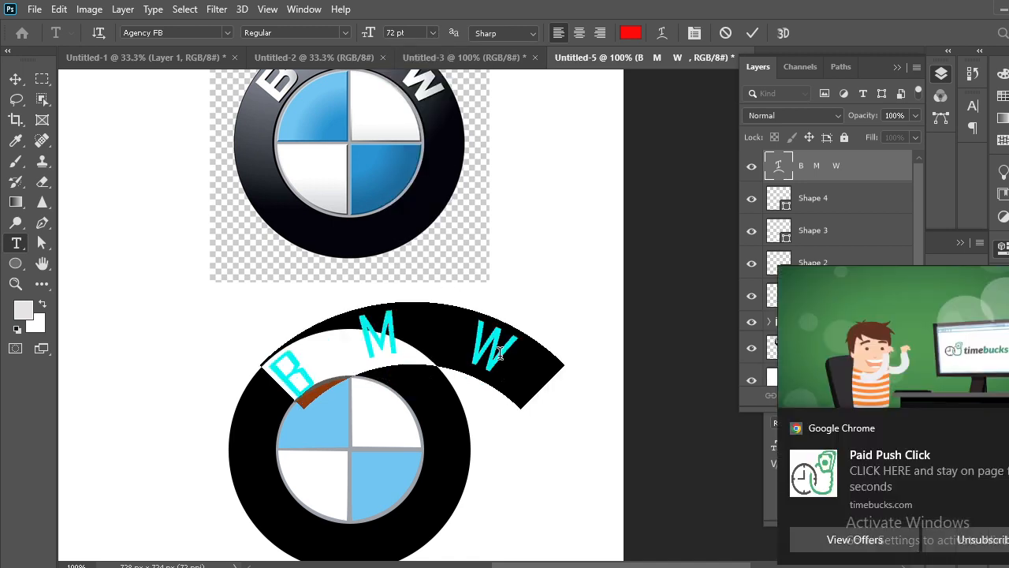
pyautogui.click(432, 33)
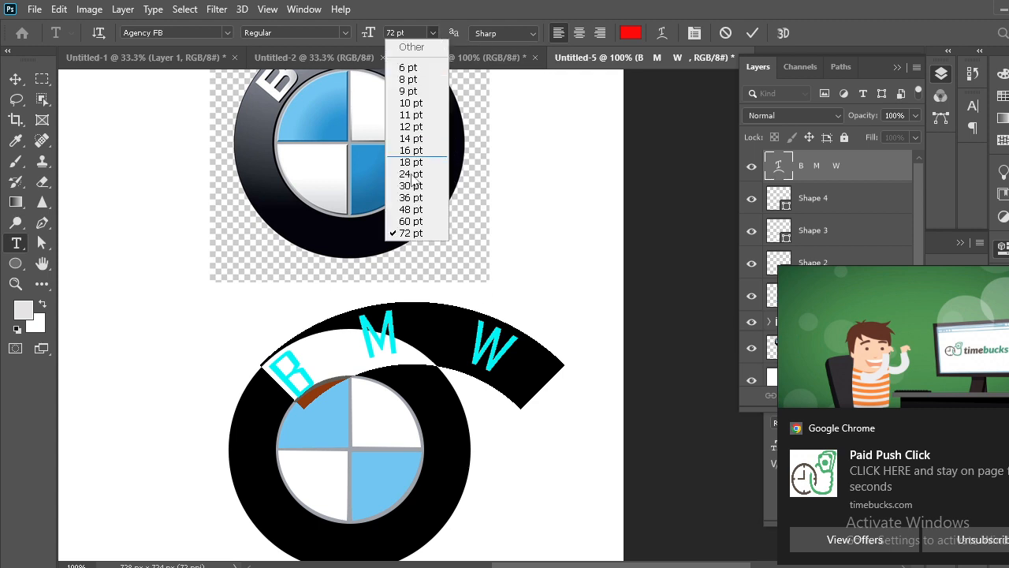
pyautogui.click(410, 222)
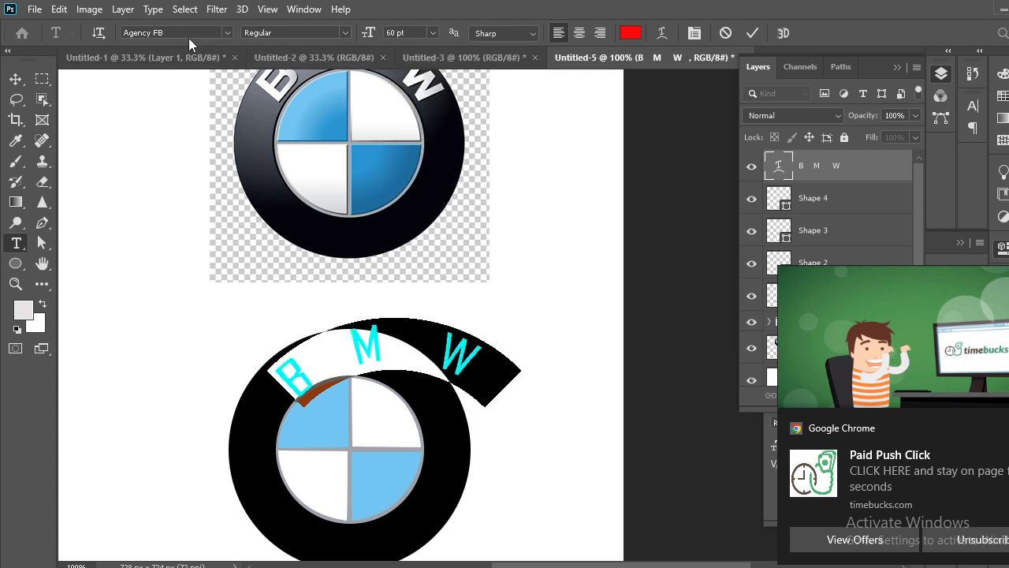
# Change the font of the B M W text to Britannic Bold in the Regular style
pyautogui.click(225, 33)
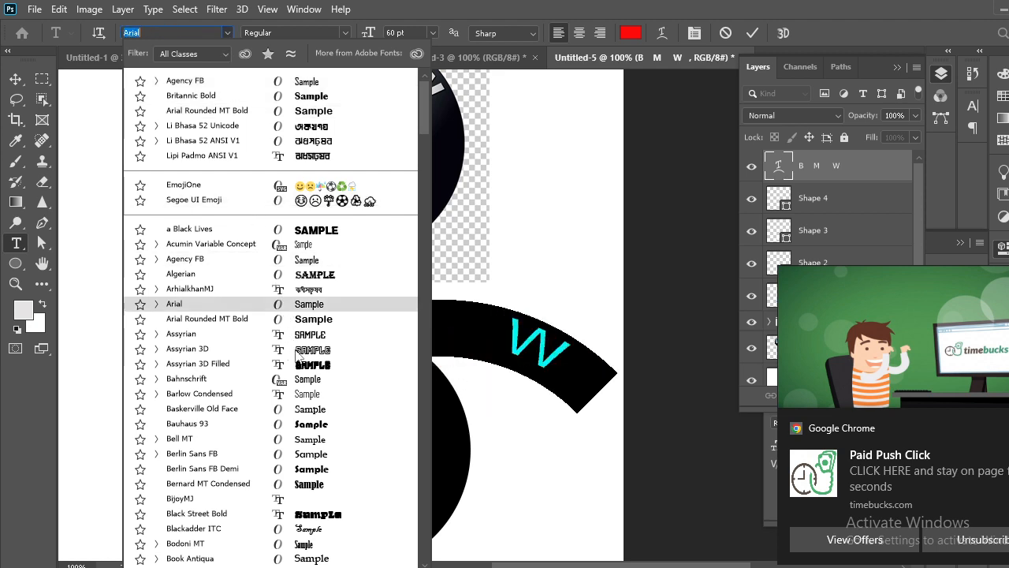
pyautogui.click(304, 276)
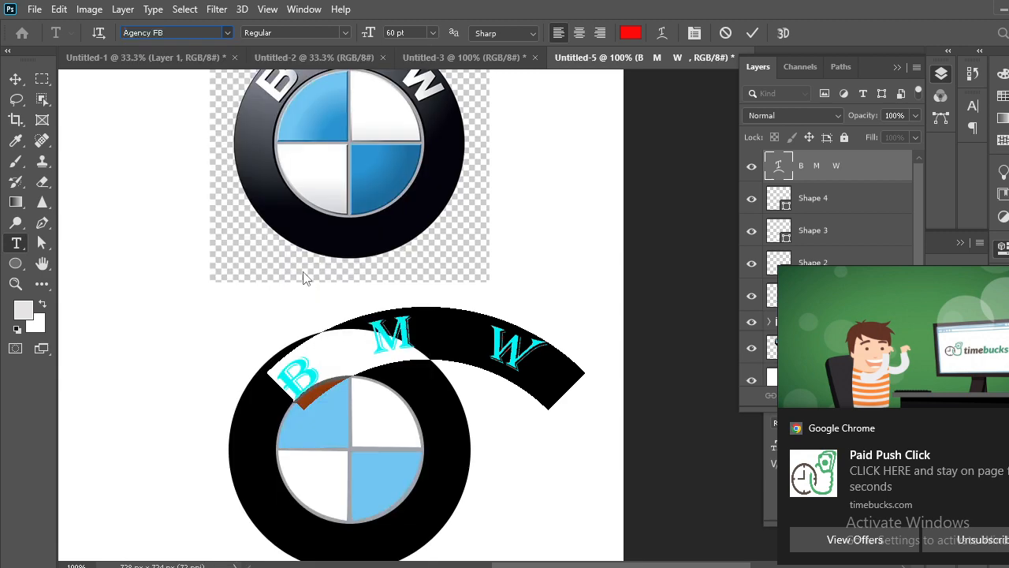
pyautogui.click(229, 33)
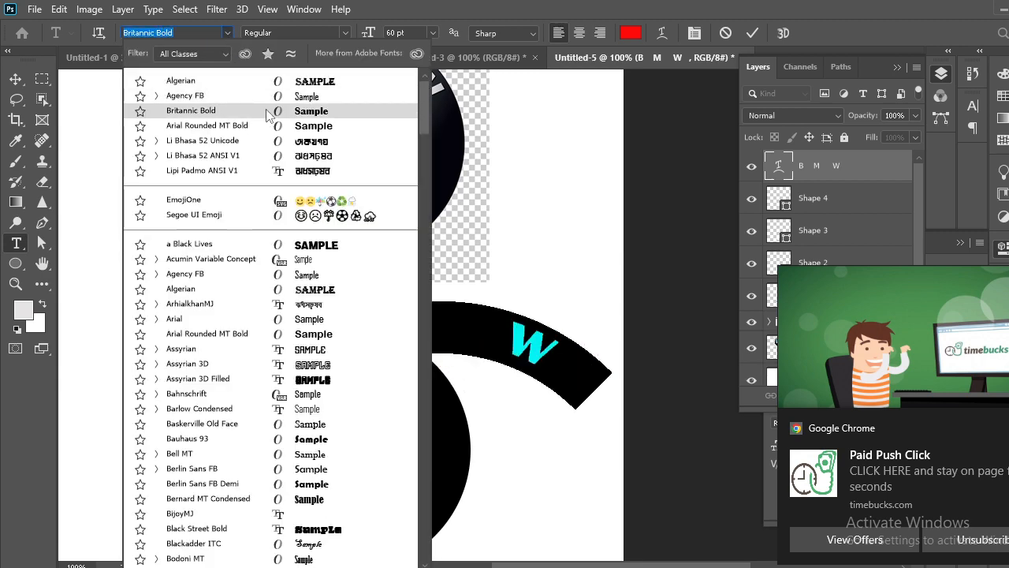
pyautogui.click(268, 115)
pyautogui.click(345, 32)
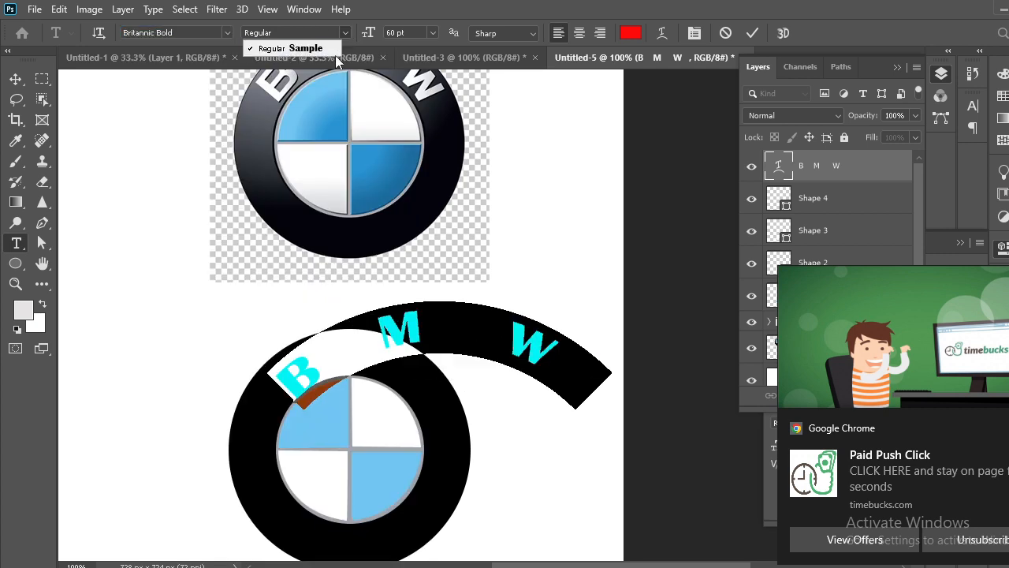
pyautogui.click(328, 49)
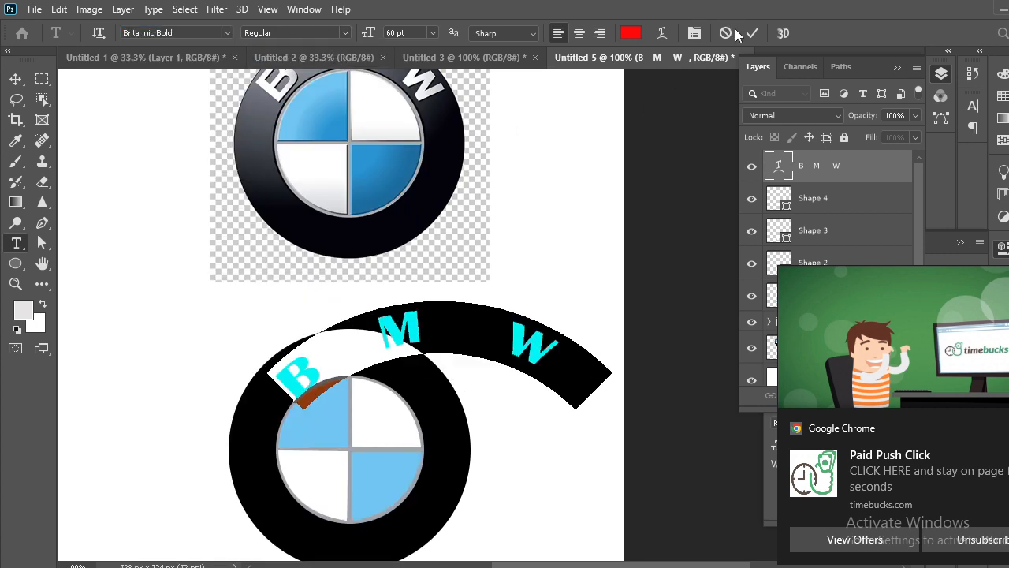
# Recolour the B M W text white and apply the text edits
pyautogui.click(632, 34)
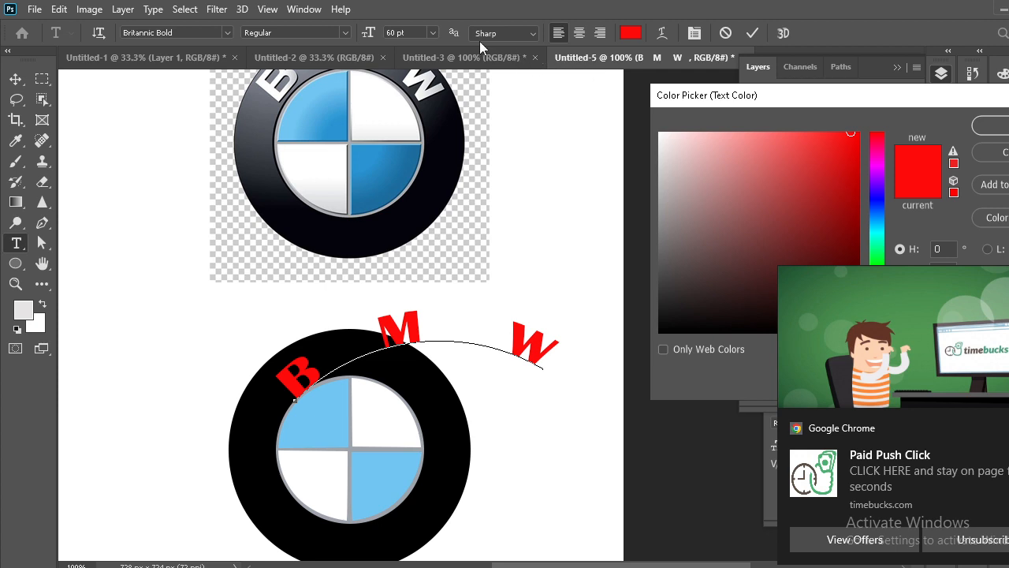
pyautogui.click(526, 135)
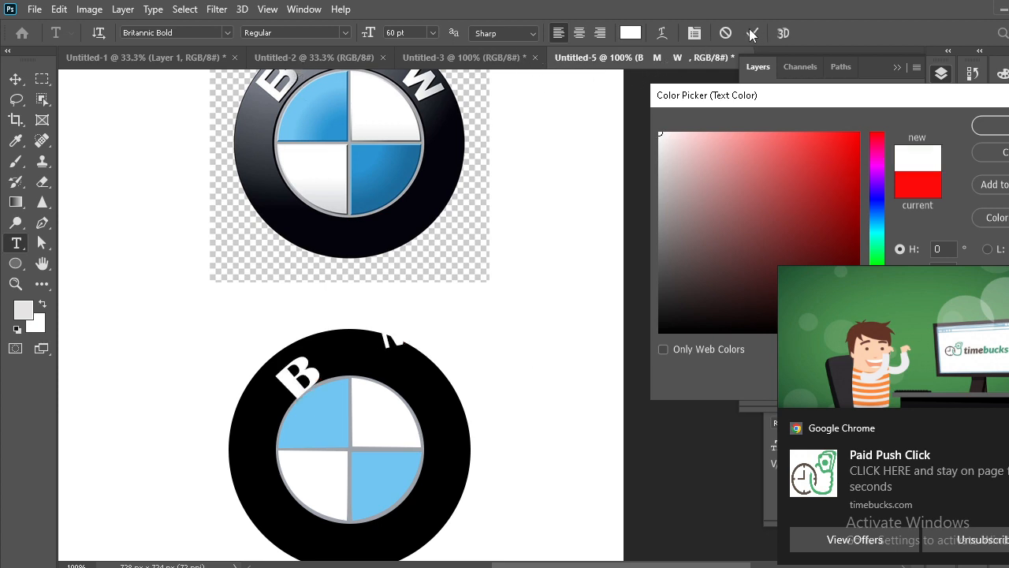
pyautogui.click(998, 124)
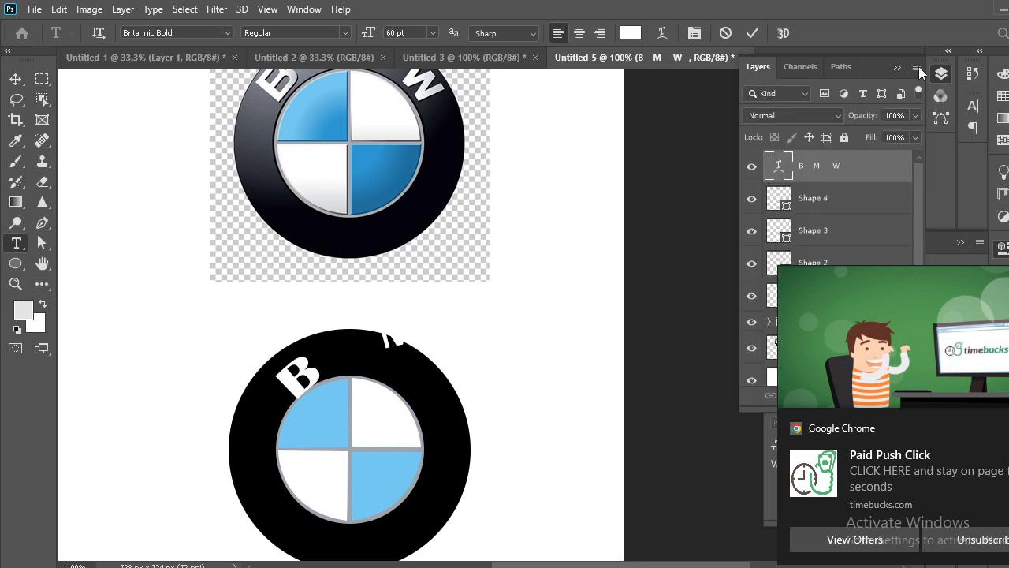
pyautogui.click(751, 33)
pyautogui.click(16, 78)
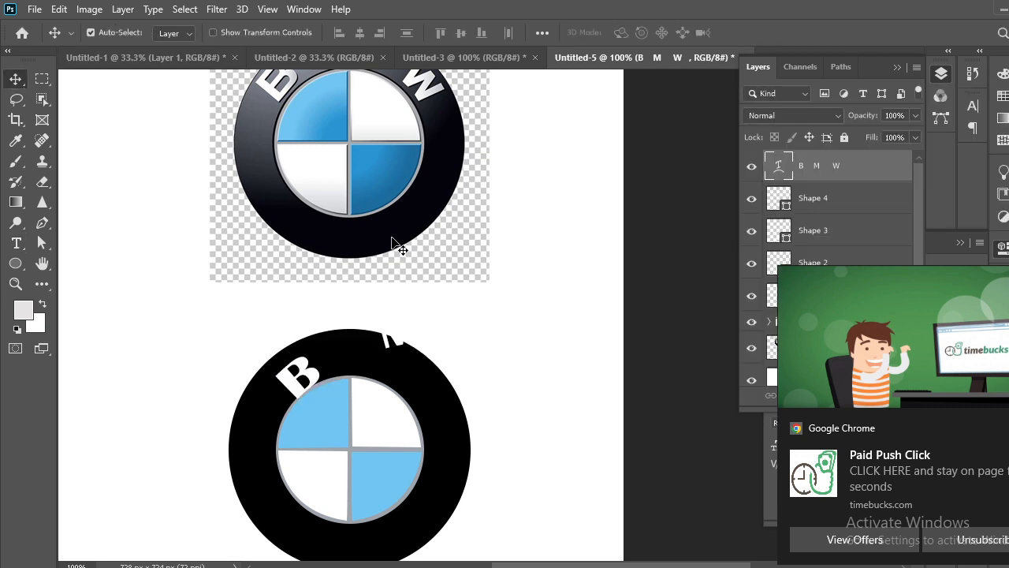
# Scale the arched B M W text to 63.93%, rotate it 4.12° and fit it onto the upper part of the black ring
pyautogui.moveTo(407, 347); pyautogui.dragTo(336, 362)
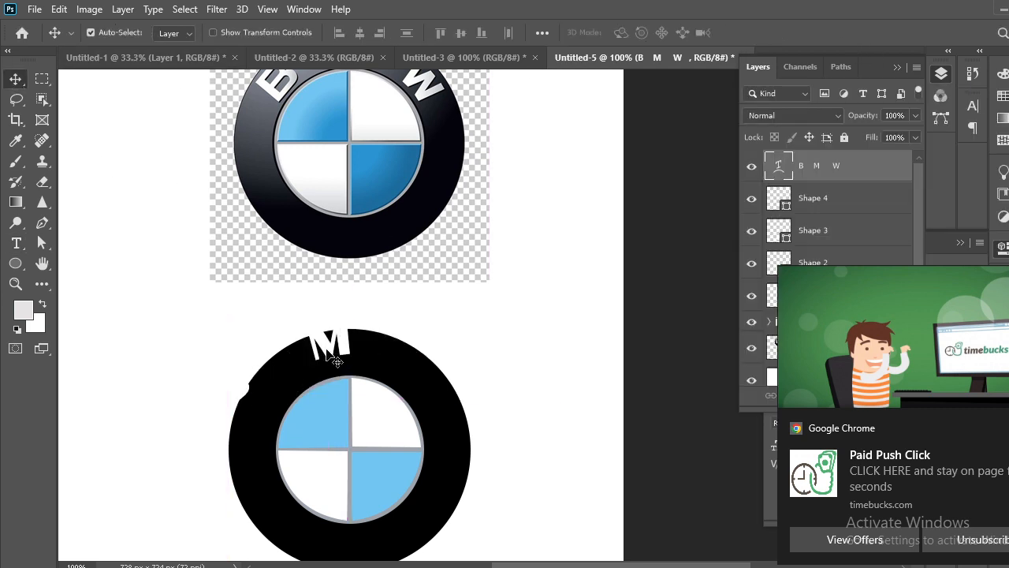
pyautogui.press('ctrl')
pyautogui.hotkey('ctrl', 't')
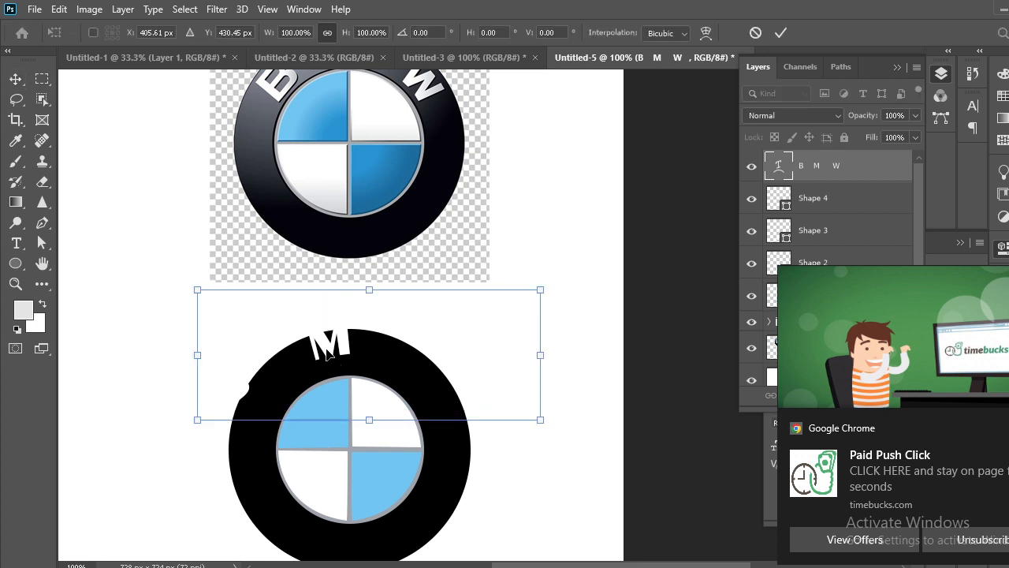
pyautogui.moveTo(543, 416); pyautogui.dragTo(418, 373)
pyautogui.moveTo(365, 344); pyautogui.dragTo(419, 382)
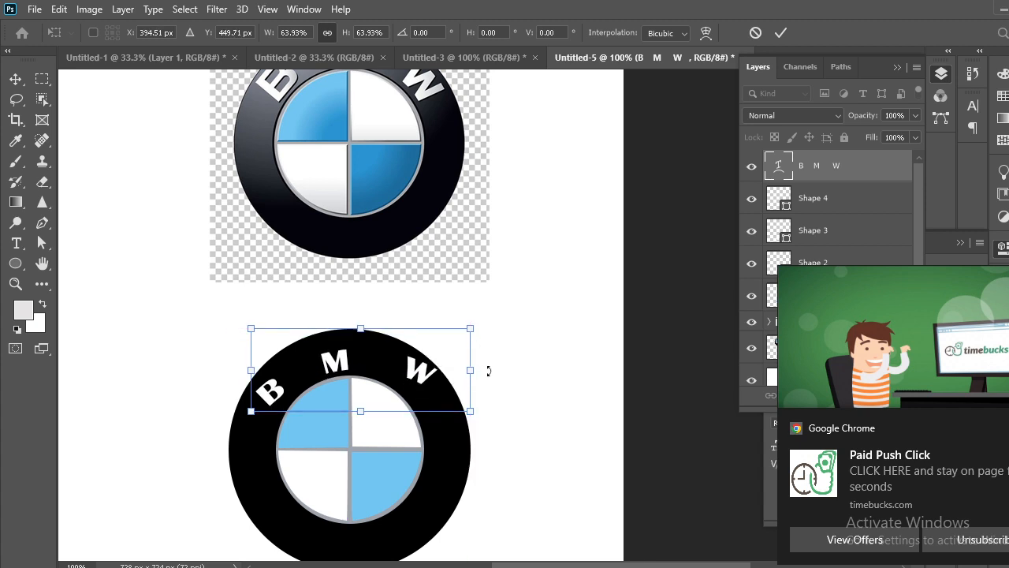
pyautogui.moveTo(487, 373); pyautogui.dragTo(442, 376)
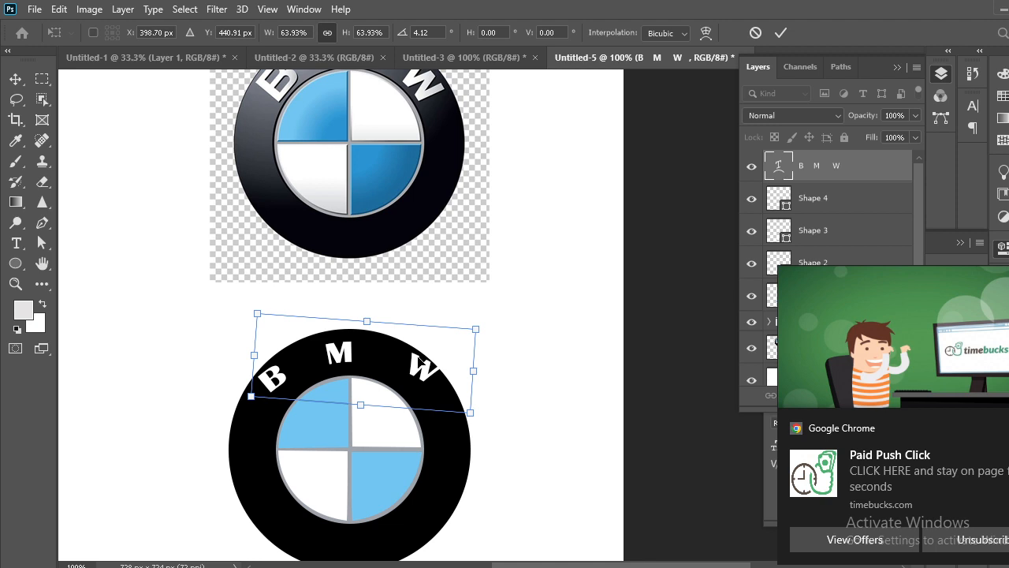
pyautogui.press('Return')
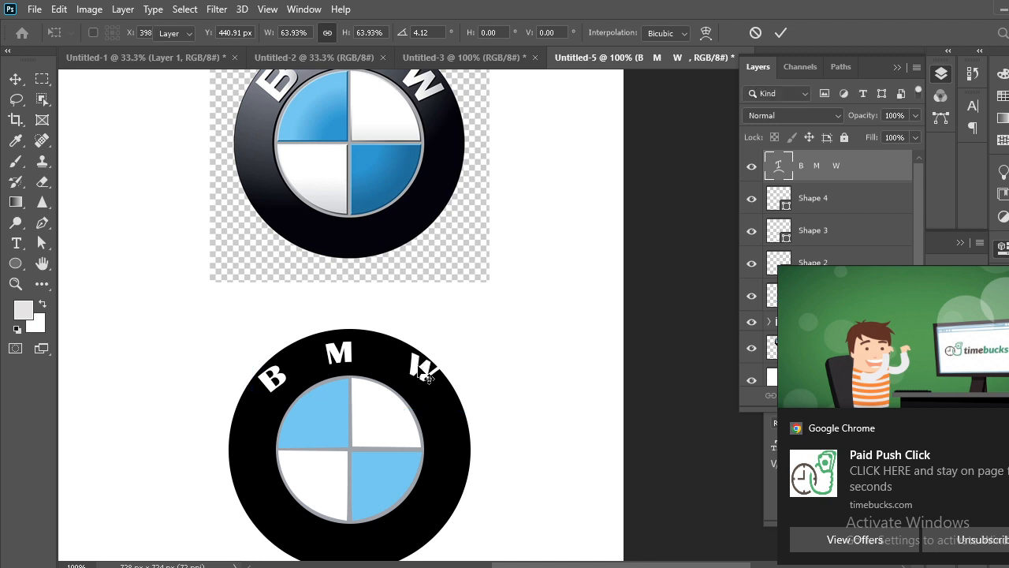
# Adjust the B M W text's Arc warp with a shallower bend, +2% horizontal distortion and +1% vertical distortion, and apply the edit
pyautogui.doubleClick(419, 371)
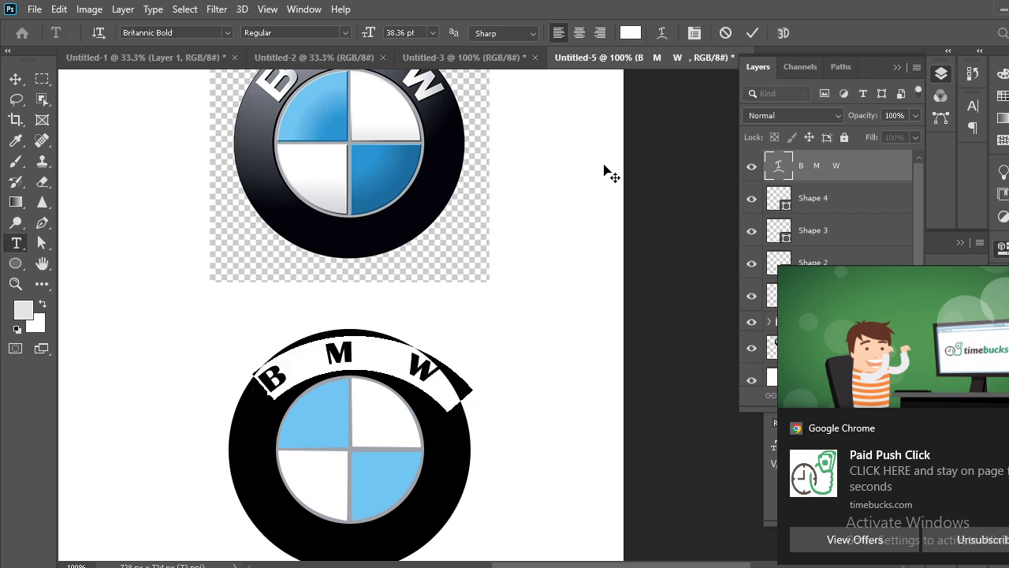
pyautogui.click(662, 33)
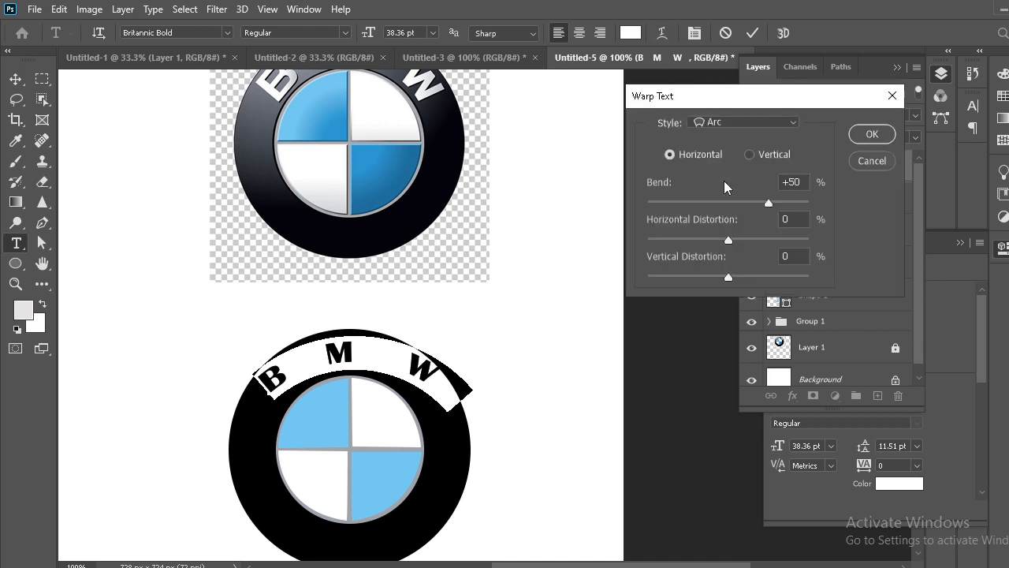
pyautogui.moveTo(728, 240); pyautogui.dragTo(730, 278)
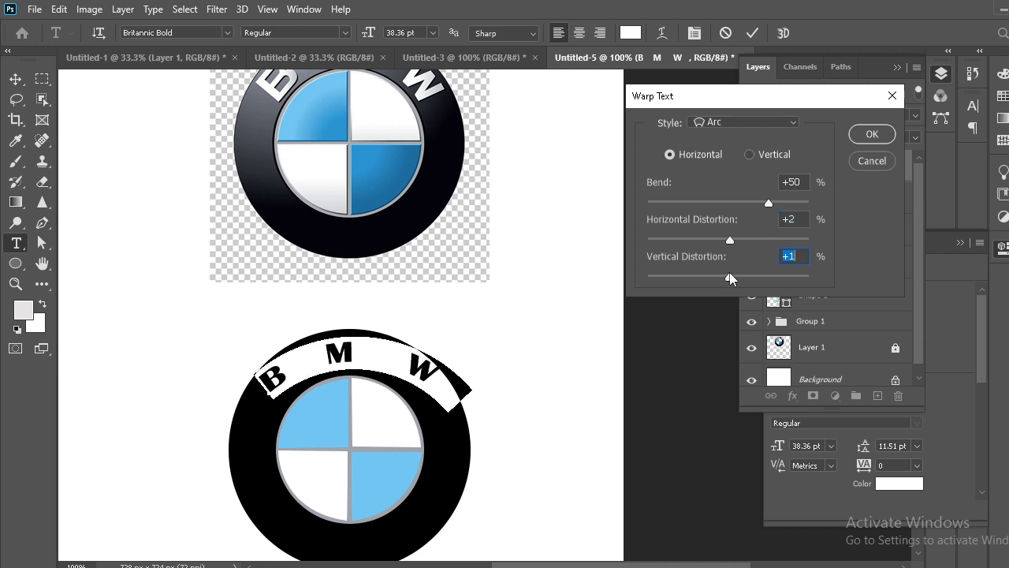
pyautogui.moveTo(767, 204); pyautogui.dragTo(762, 205)
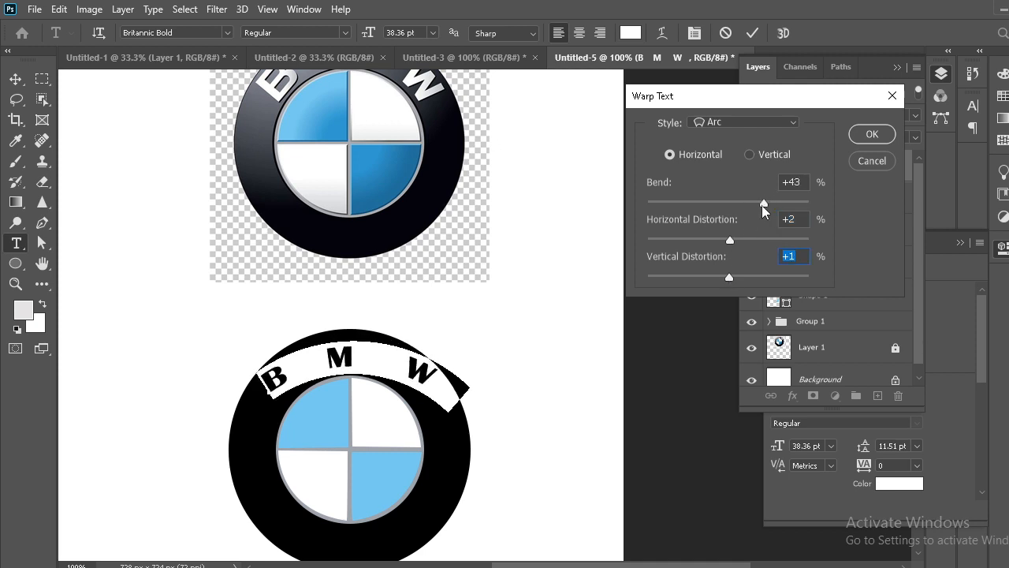
pyautogui.click(870, 134)
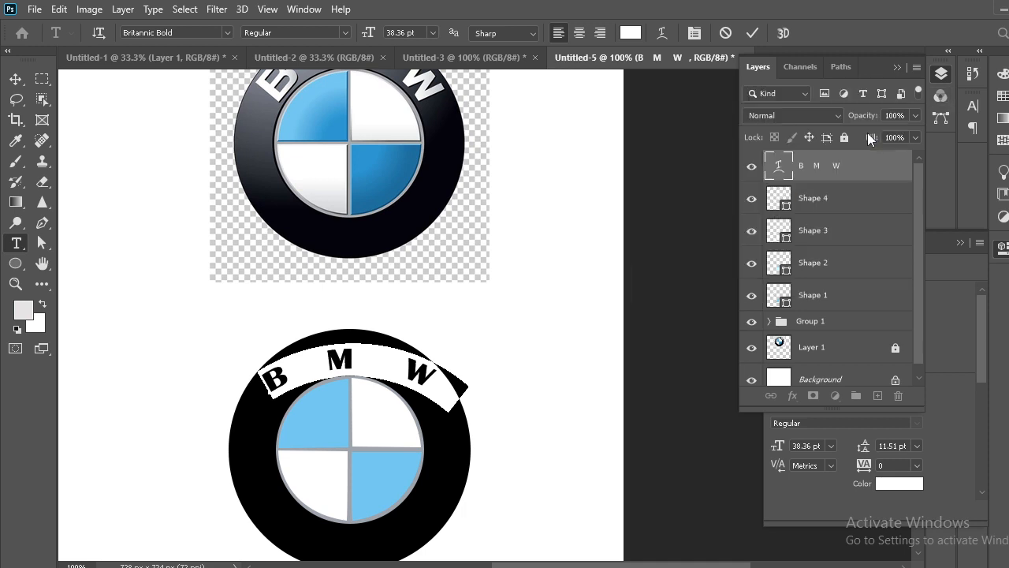
pyautogui.click(752, 32)
pyautogui.press('v')
pyautogui.scroll(-1, 662, 190)
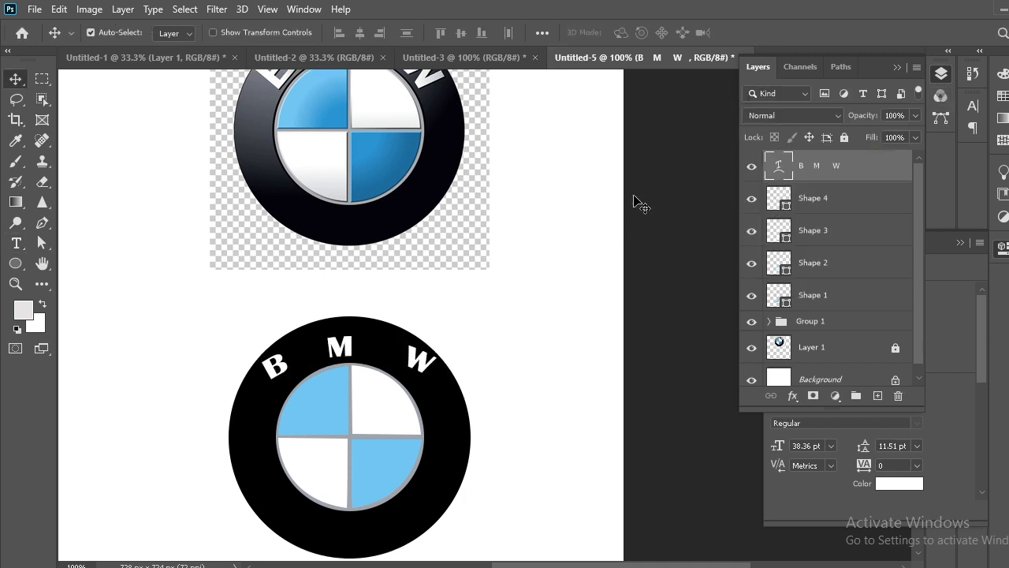
# Widen the gap between the B and the M with extra spaces and recentre the text on the black ring
pyautogui.hotkey('ctrl', '-')
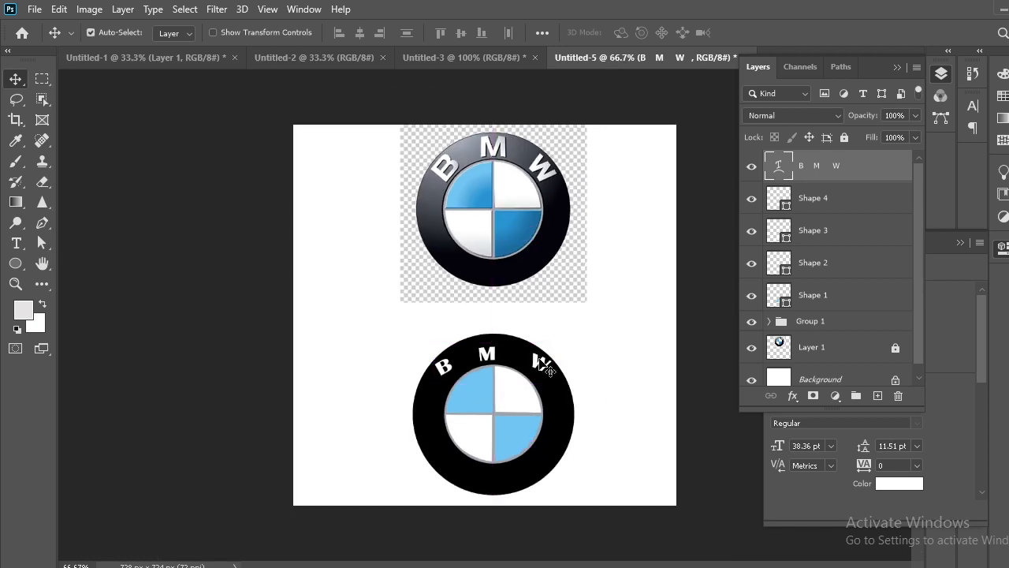
pyautogui.moveTo(545, 364); pyautogui.dragTo(545, 362)
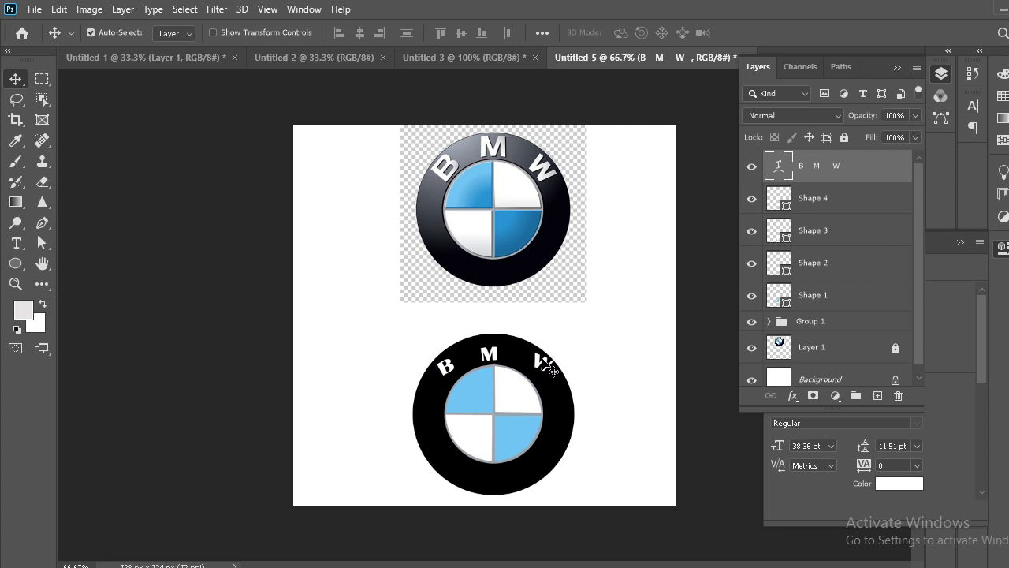
pyautogui.doubleClick(468, 359)
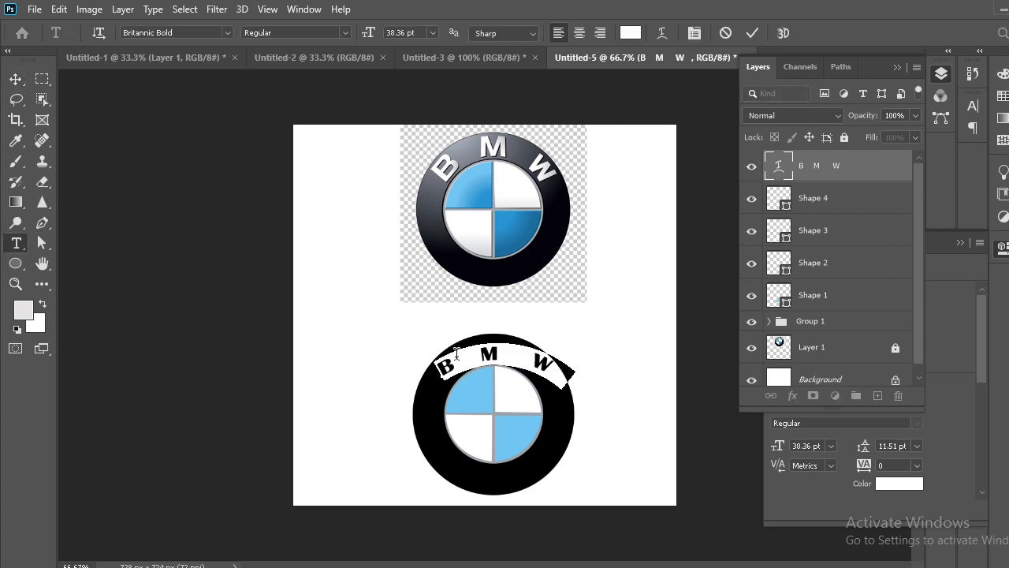
pyautogui.click(456, 361)
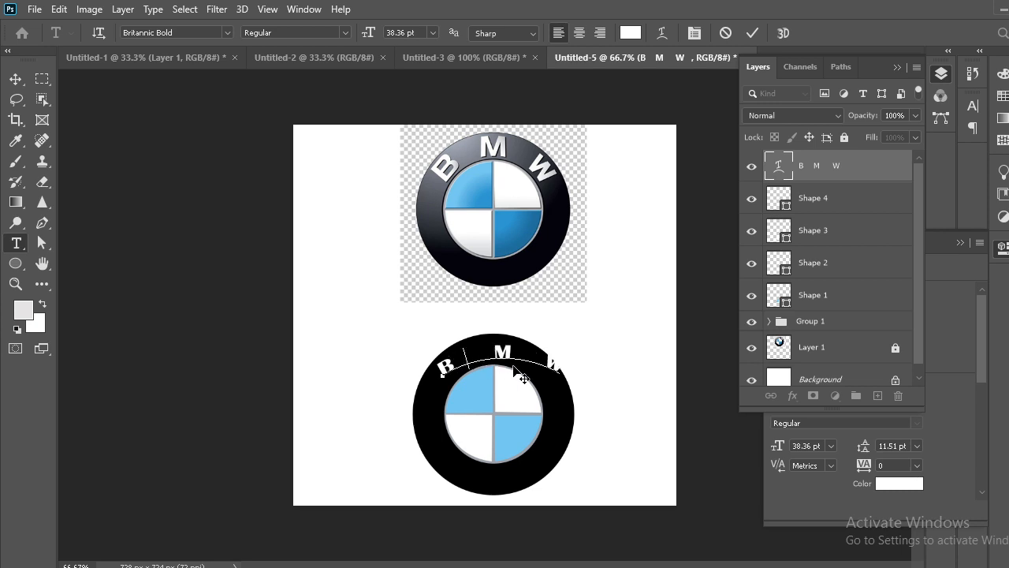
pyautogui.click(755, 34)
pyautogui.press('v')
pyautogui.moveTo(557, 375); pyautogui.dragTo(547, 366)
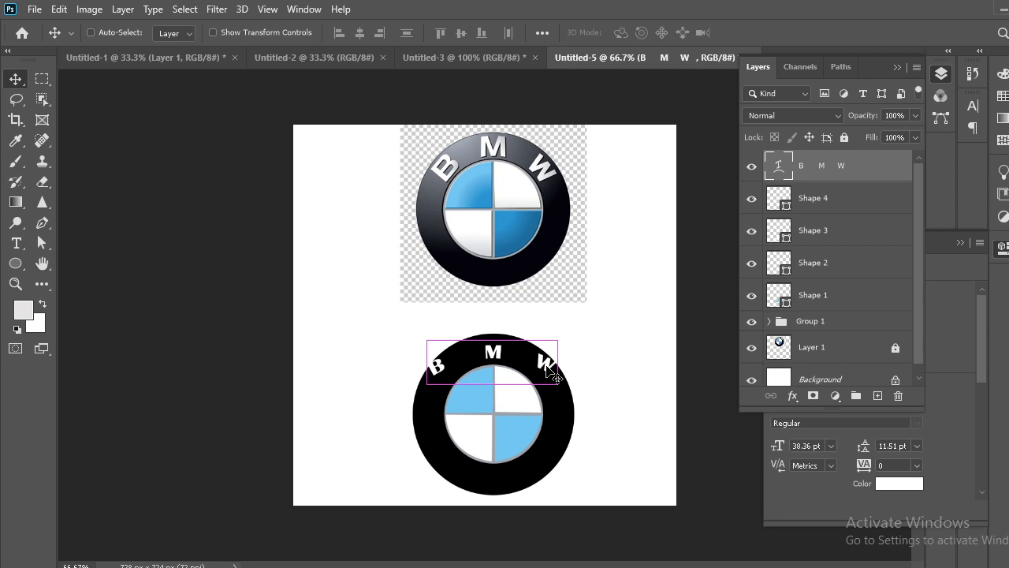
# Scale the B M W text to 89.95% width and 80.17% height on the ring and apply the transform
pyautogui.hotkey('ctrl', 't')
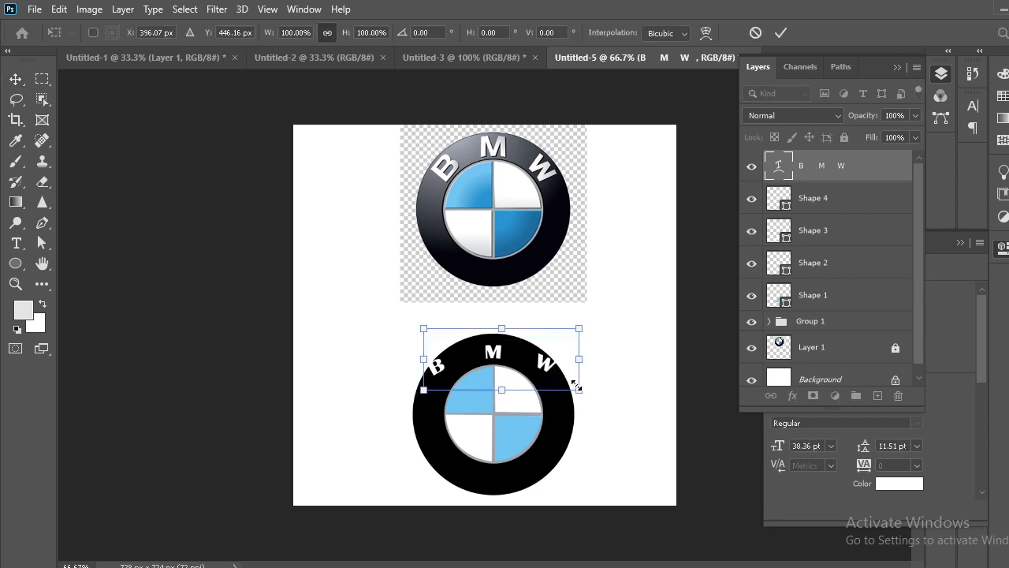
pyautogui.moveTo(579, 390); pyautogui.dragTo(761, 47)
pyautogui.press('Left')
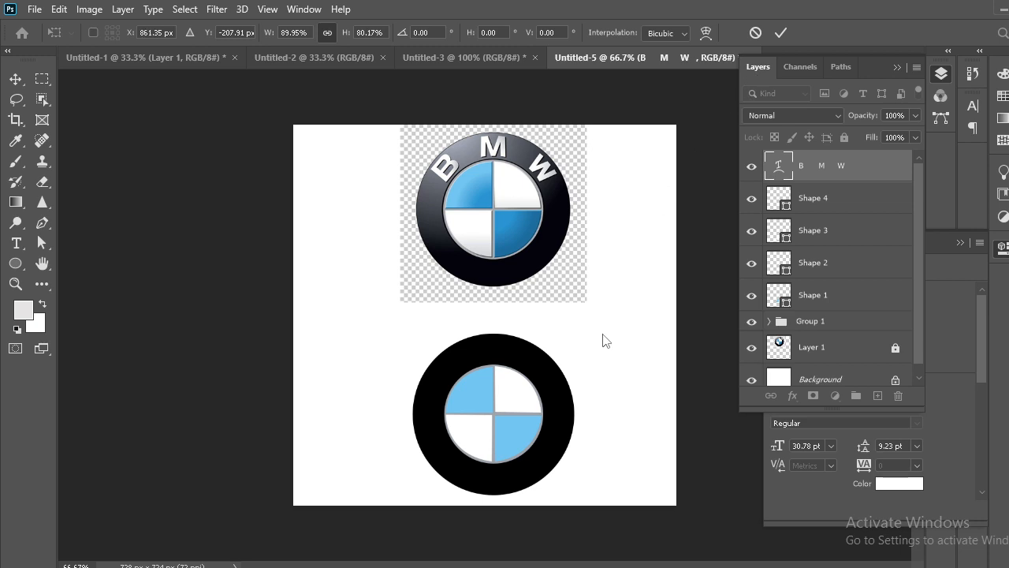
pyautogui.hotkey('ctrl', 'z')
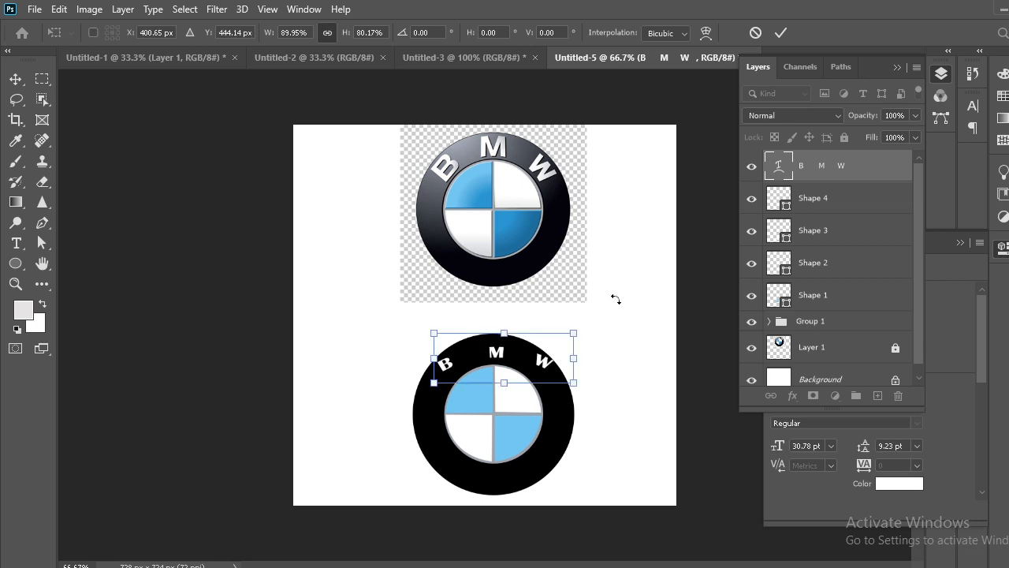
pyautogui.click(780, 32)
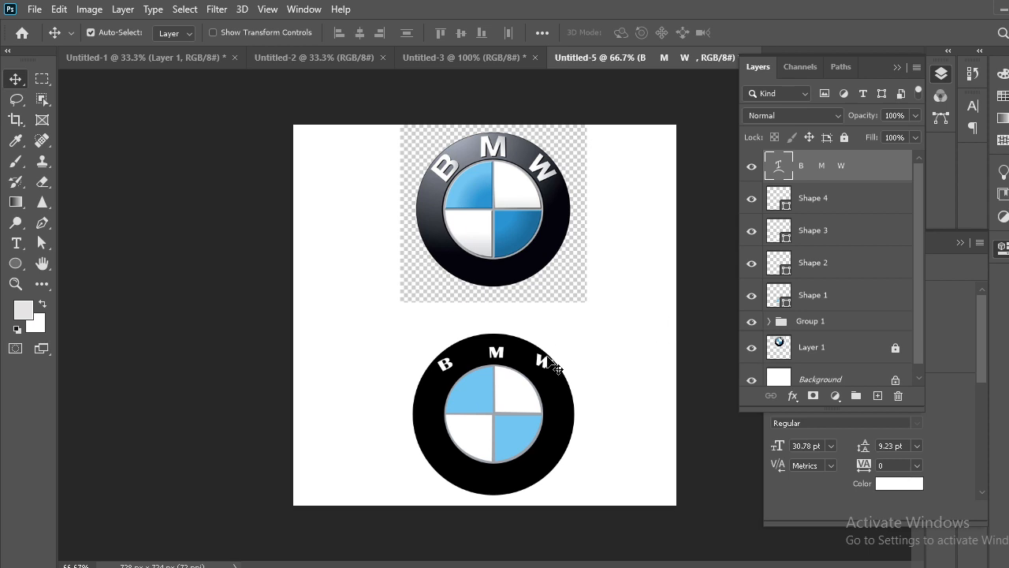
# Delete the arched B M W text layer from the drawn logo
pyautogui.moveTo(550, 356); pyautogui.dragTo(549, 335)
pyautogui.press('Delete')
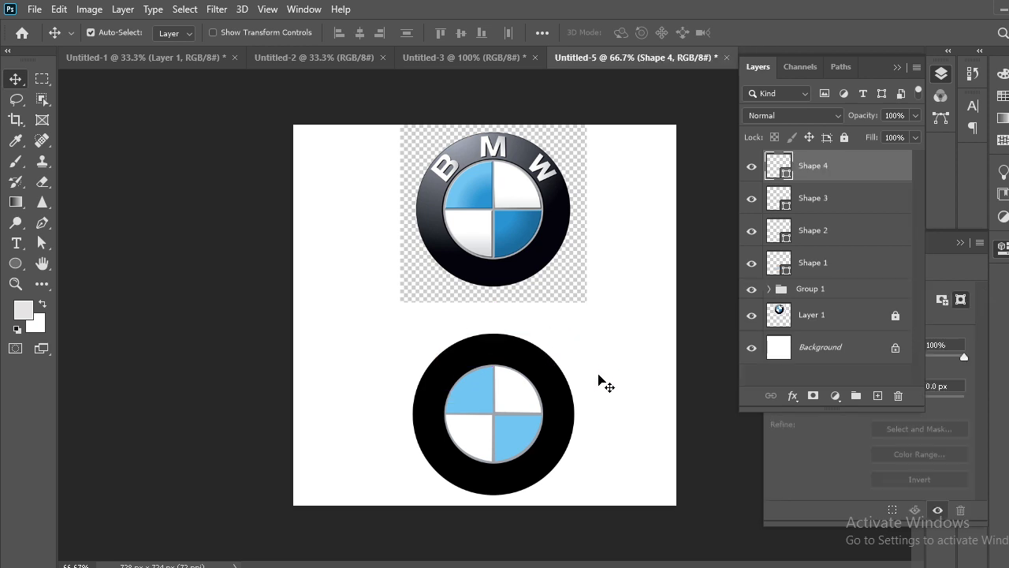
# Add a separate white text layer containing only the letter B in Britannic Bold at 60 pt
pyautogui.hotkey('ctrl', '+')
pyautogui.hotkey('ctrl', '+')
pyautogui.scroll(5, 559, 292)
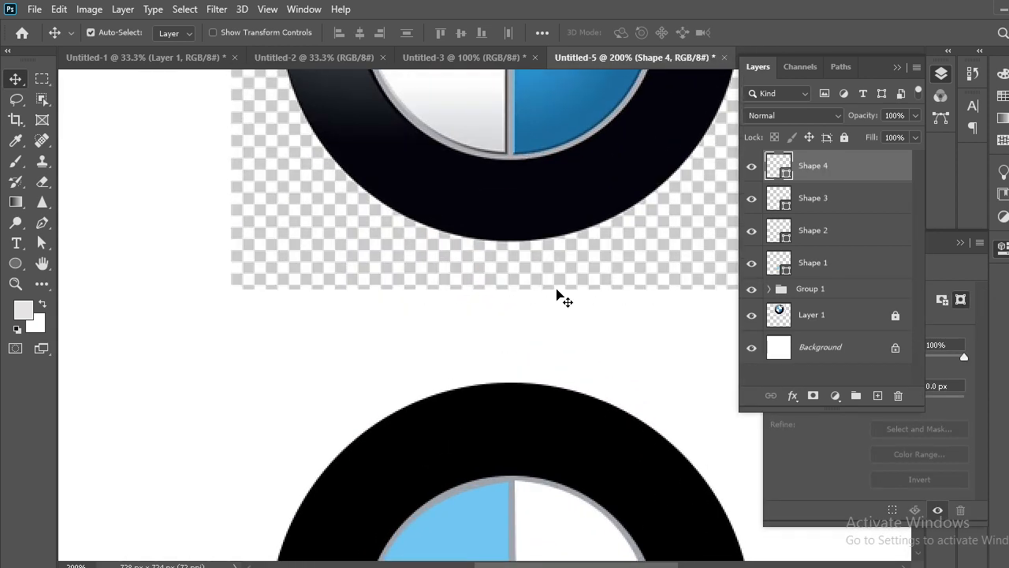
pyautogui.click(16, 243)
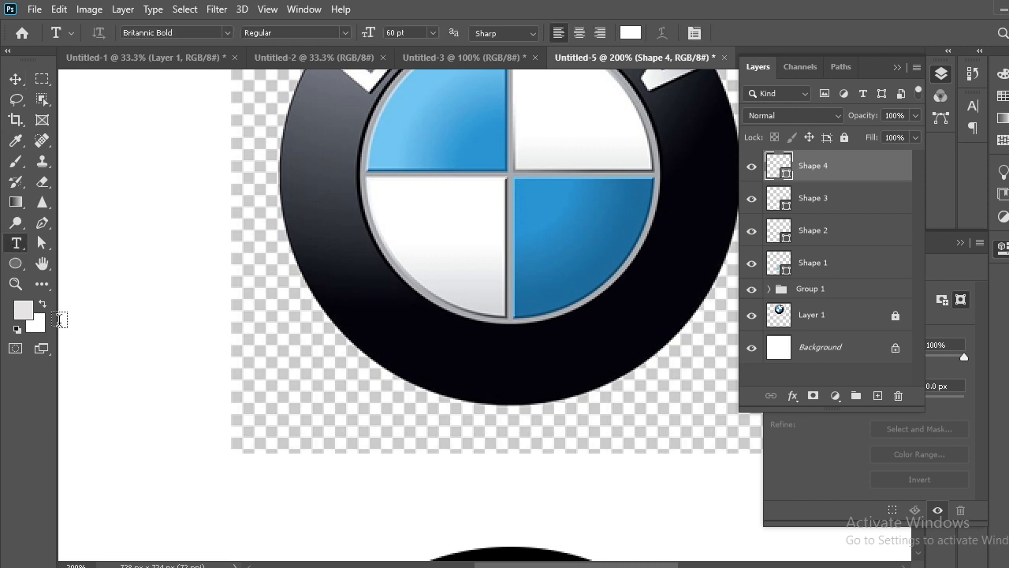
pyautogui.click(119, 369)
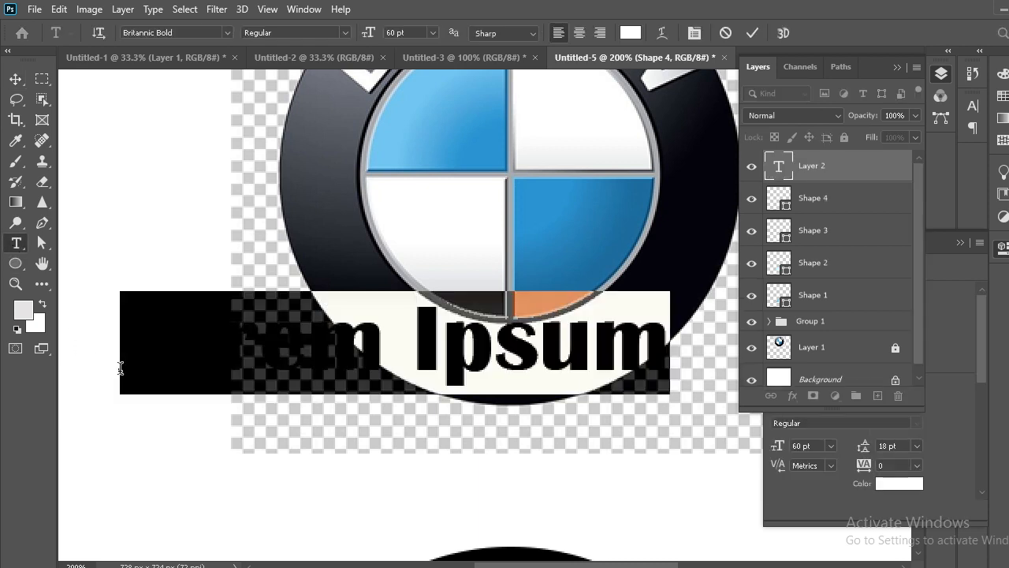
pyautogui.press('BackSpace')
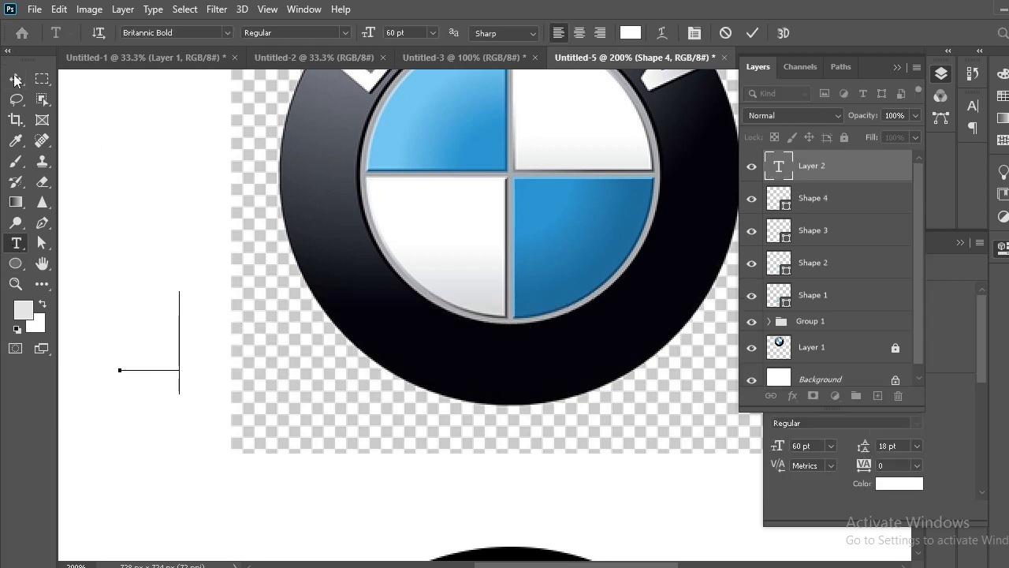
pyautogui.write('B')
# Move the letter B onto the upper-left part of the drawn logo's black ring
pyautogui.click(16, 79)
pyautogui.moveTo(165, 333); pyautogui.dragTo(410, 383)
pyautogui.press('ctrl')
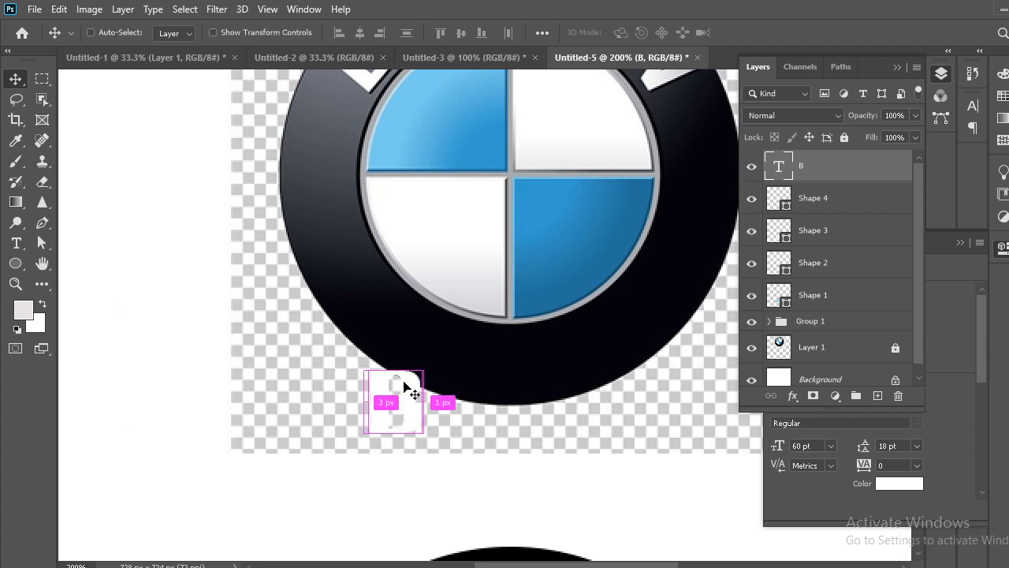
pyautogui.hotkey('ctrl', '-')
pyautogui.scroll(-2, 404, 386)
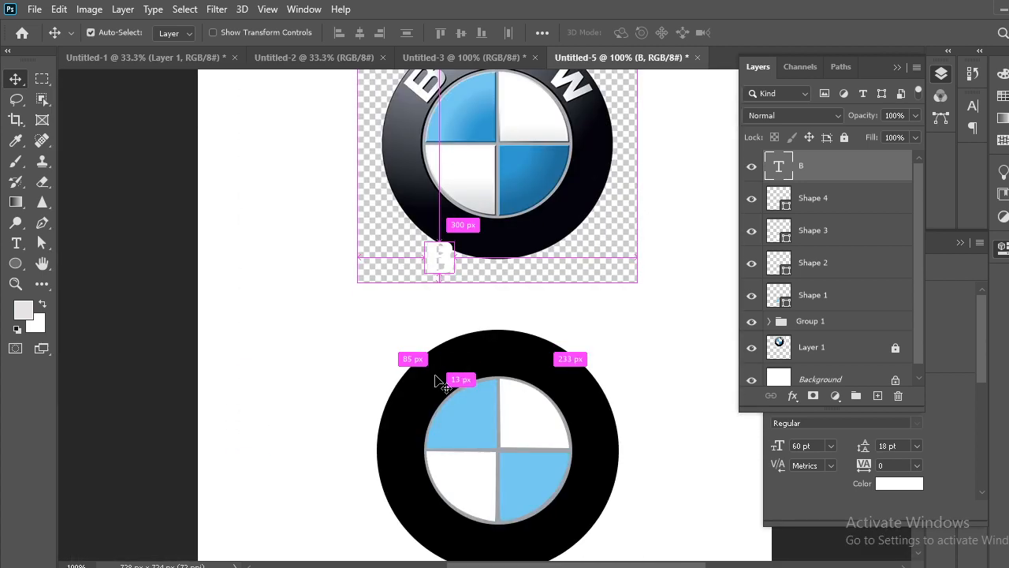
pyautogui.moveTo(444, 293); pyautogui.dragTo(454, 403)
# Rotate the letter B to -27.23°, shift it slightly down and left along the ring, and apply the transform
pyautogui.hotkey('ctrl', 't')
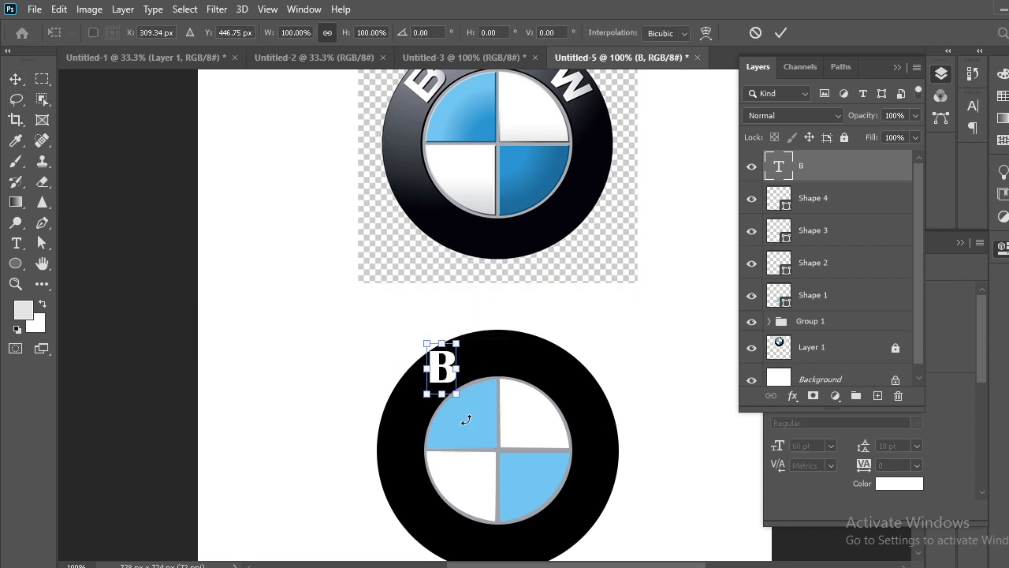
pyautogui.moveTo(434, 411); pyautogui.dragTo(413, 420)
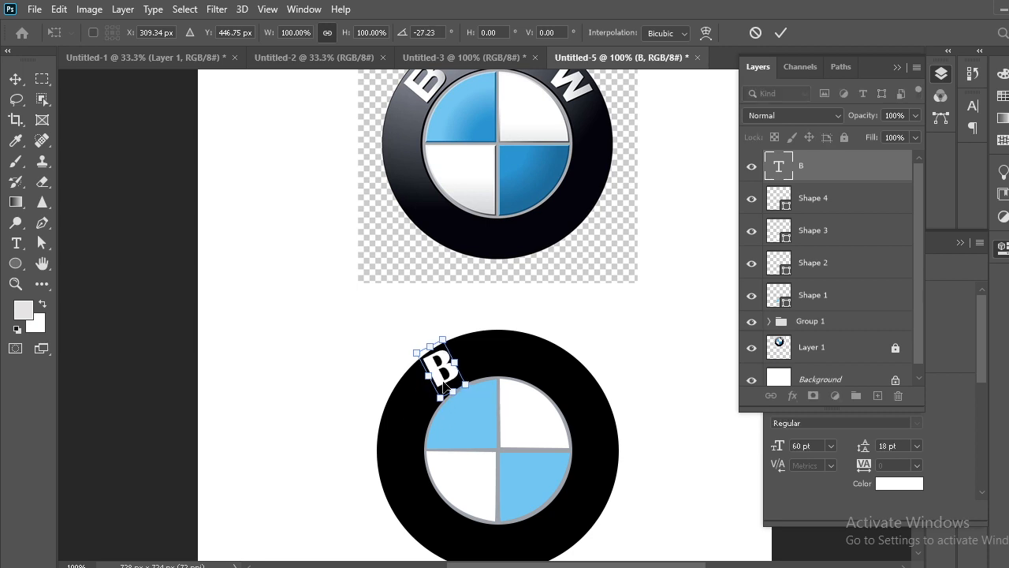
pyautogui.moveTo(446, 385); pyautogui.dragTo(440, 394)
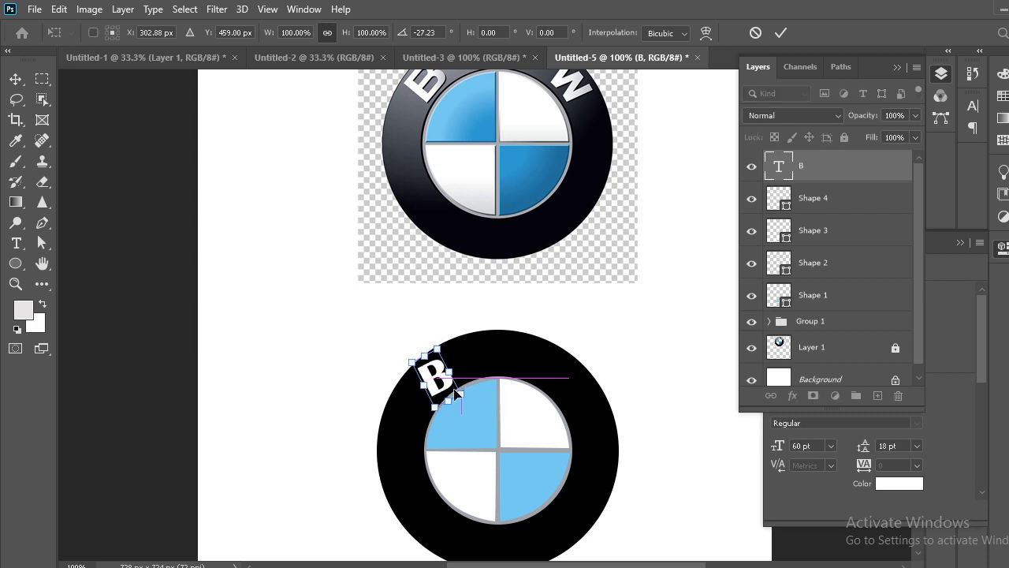
pyautogui.click(777, 33)
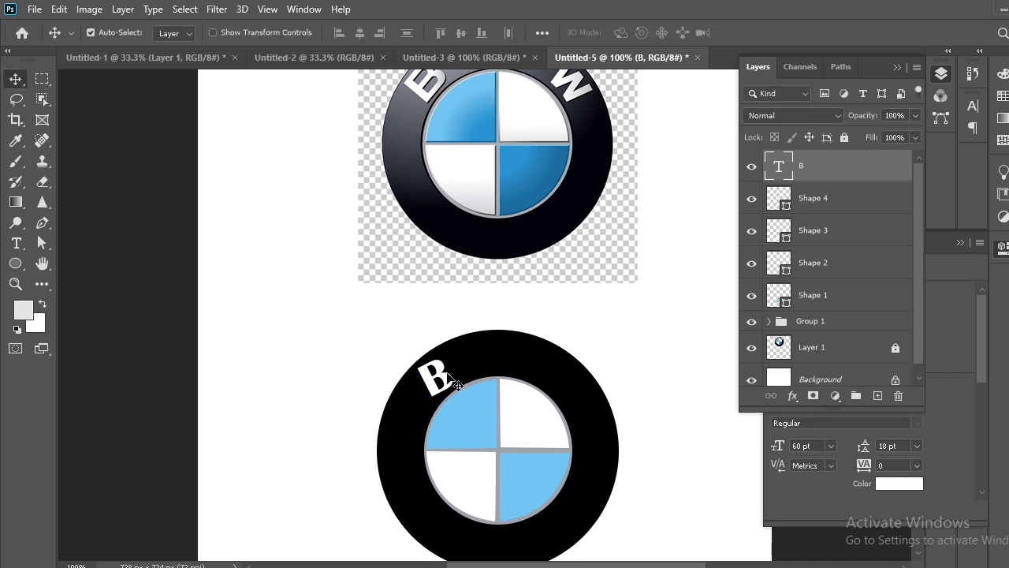
# Rotate the letter B by a further -15.06°, shift it about 9 px left and 4 px down, and apply the transform
pyautogui.press('ctrl')
pyautogui.hotkey('ctrl', 't')
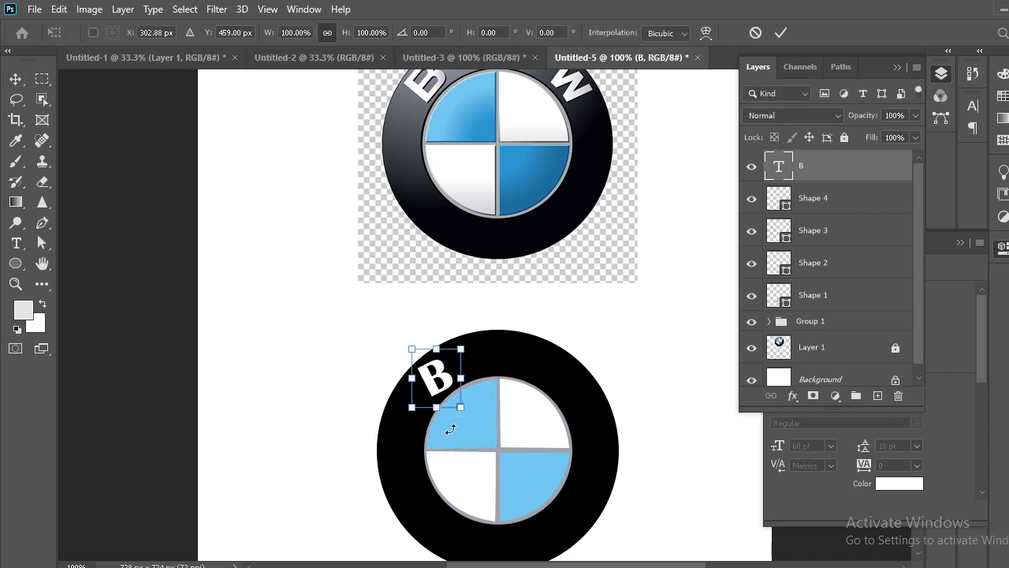
pyautogui.moveTo(462, 430); pyautogui.dragTo(465, 429)
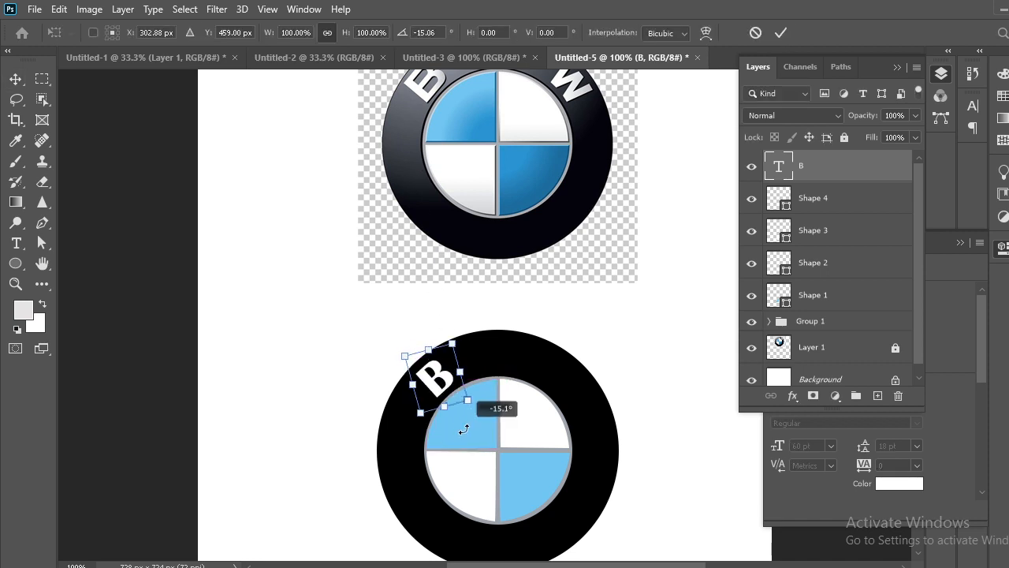
pyautogui.moveTo(453, 380); pyautogui.dragTo(446, 381)
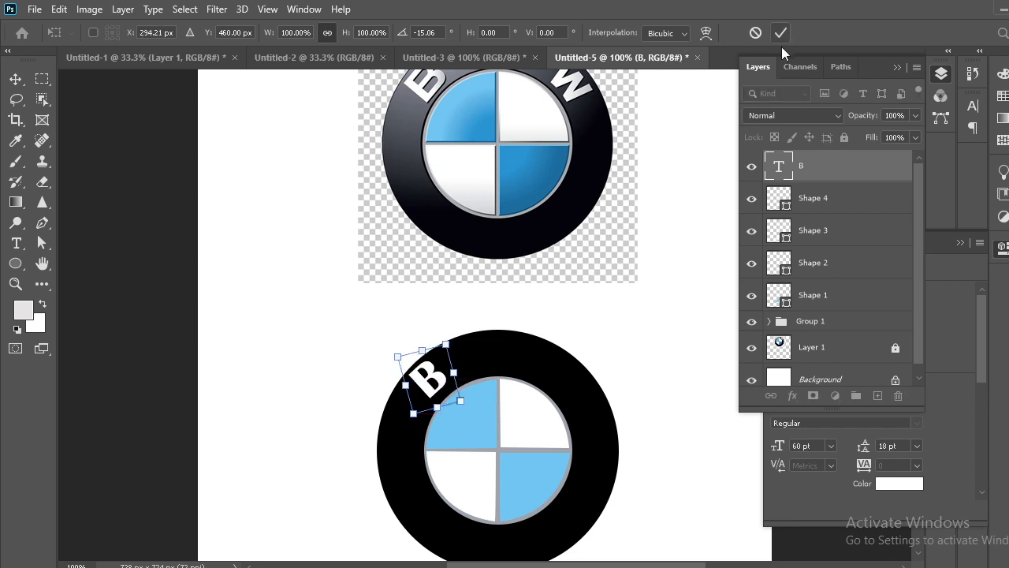
pyautogui.press('Down')
pyautogui.press('Down')
pyautogui.press('Down')
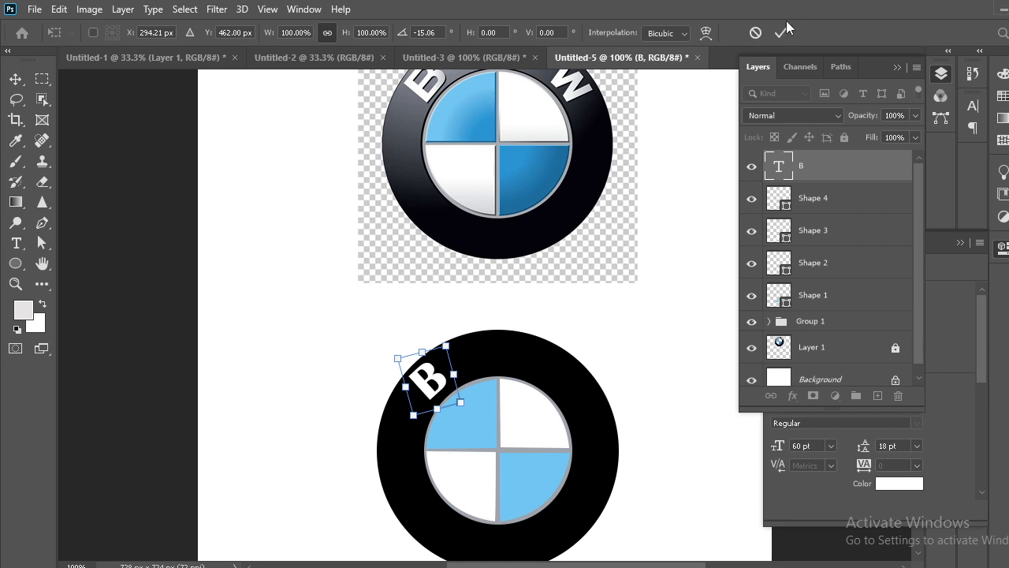
pyautogui.click(783, 29)
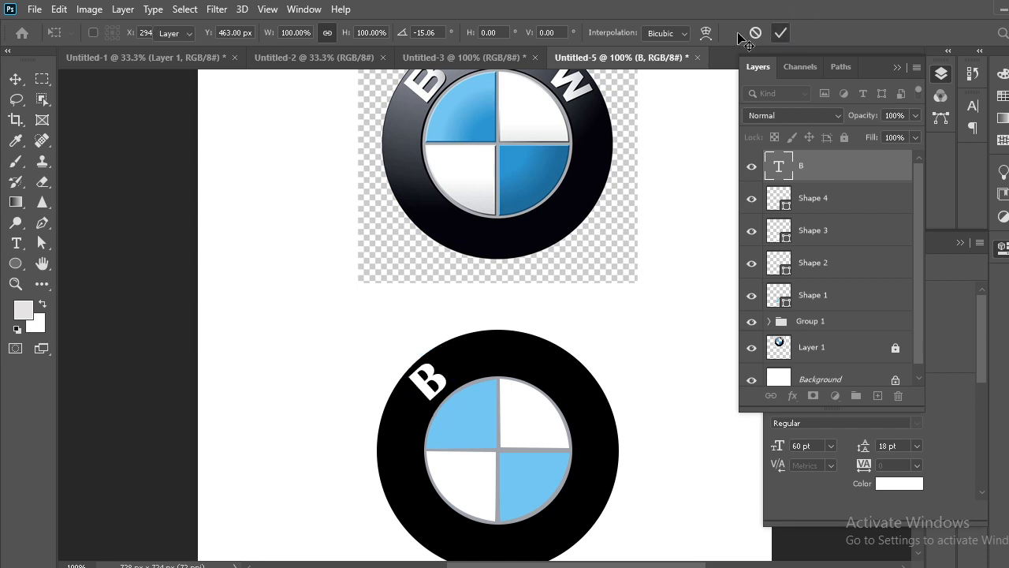
# Add a separate white text layer containing only the letter M in Britannic Bold at 60 pt
pyautogui.click(15, 244)
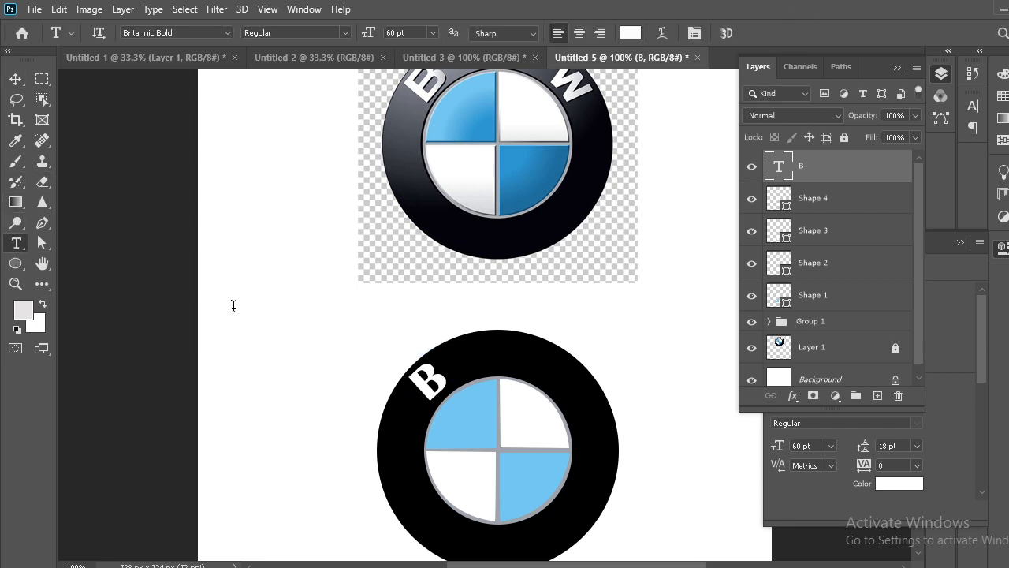
pyautogui.click(233, 306)
pyautogui.write('M')
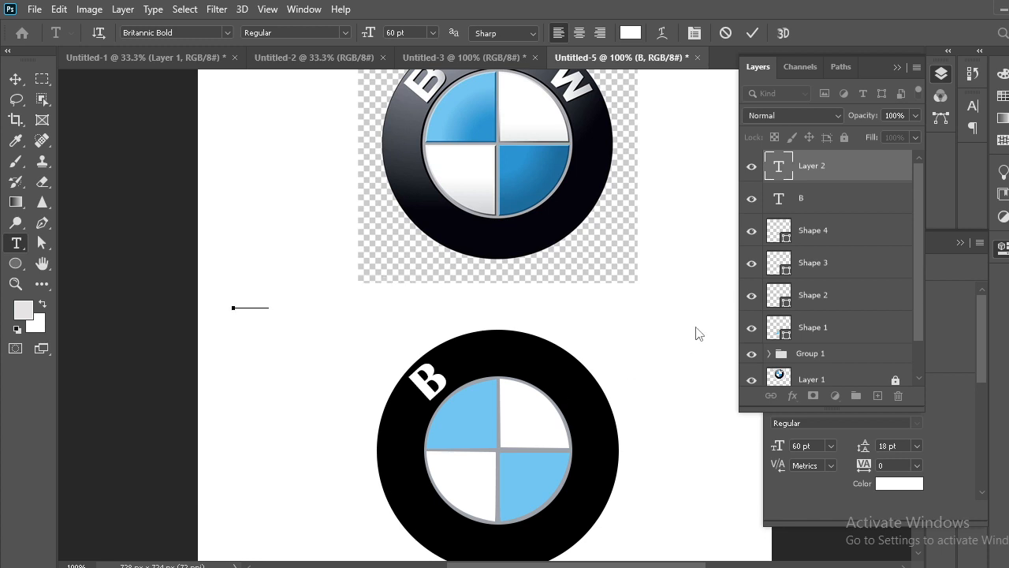
pyautogui.click(752, 32)
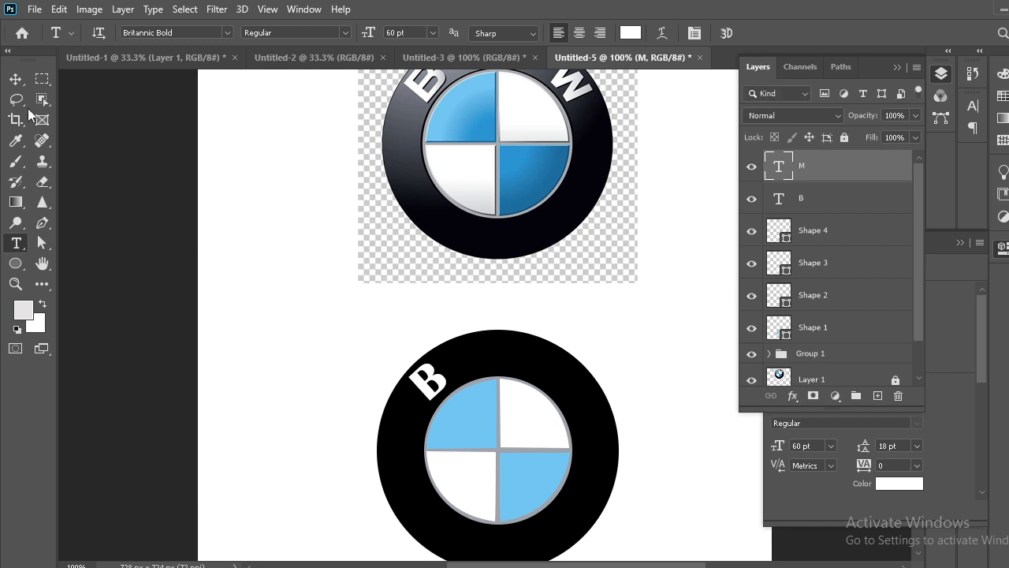
# Move the letter M onto the top centre of the drawn logo's black ring
pyautogui.click(16, 79)
pyautogui.moveTo(242, 315); pyautogui.dragTo(288, 314)
pyautogui.moveTo(235, 291); pyautogui.dragTo(367, 308)
pyautogui.moveTo(251, 306); pyautogui.dragTo(355, 308)
pyautogui.moveTo(292, 318); pyautogui.dragTo(504, 377)
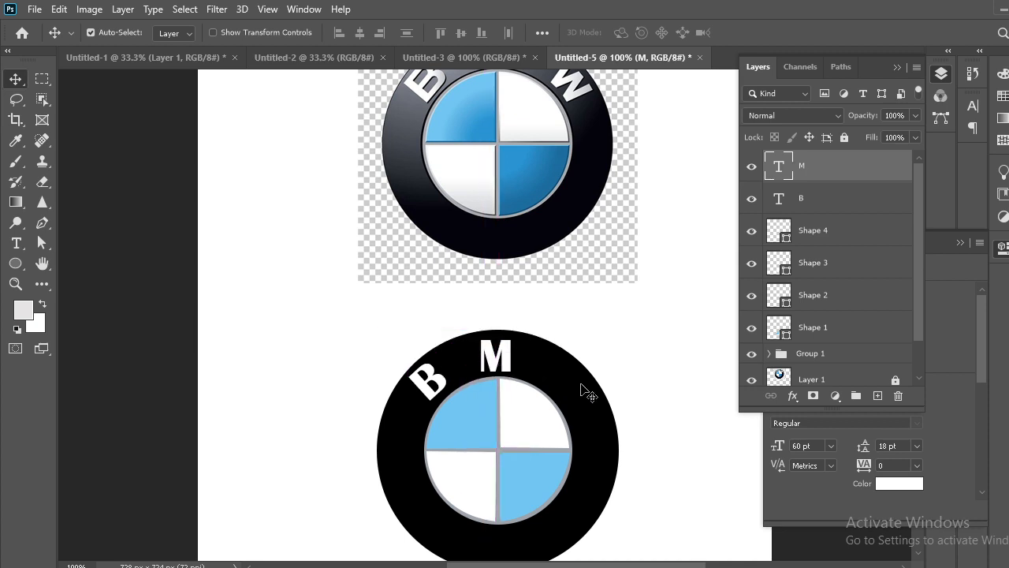
# Add a separate white text layer containing only the letter W at 60 pt over the upper-right part of the drawn logo's ring
pyautogui.scroll(2, 658, 332)
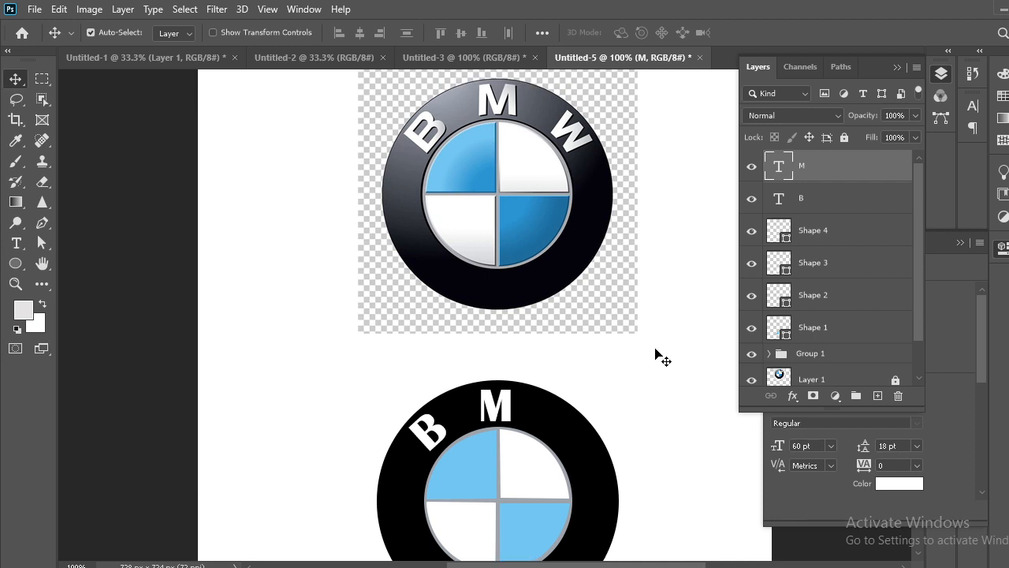
pyautogui.scroll(-1, 656, 352)
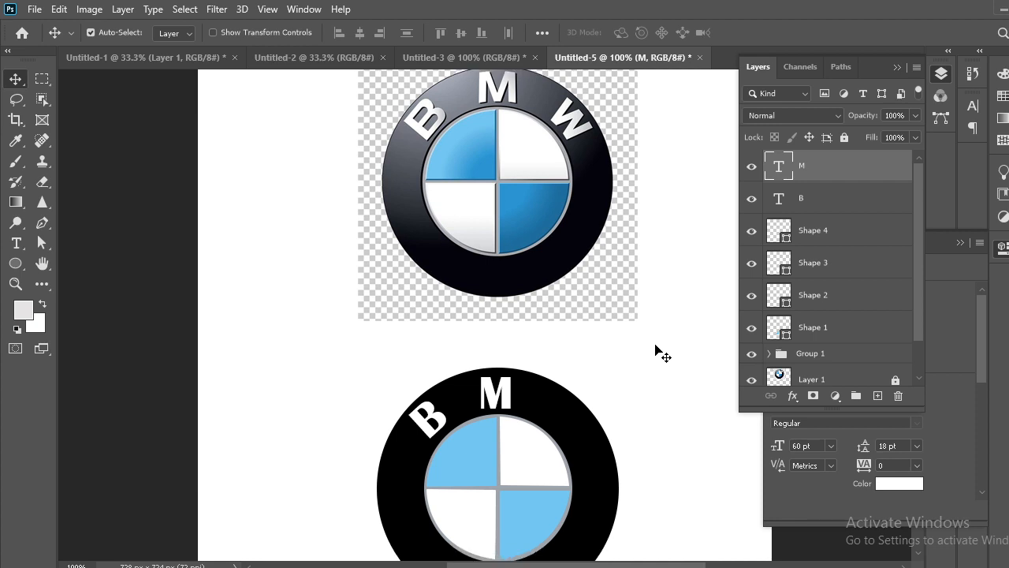
pyautogui.click(15, 243)
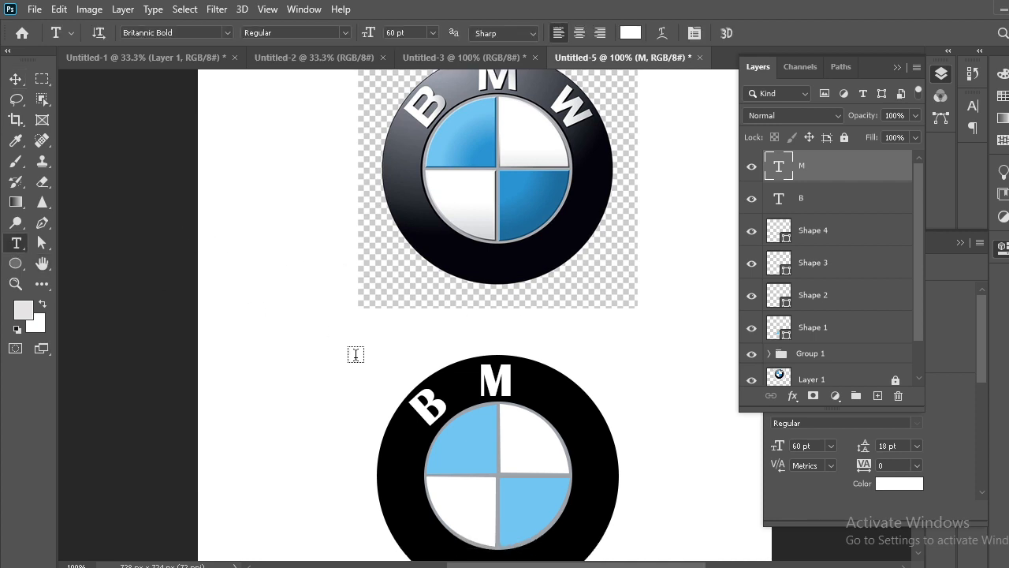
pyautogui.click(553, 403)
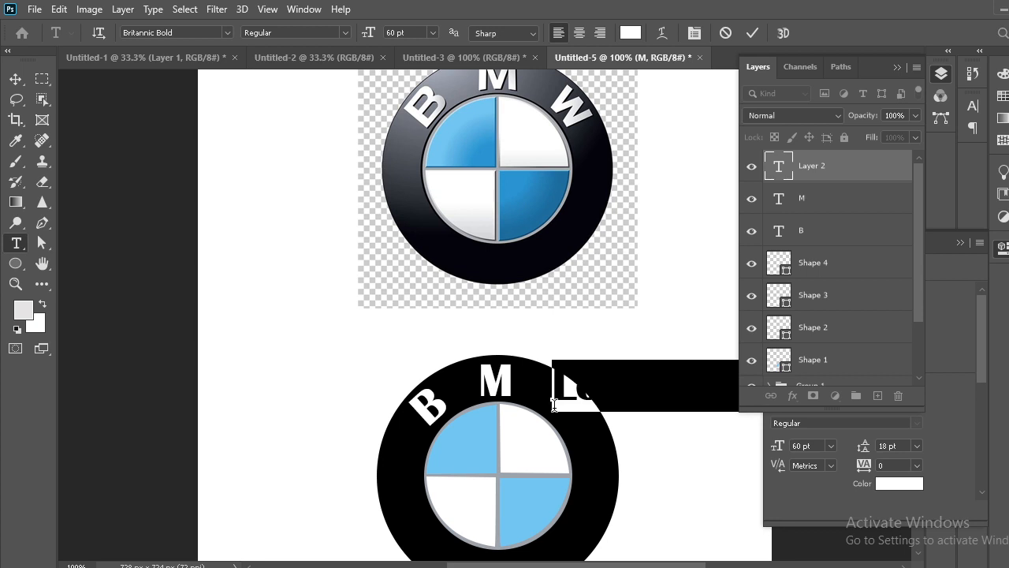
pyautogui.write('W')
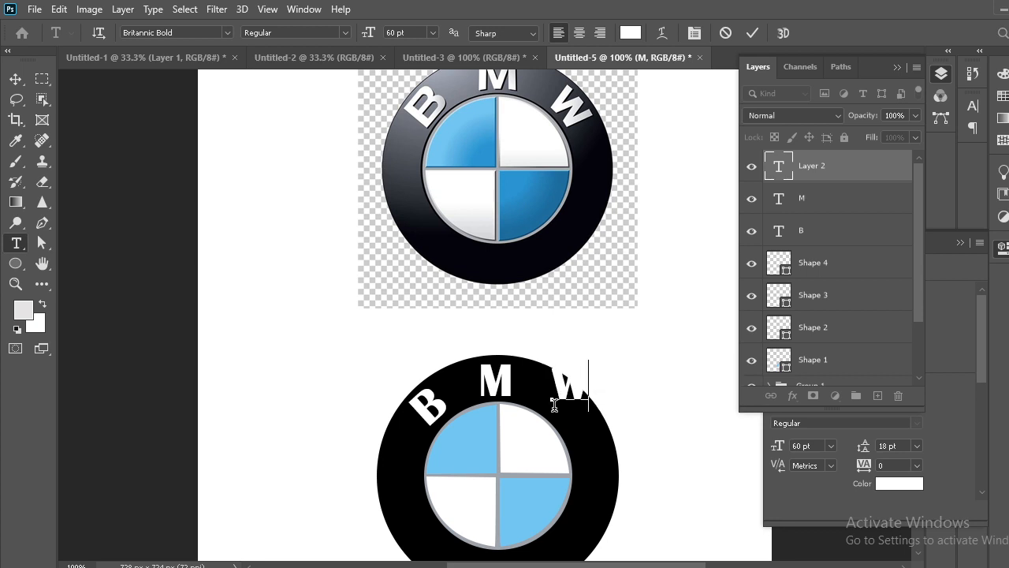
pyautogui.click(758, 29)
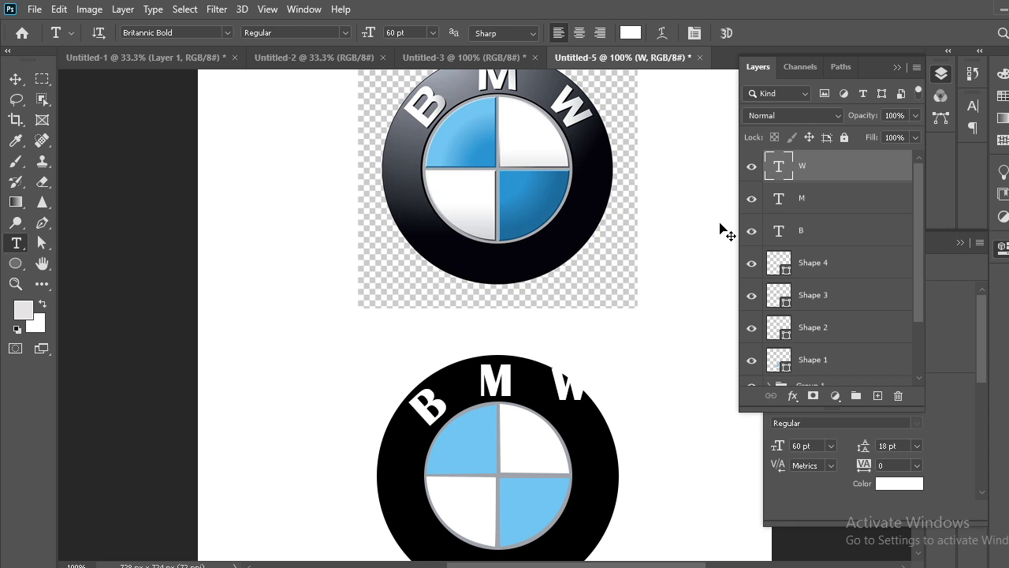
# Rotate the letter W to 40.17°, position it within the upper-right part of the black ring, and apply the transform
pyautogui.hotkey('ctrl', 't')
pyautogui.moveTo(625, 360); pyautogui.dragTo(642, 396)
pyautogui.moveTo(581, 402)
pyautogui.mouseDown()
pyautogui.moveTo(617, 381)
pyautogui.moveTo(572, 414)
pyautogui.mouseUp()
pyautogui.hotkey('ctrl', 'z')
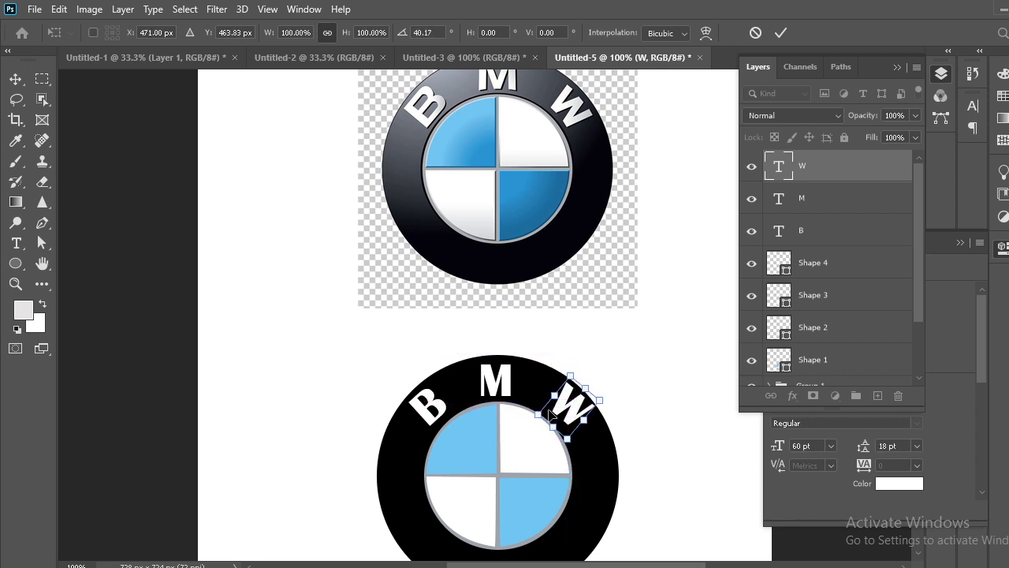
pyautogui.click(783, 30)
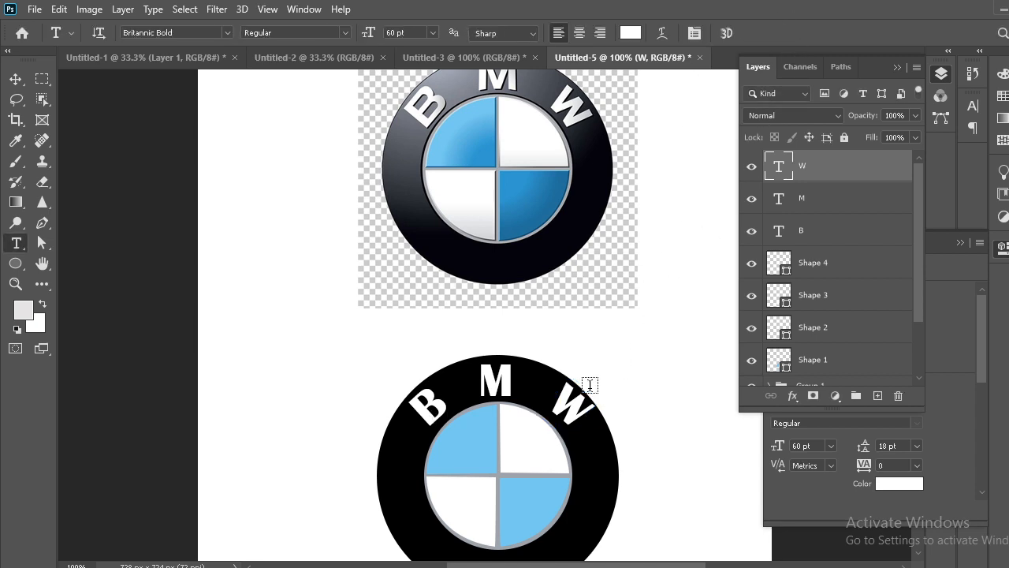
# Shift the letter B about 4 px left and 5 px down along the black ring and apply the transform
pyautogui.click(442, 426)
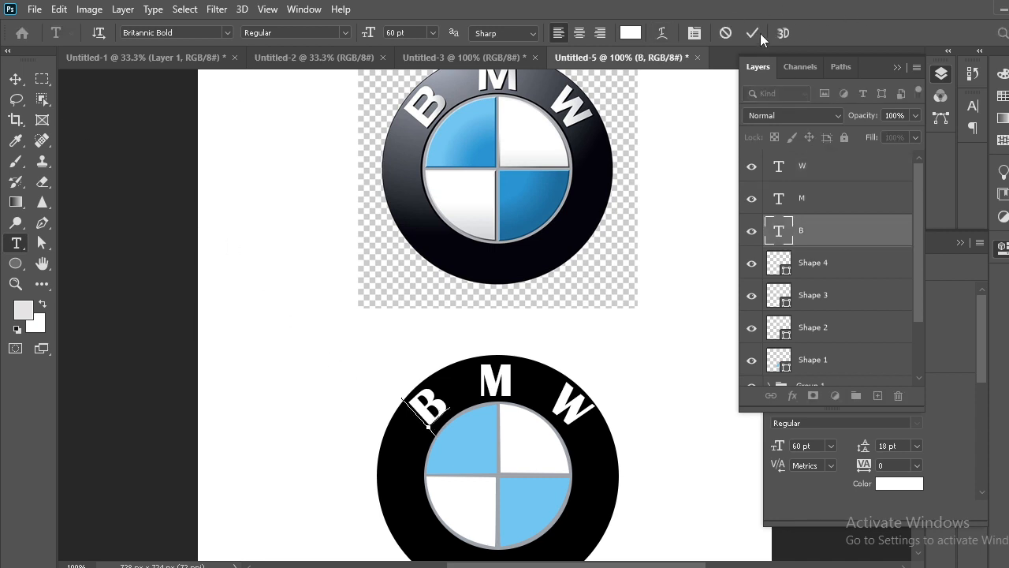
pyautogui.hotkey('ctrl', 't')
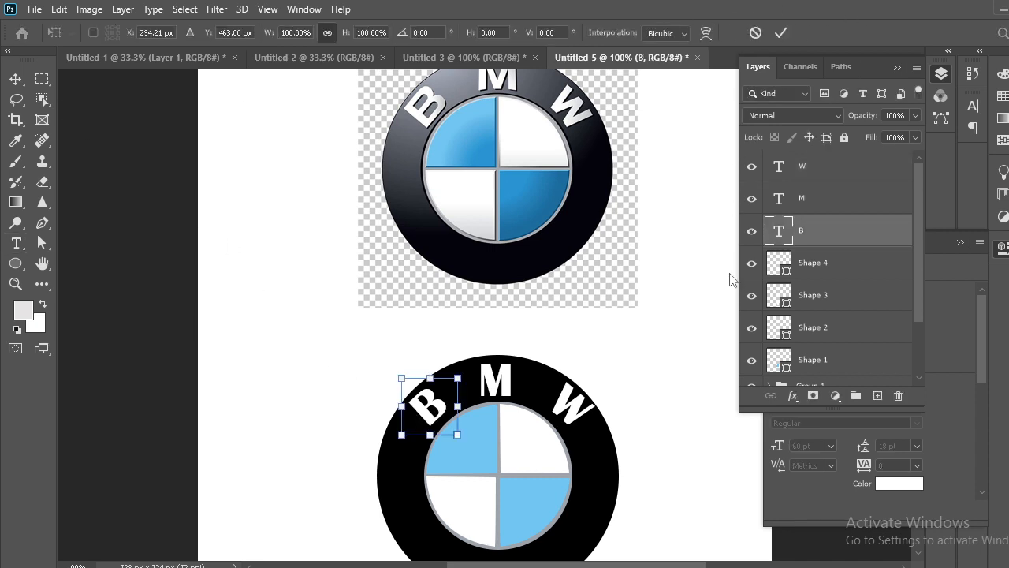
pyautogui.moveTo(429, 410); pyautogui.dragTo(427, 414)
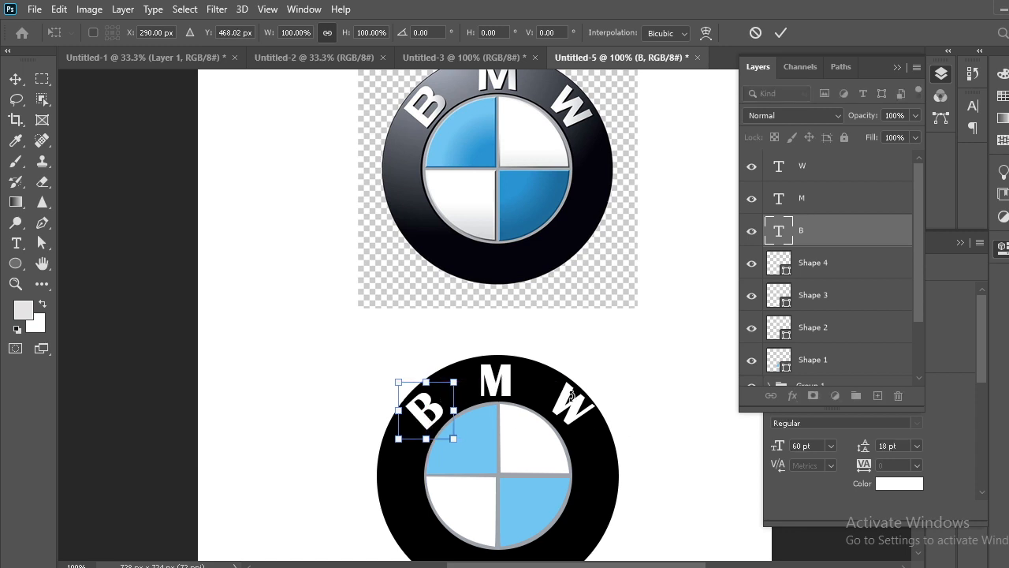
pyautogui.click(780, 32)
# Shift the letter W slightly right and down along the black ring to balance the B, and apply the transform
pyautogui.press('t')
pyautogui.click(572, 402)
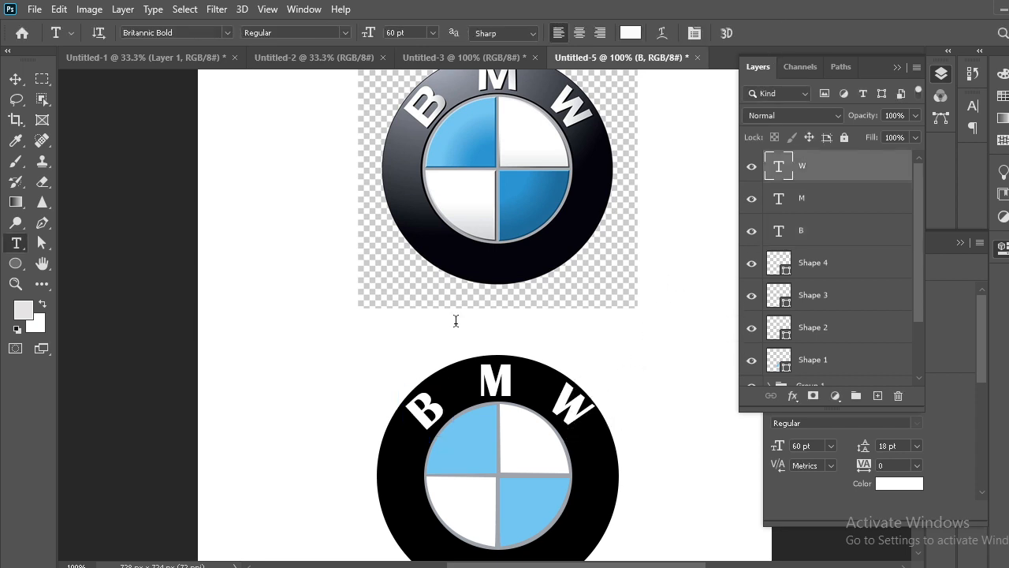
pyautogui.press('Escape')
pyautogui.press('v')
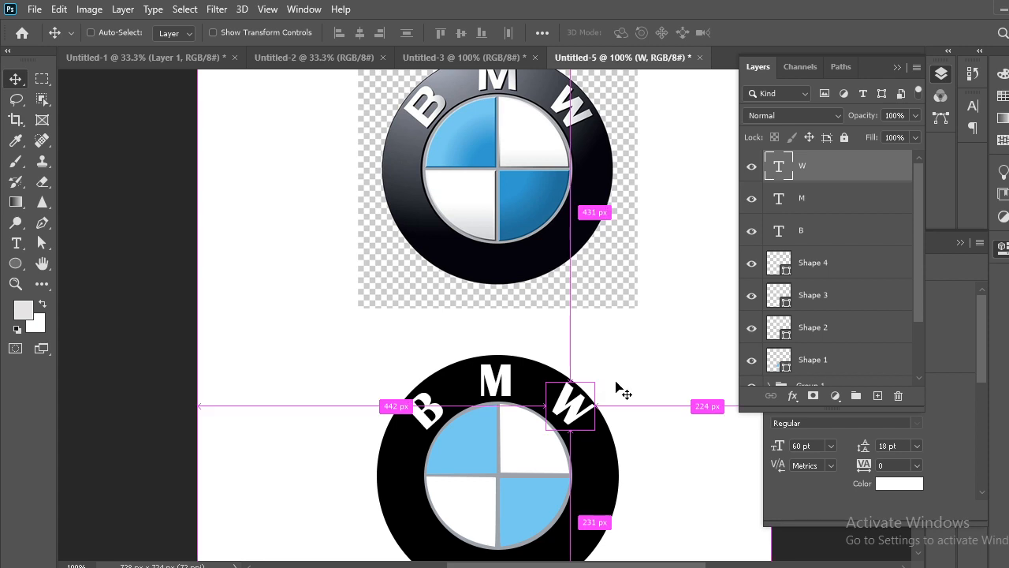
pyautogui.hotkey('ctrl', 't')
pyautogui.moveTo(570, 408)
pyautogui.mouseDown()
pyautogui.moveTo(574, 420)
pyautogui.moveTo(577, 409)
pyautogui.mouseUp()
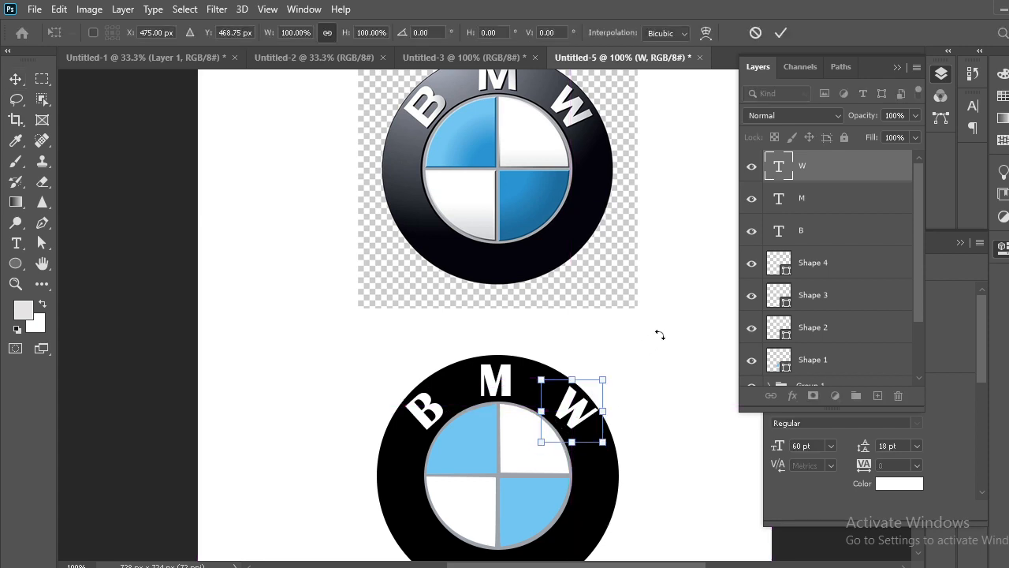
pyautogui.click(781, 32)
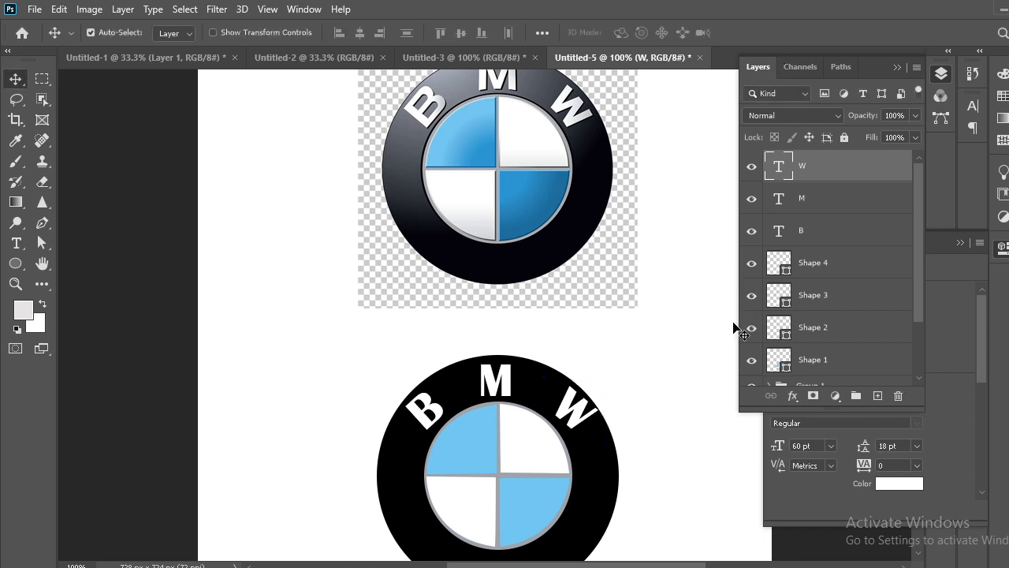
pyautogui.press('ctrl')
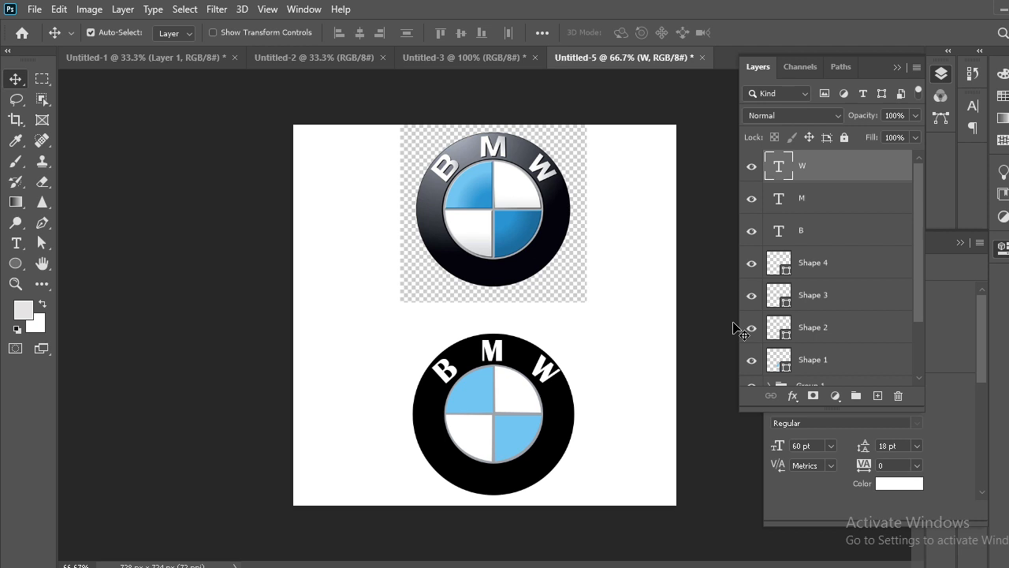
pyautogui.click(698, 567)
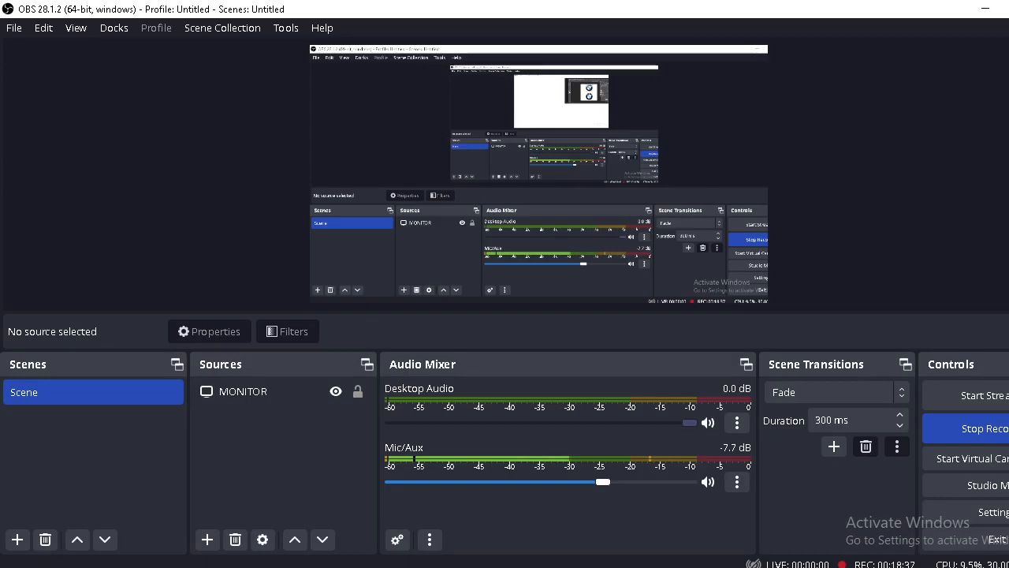